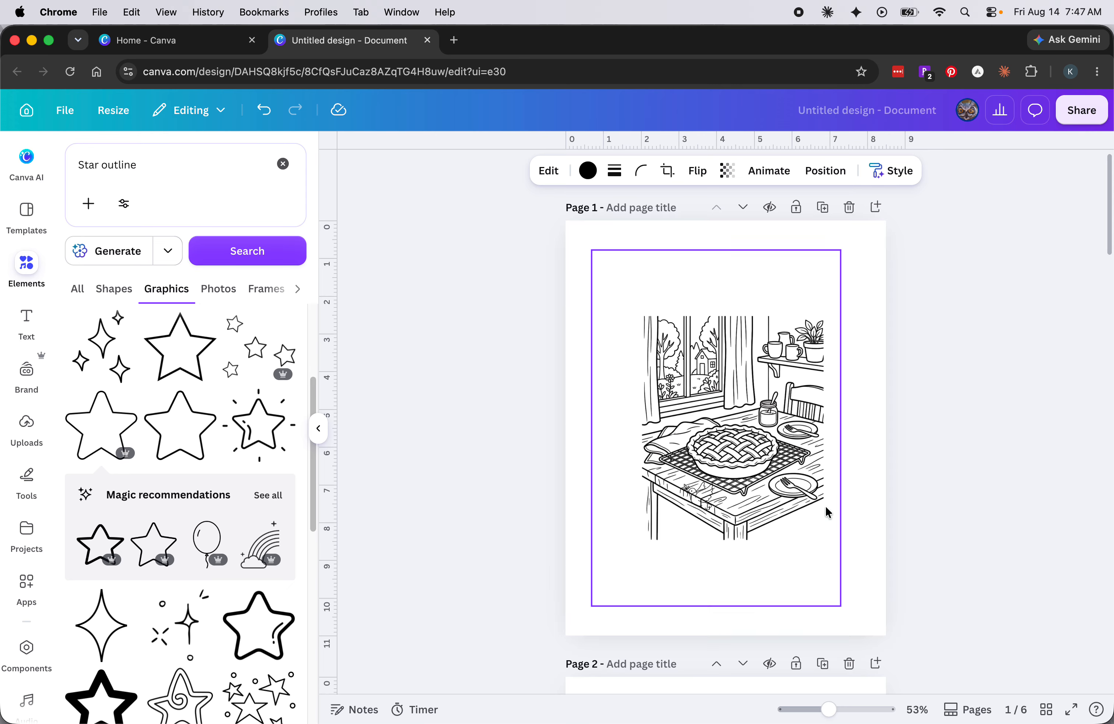
Step: Add a blank page after page 1 and place the uploaded sewing machine and yarn basket image on it
left_click(876, 207)
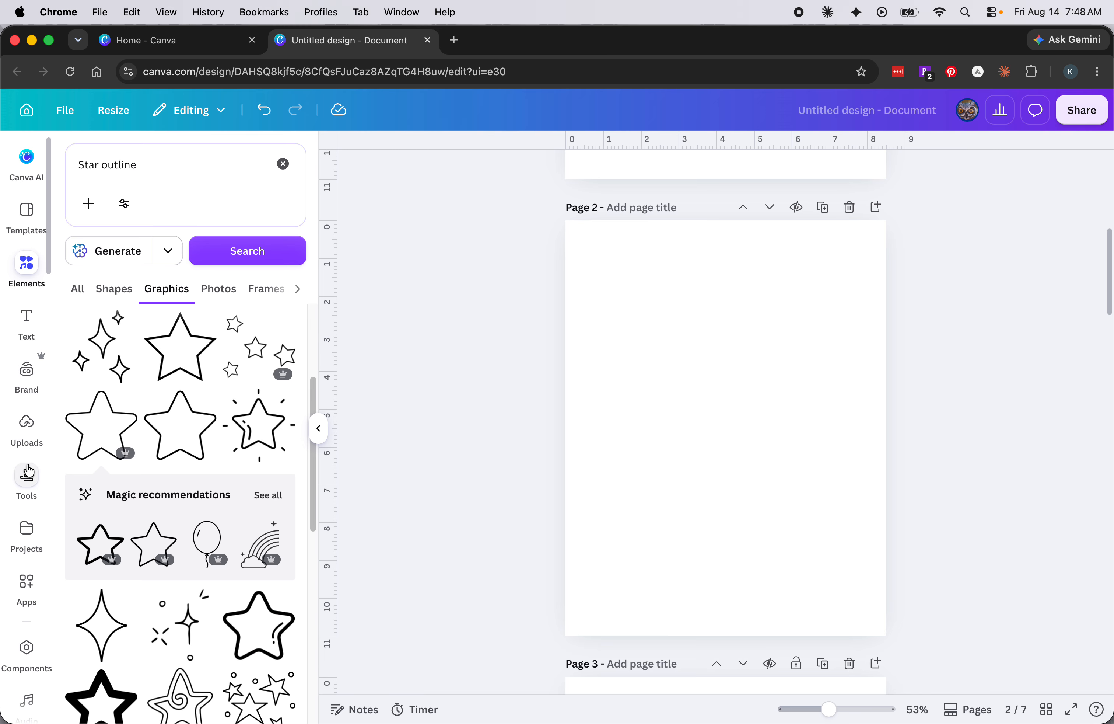
left_click(39, 426)
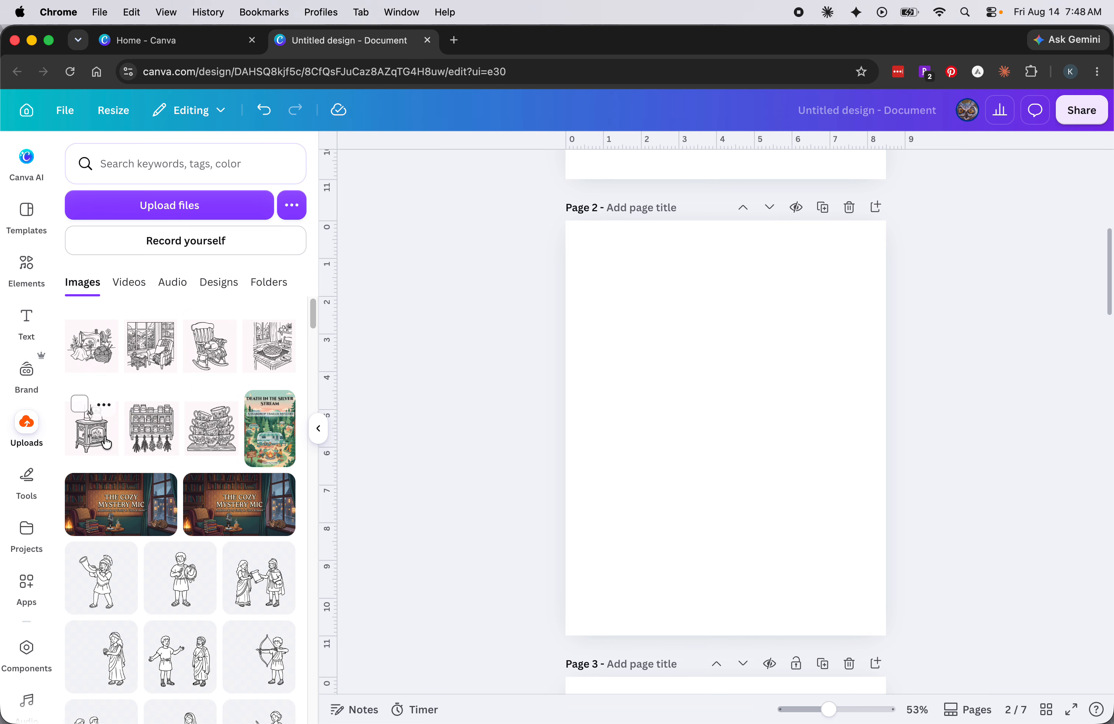
left_click(94, 371)
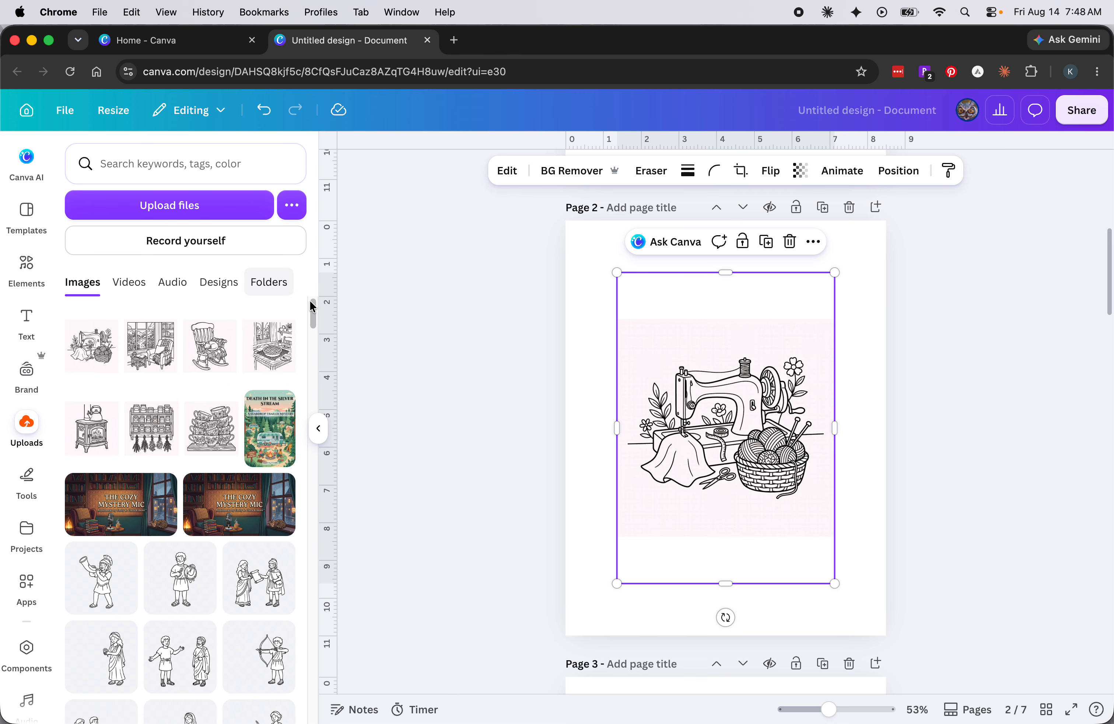
Step: Enlarge the sewing machine image to nearly fill page 2, centre it on the page and remove its background
left_click(319, 428)
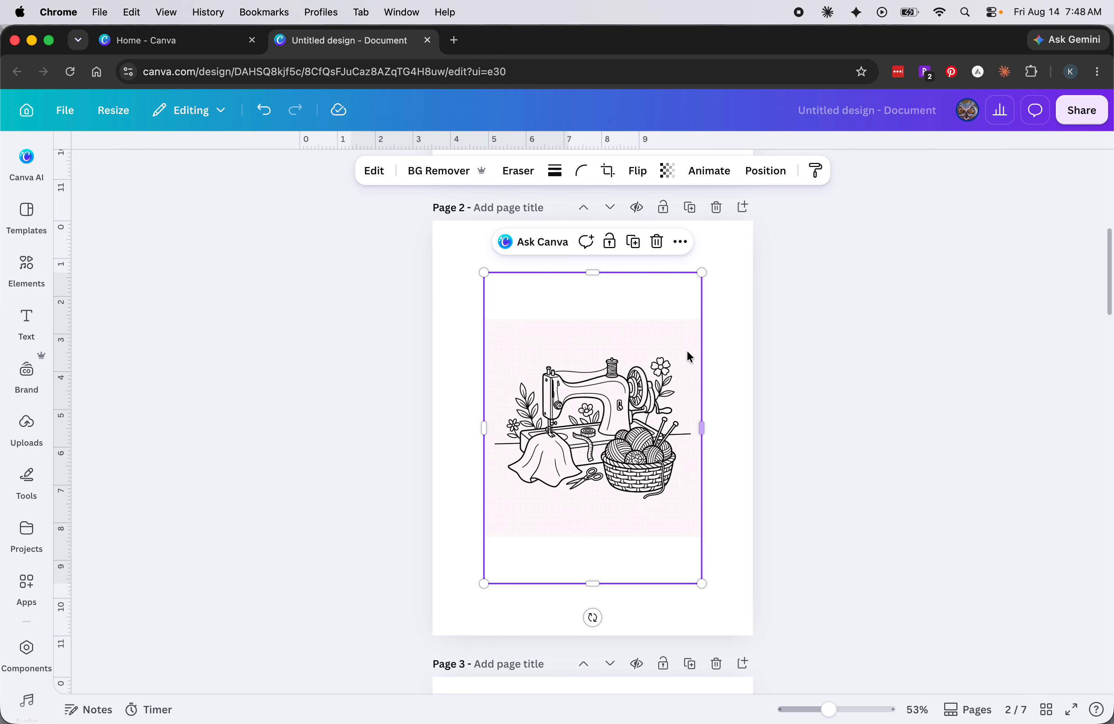
left_click_drag(702, 583, 721, 610)
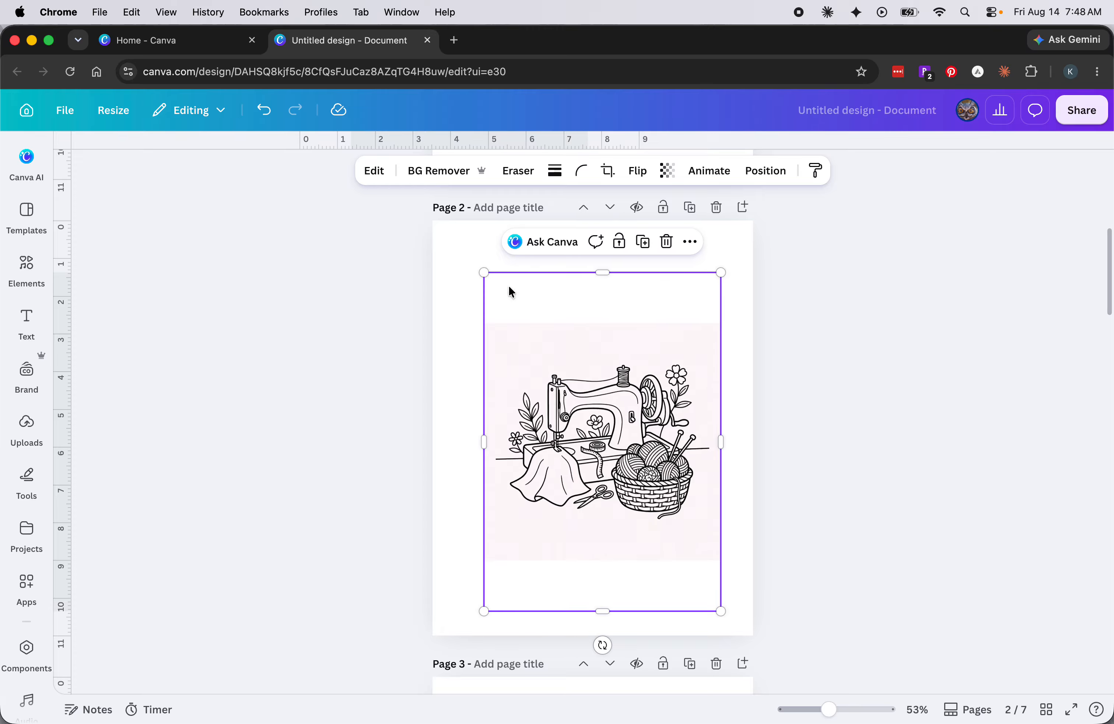
left_click_drag(483, 272, 459, 229)
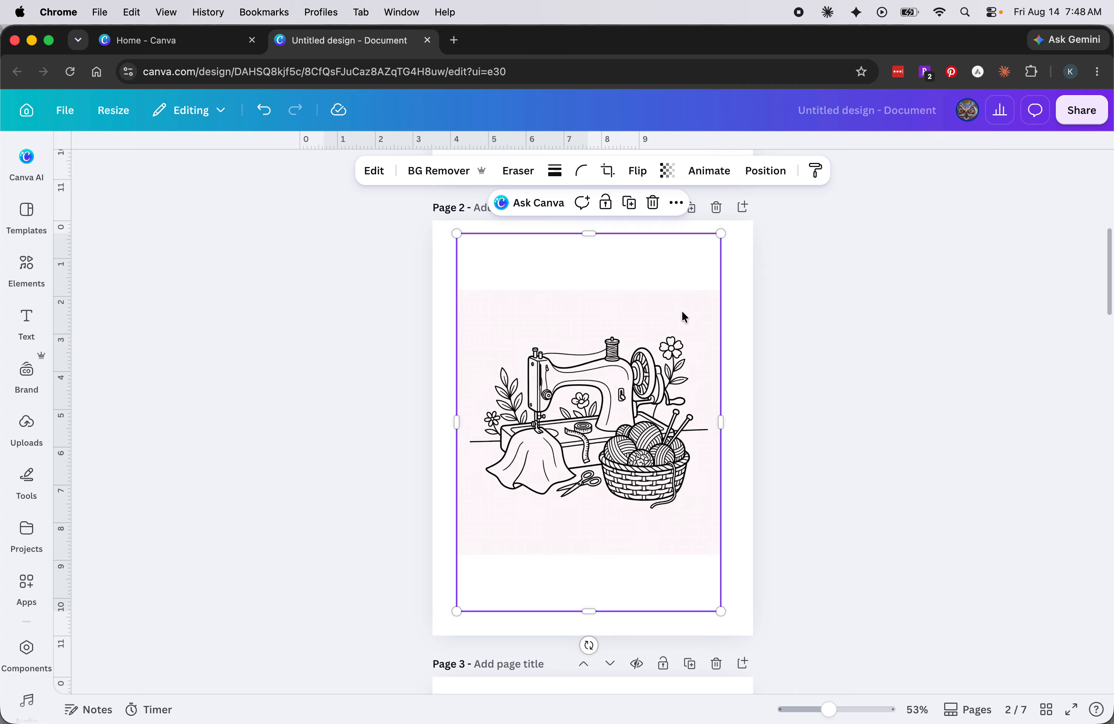
mouse_move(683, 316)
left_mouse_down()
mouse_move(690, 307)
mouse_move(682, 323)
left_mouse_up()
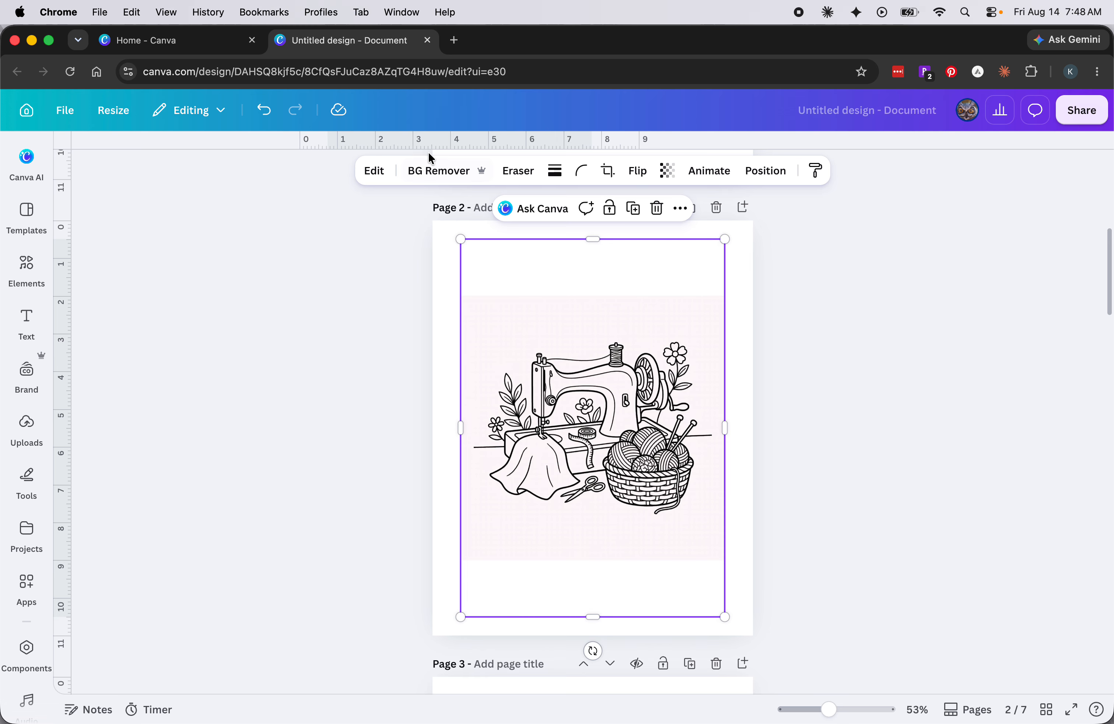
left_click(429, 169)
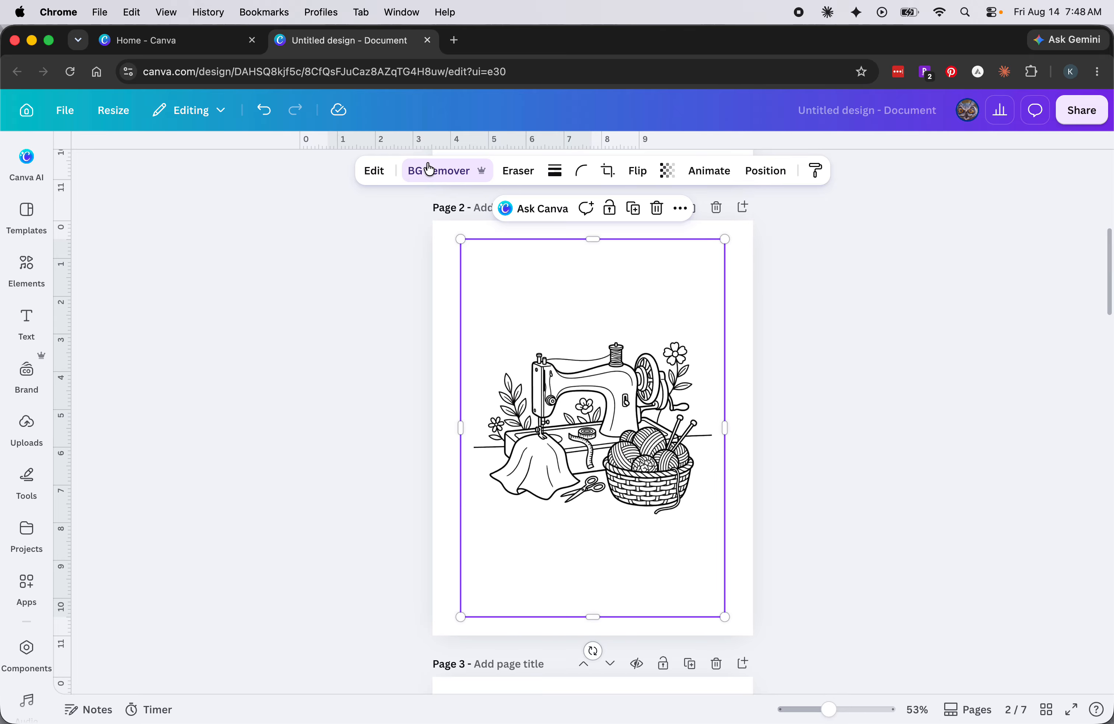
left_click(680, 209)
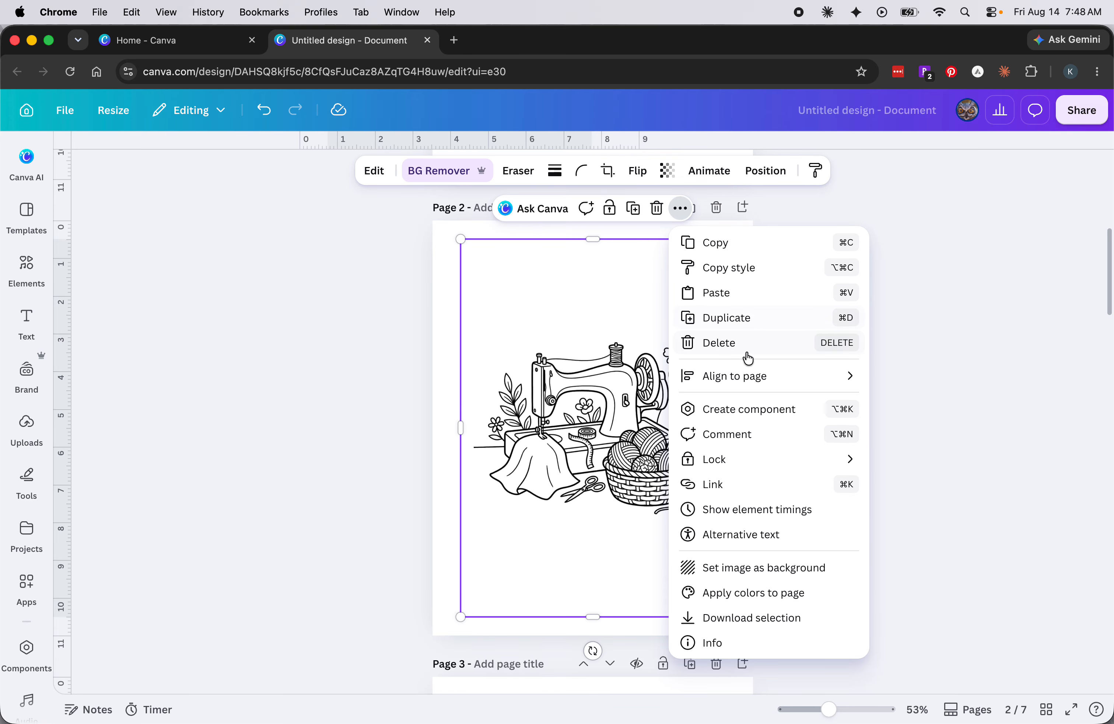
left_click(685, 212)
left_click(680, 209)
left_click(580, 278)
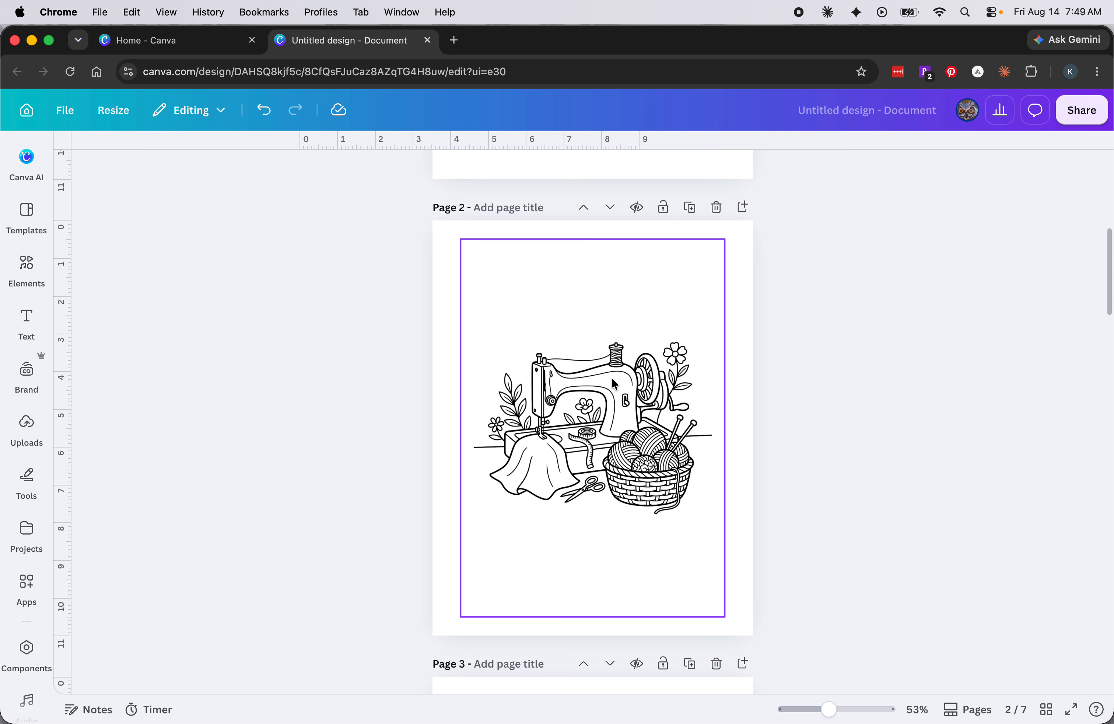
Step: Search the elements library for "sewing buttons" and restrict the results to graphics
left_click(25, 268)
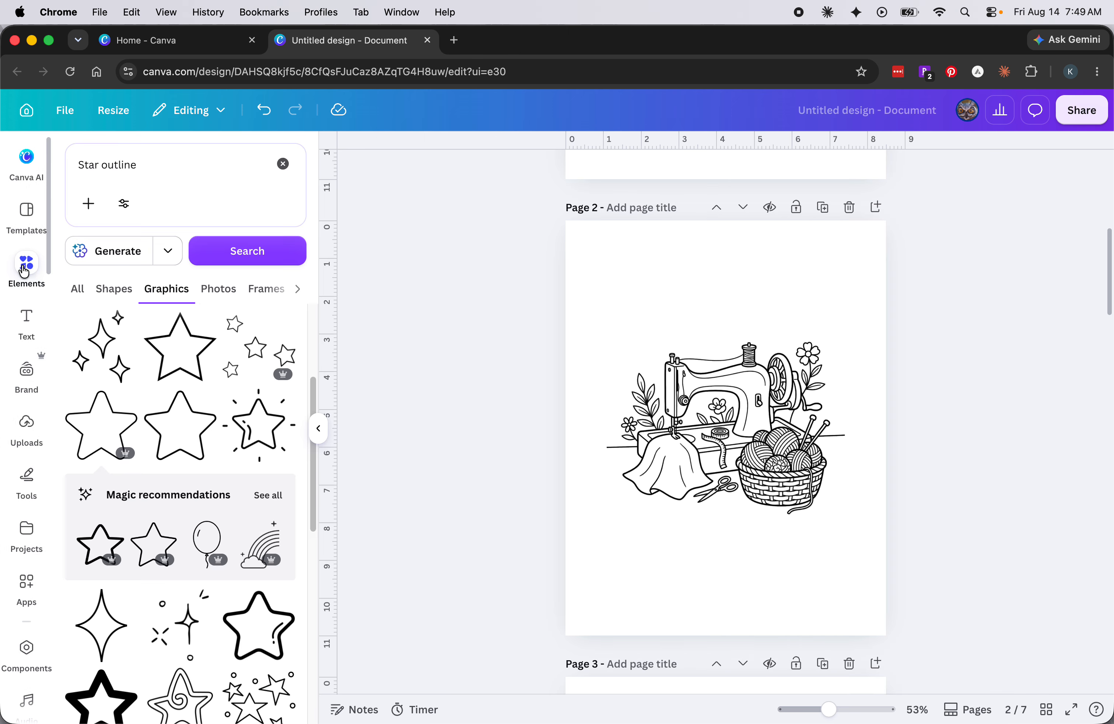
left_click(283, 166)
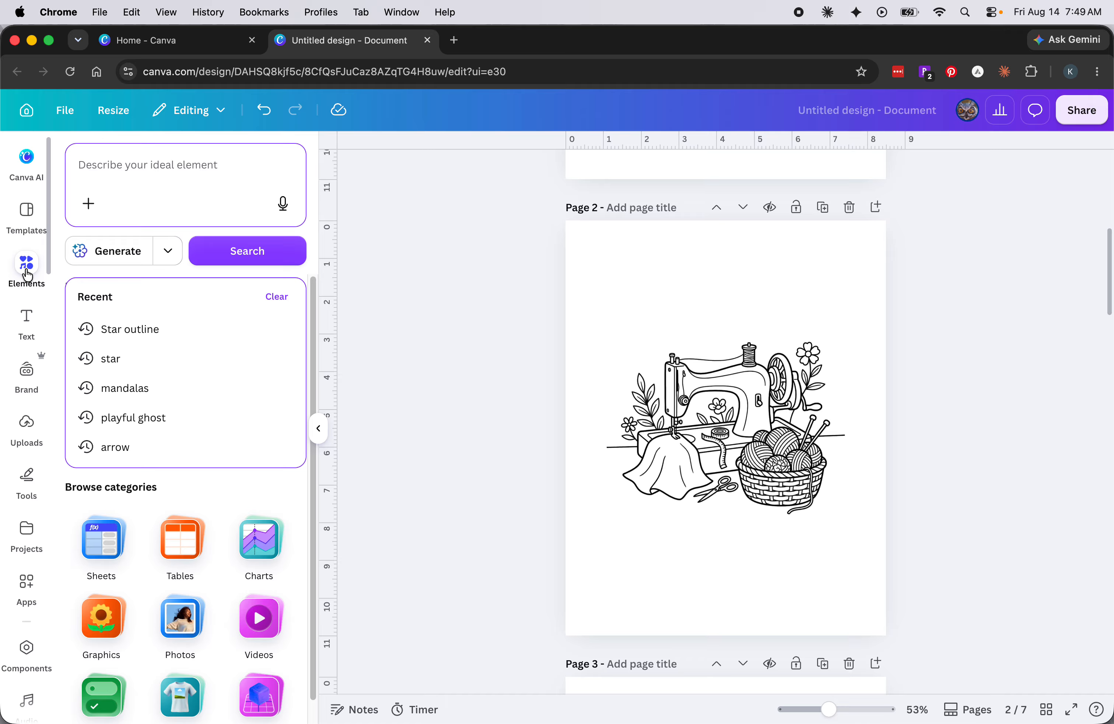
left_click(123, 160)
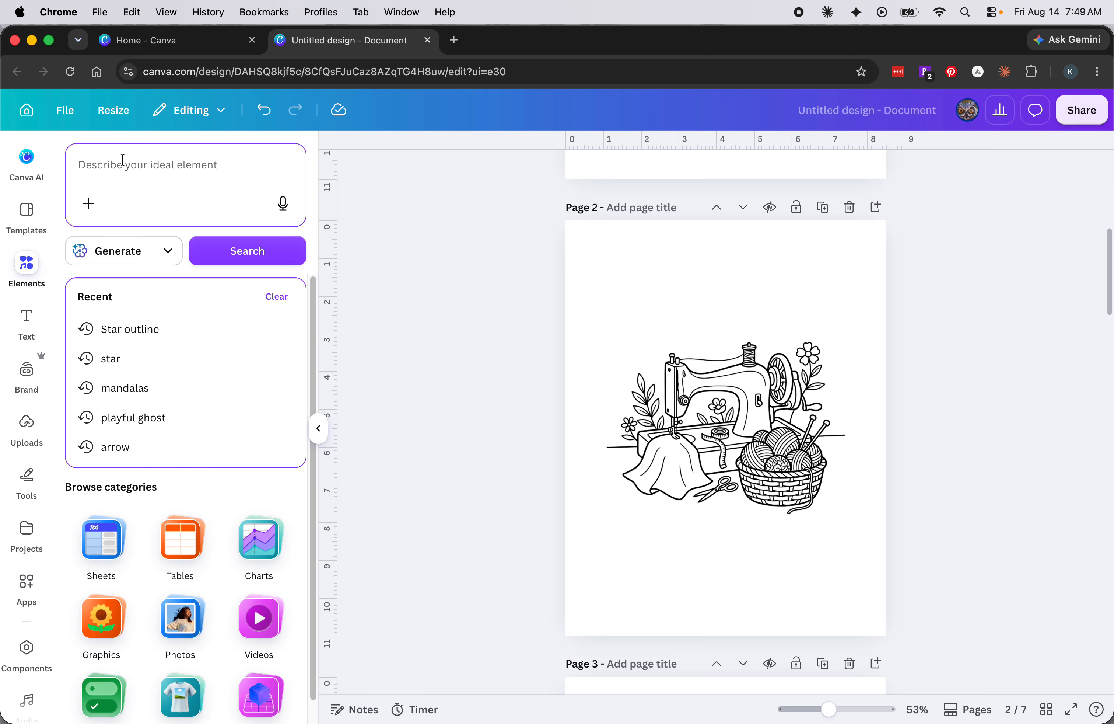
type("sewin")
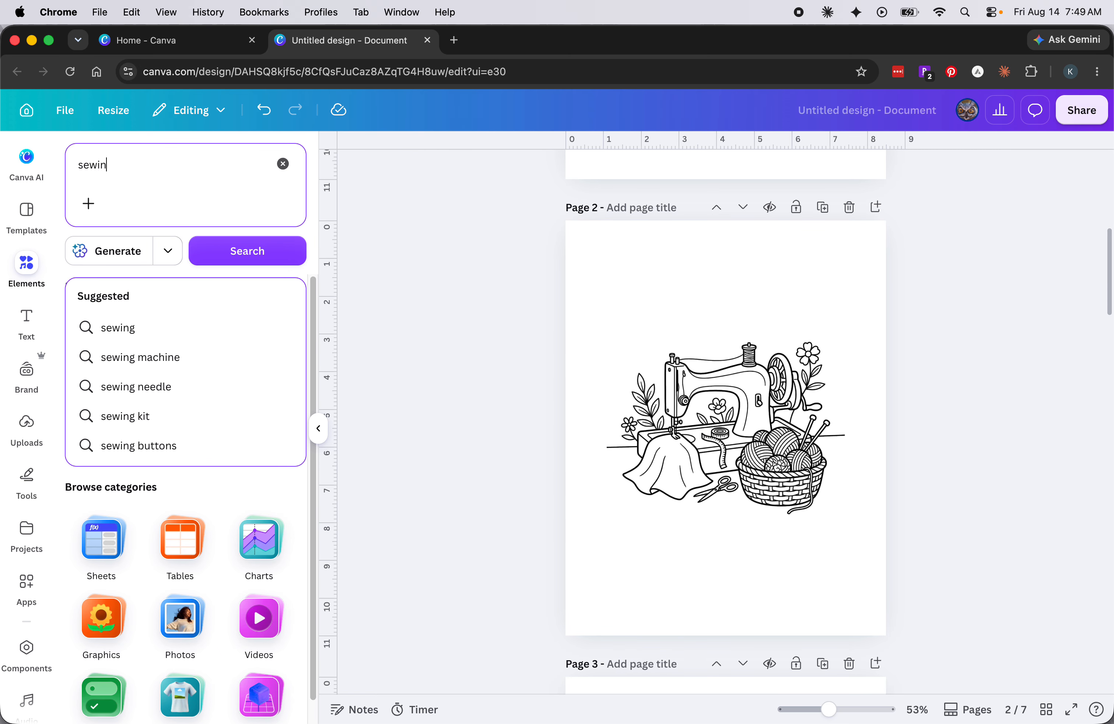
type("g")
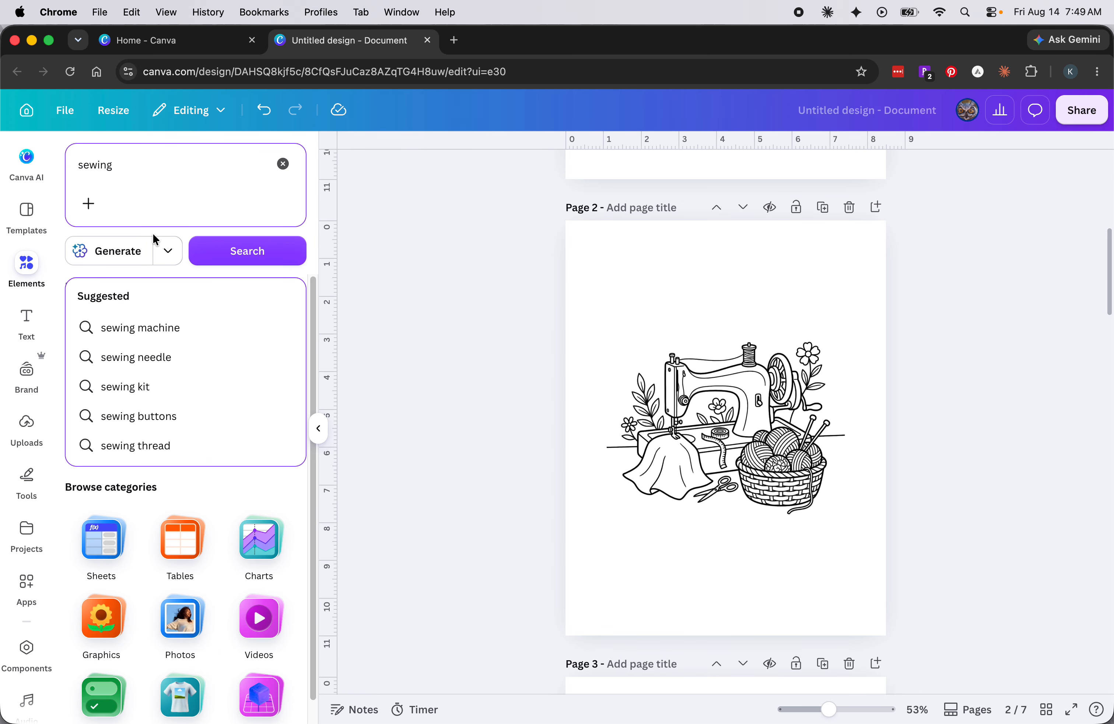
left_click(146, 420)
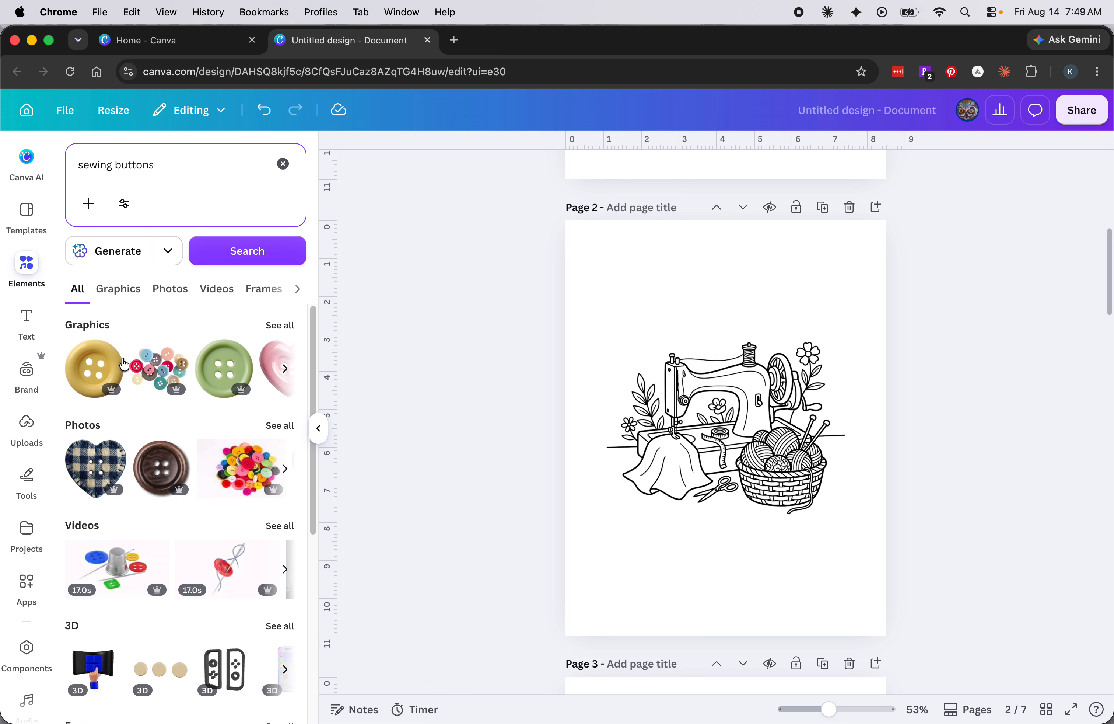
left_click(115, 295)
Step: Insert the dark outlined four-hole round button graphic, shrink it to about 1 inch and place it on top of the sewing machine
scroll(224, 560, "down", 10)
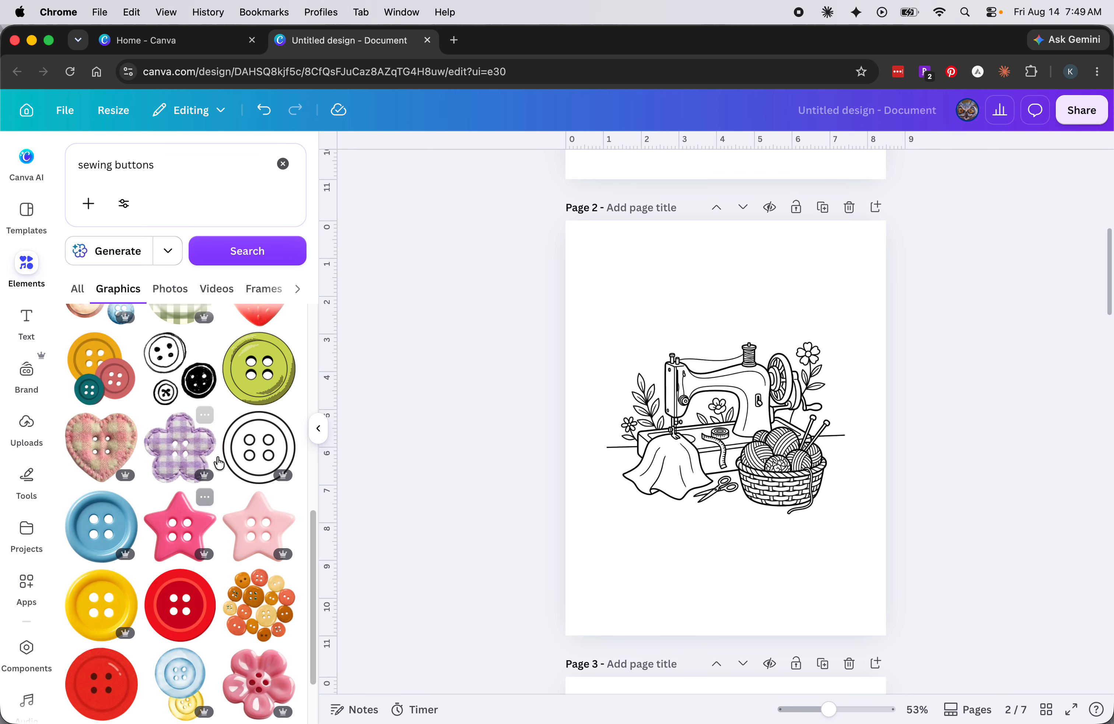
scroll(206, 583, "down", 5)
scroll(193, 594, "down", 8)
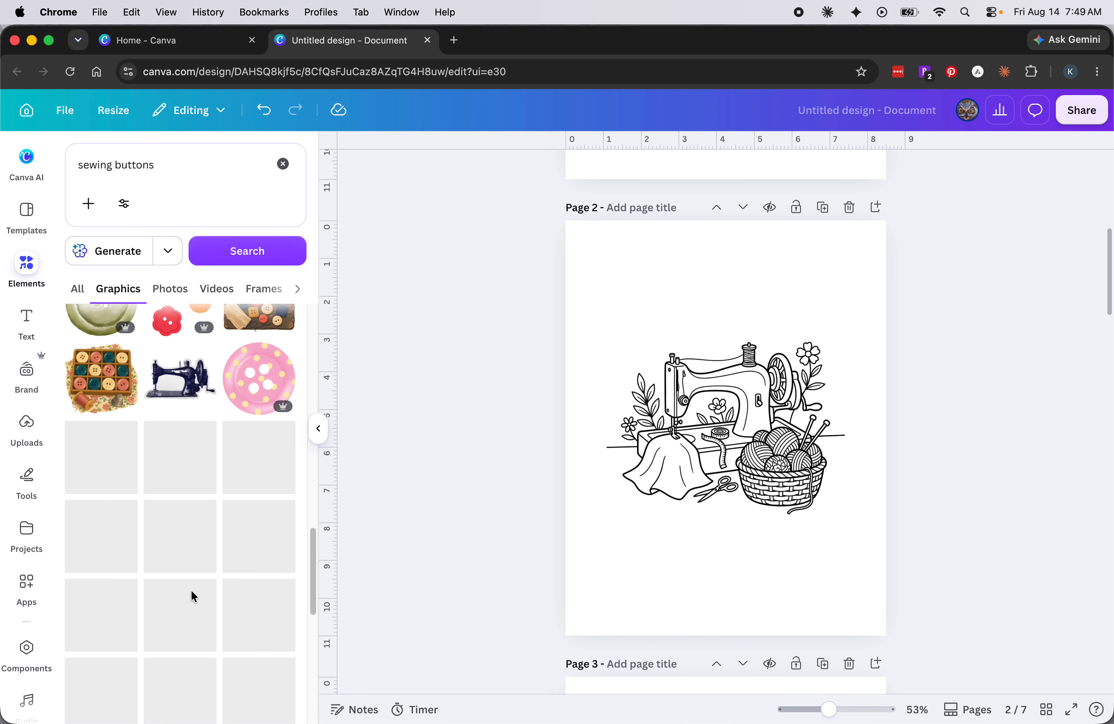
scroll(188, 592, "down", 6)
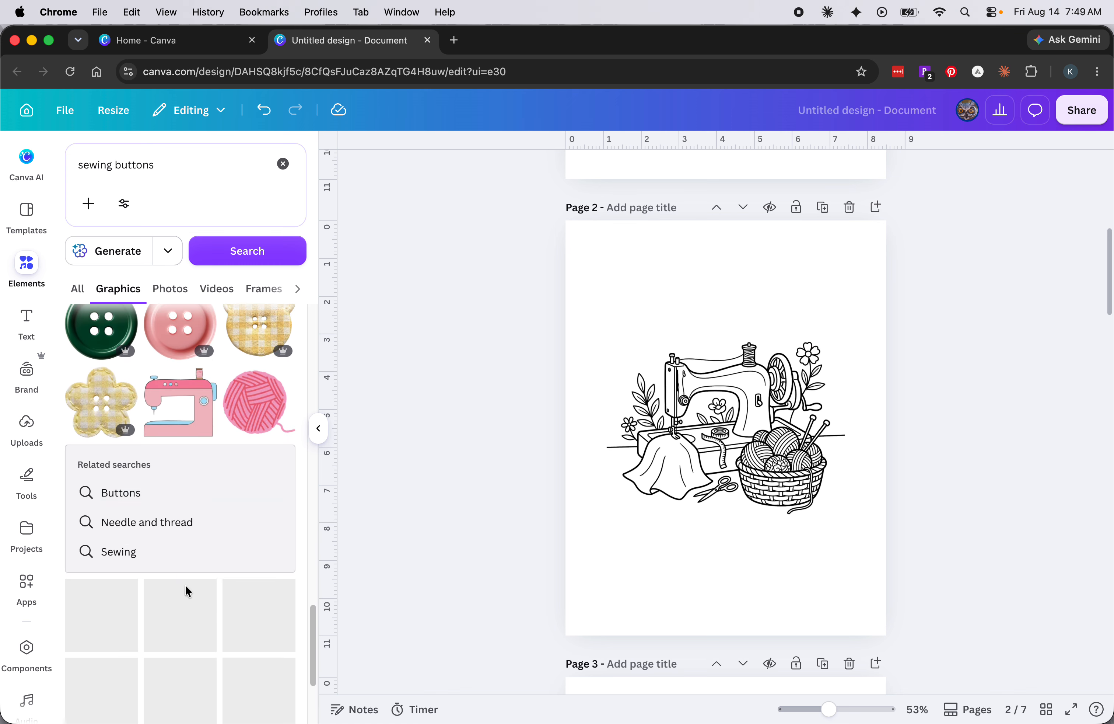
scroll(187, 592, "down", 5)
scroll(187, 592, "down", 4)
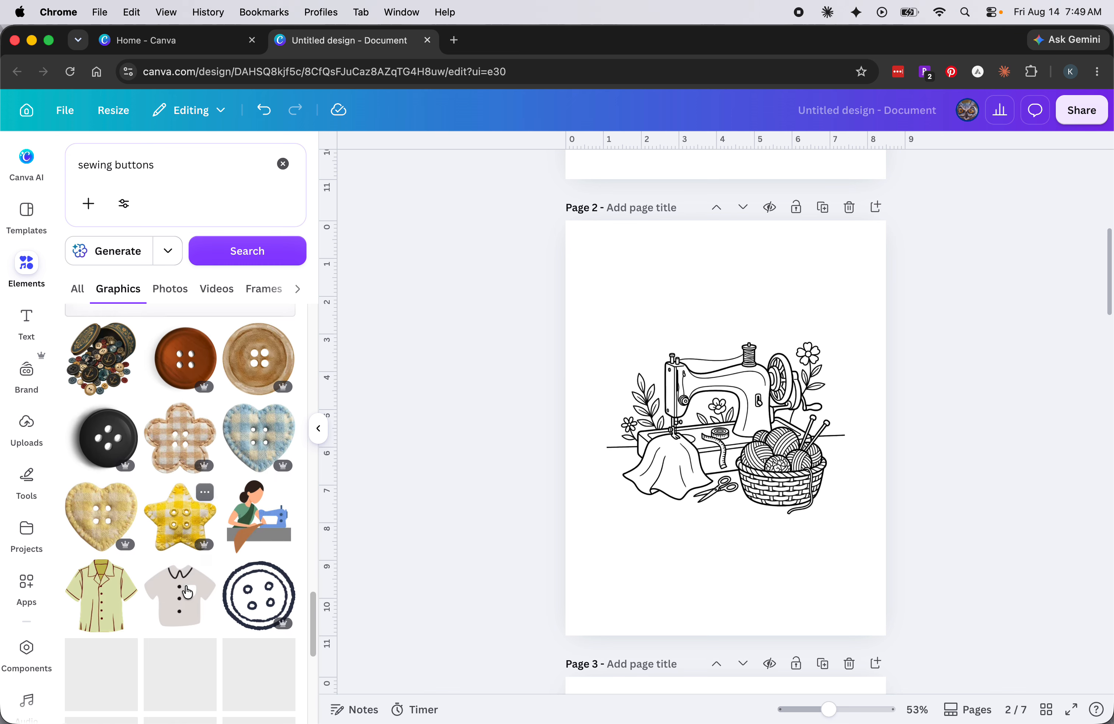
left_click(258, 587)
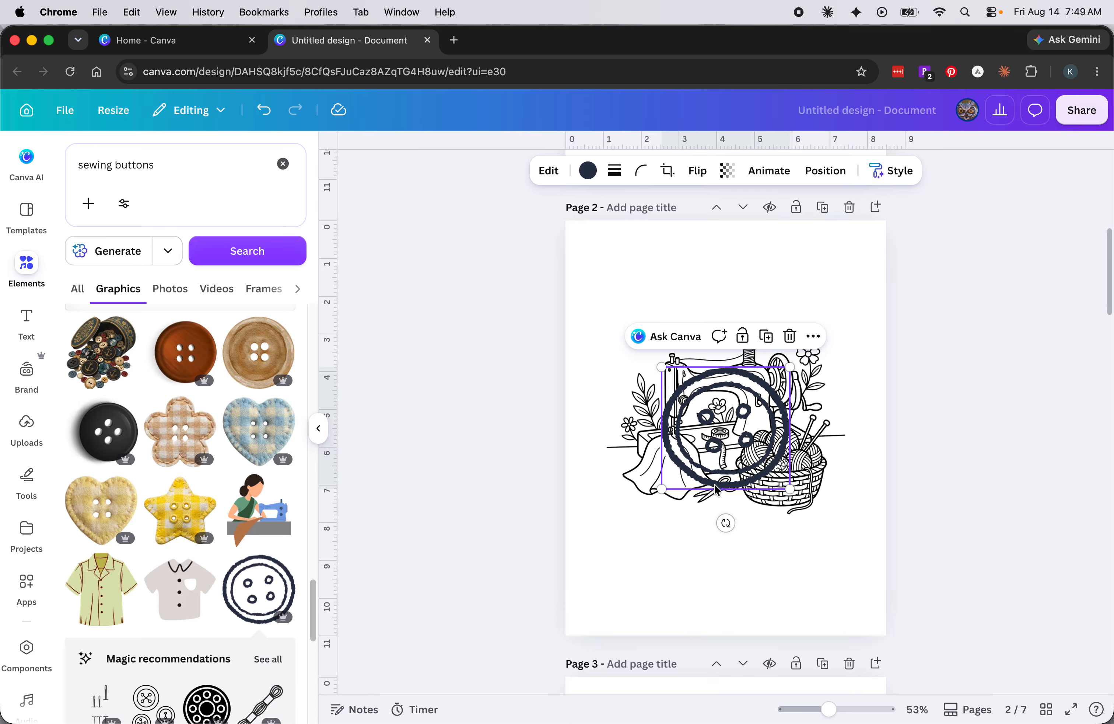
left_click_drag(661, 488, 697, 351)
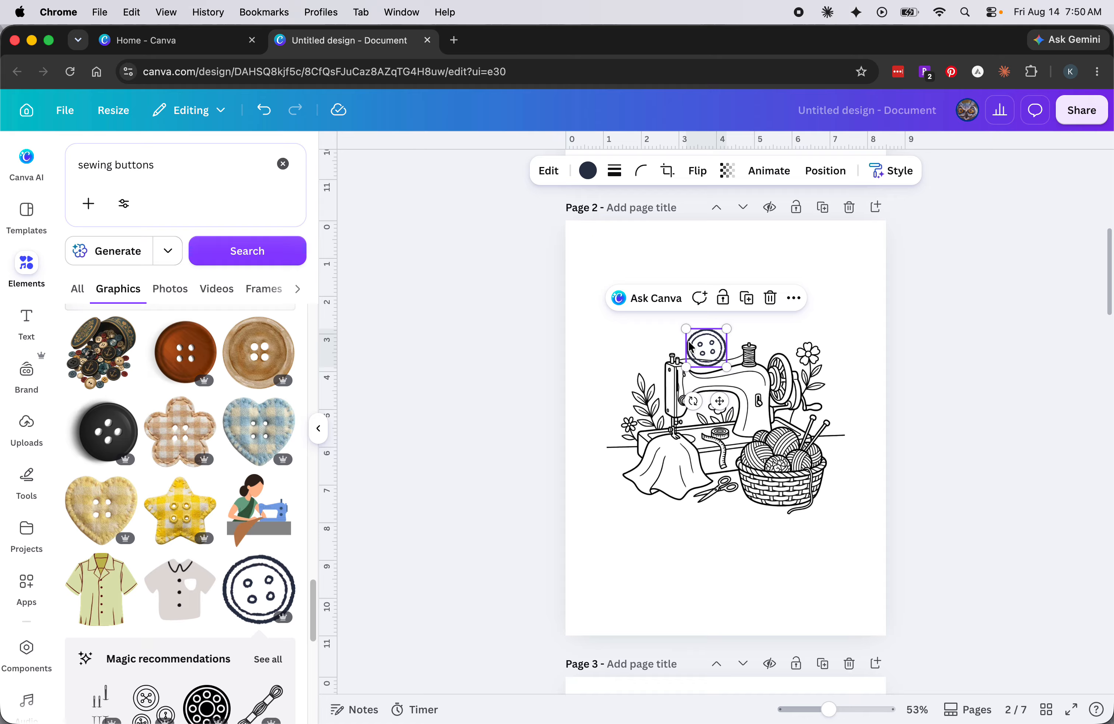
Step: Show the layers of page 2 and select the sewing machine layer and the button layer in turn
left_click(793, 297)
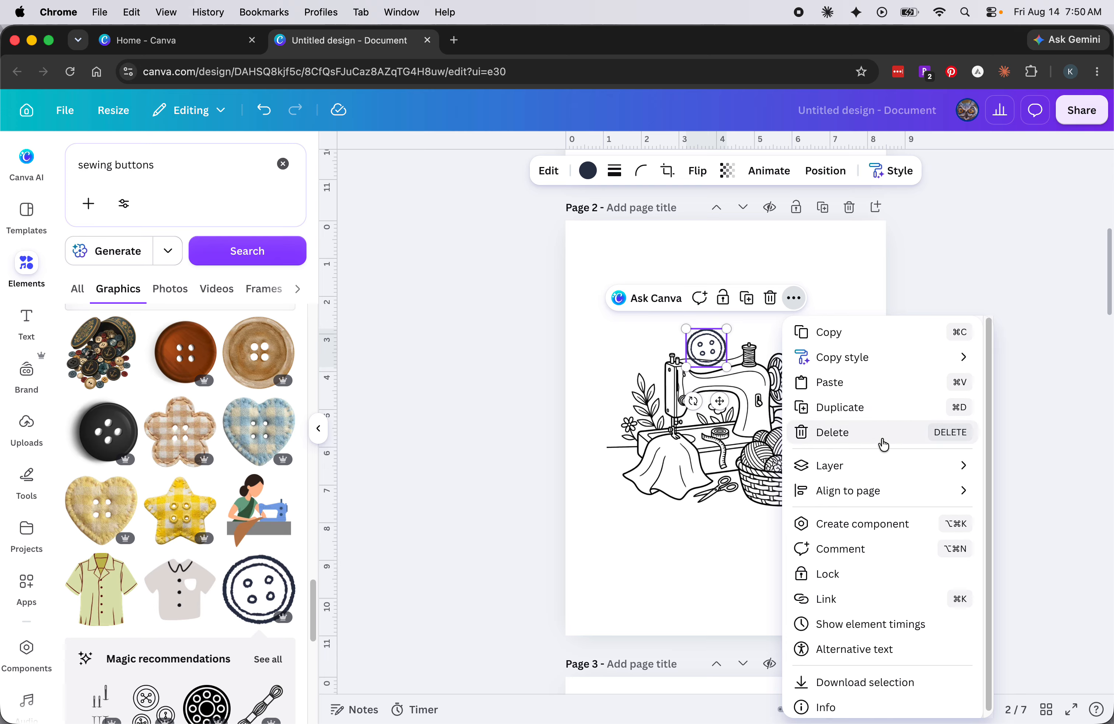
mouse_move(876, 465)
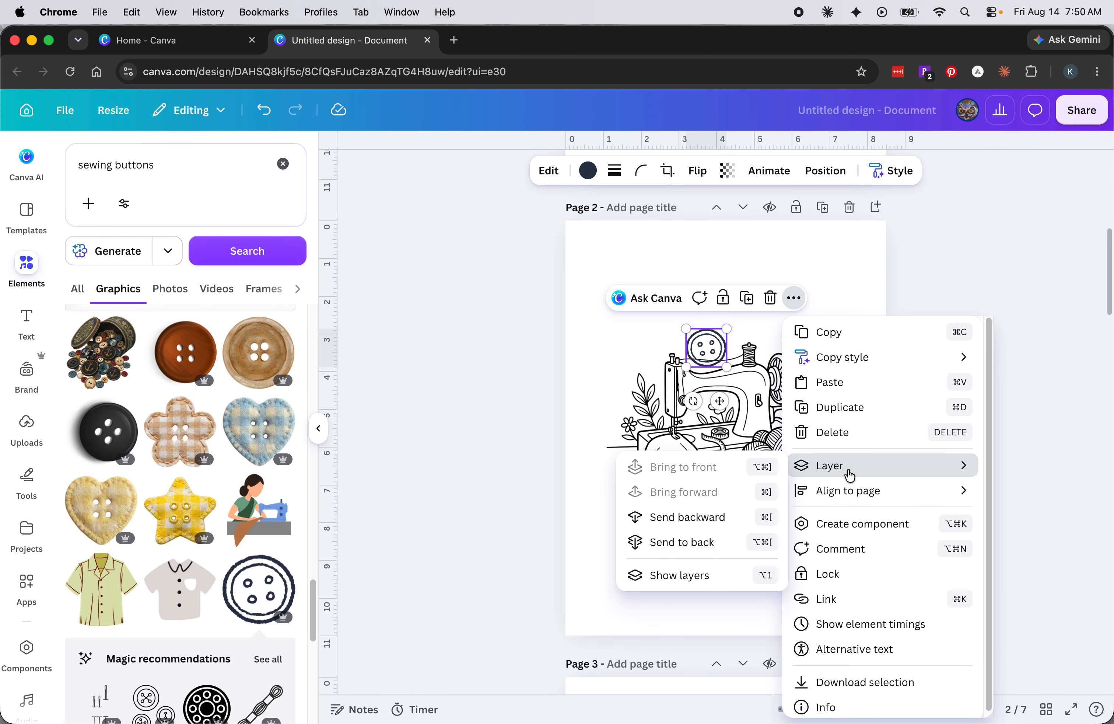
left_click(688, 574)
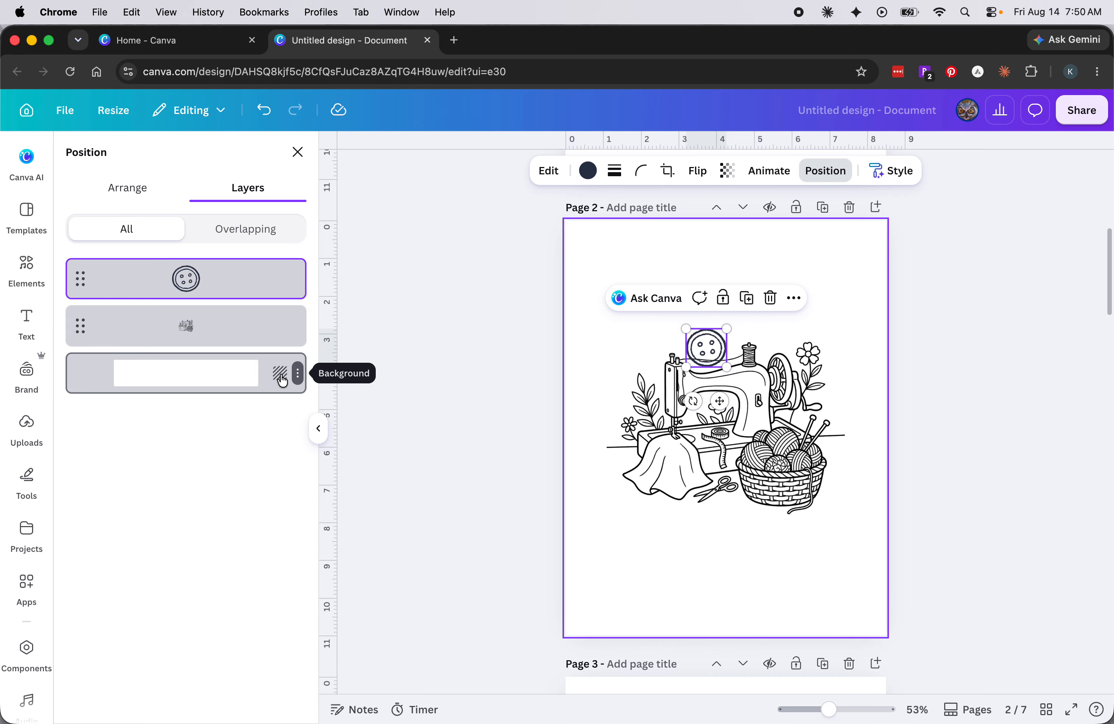
left_click(252, 330)
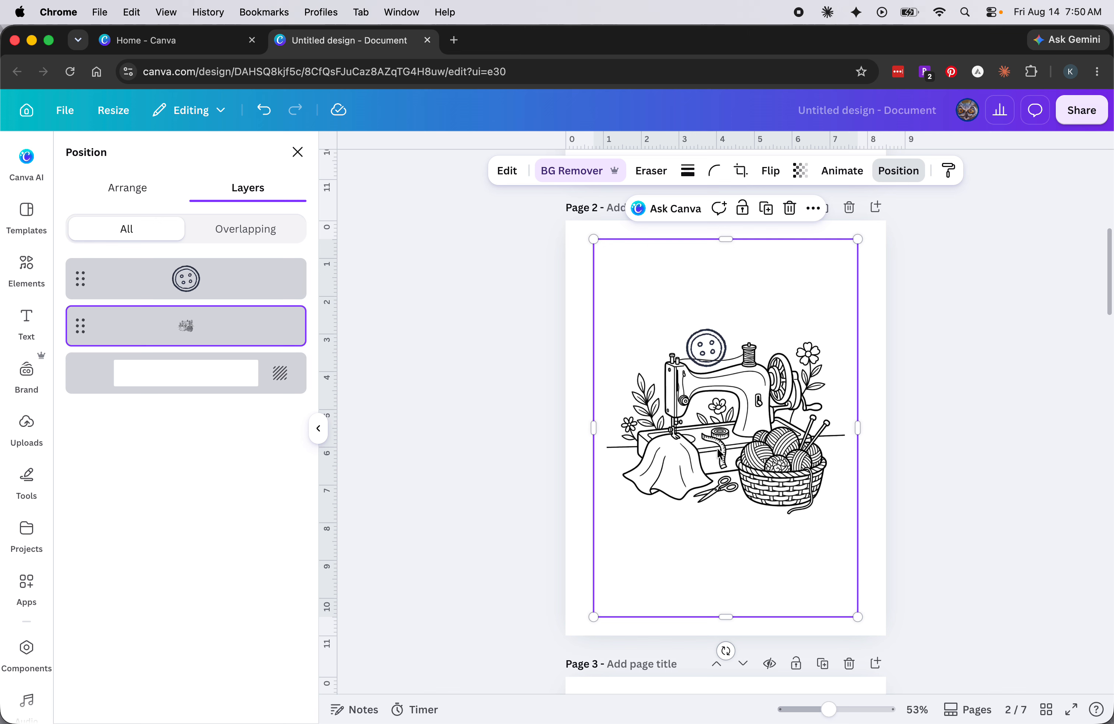
left_click(242, 292)
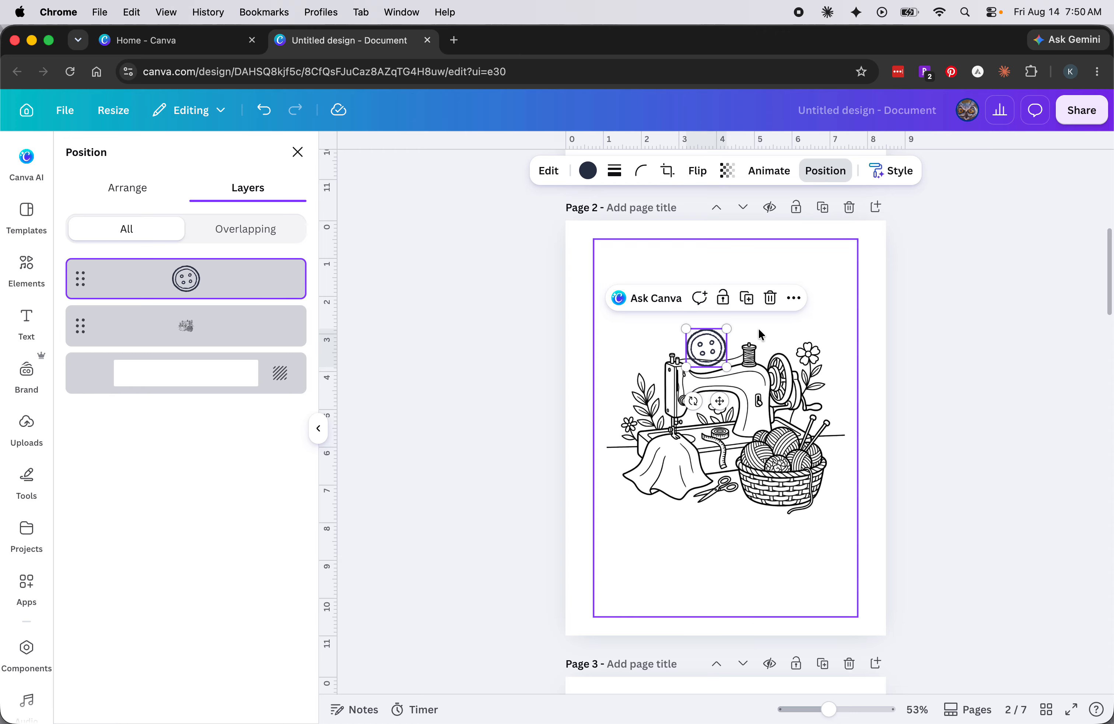
key("Escape")
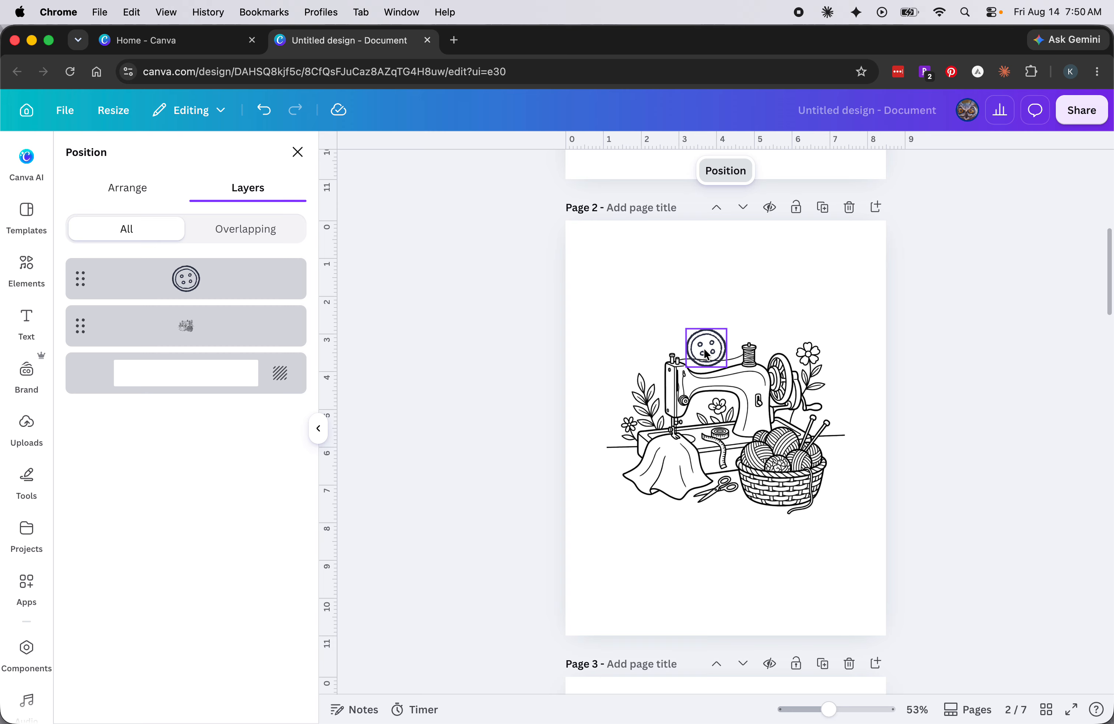
Step: Set the button graphic's transparency to 20
left_click(707, 353)
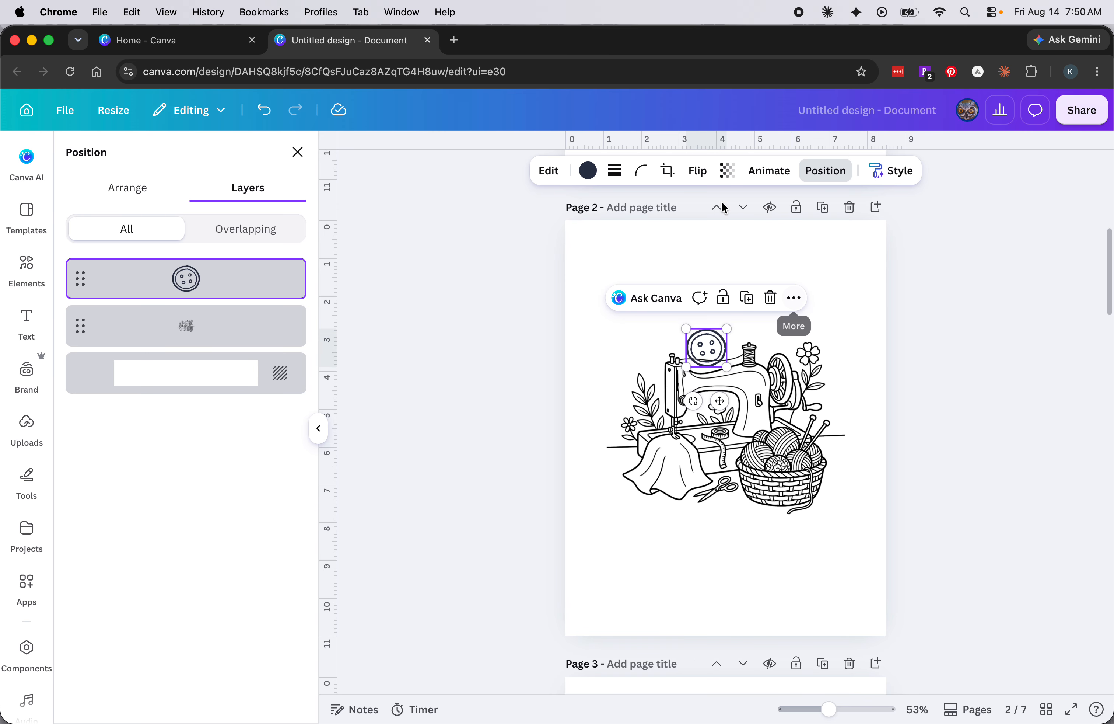
left_click(729, 178)
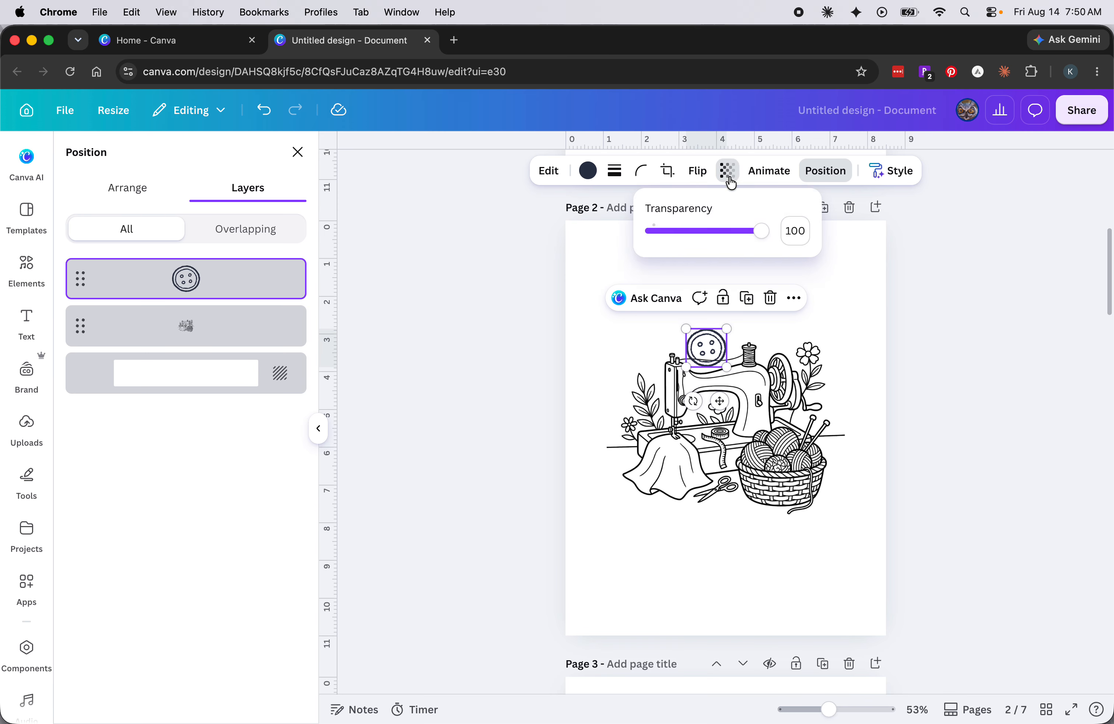
left_click_drag(760, 231, 673, 229)
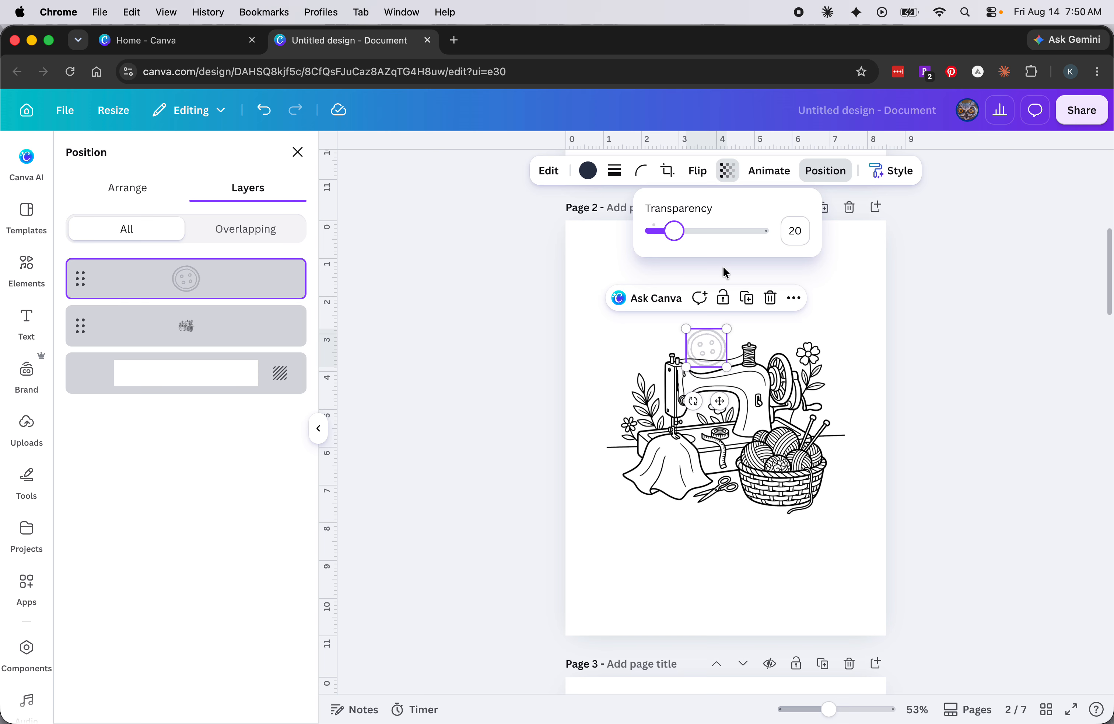
Step: Move the button over the small flower left of the sewing machine and set its transparency to 100
left_click_drag(705, 360, 628, 435)
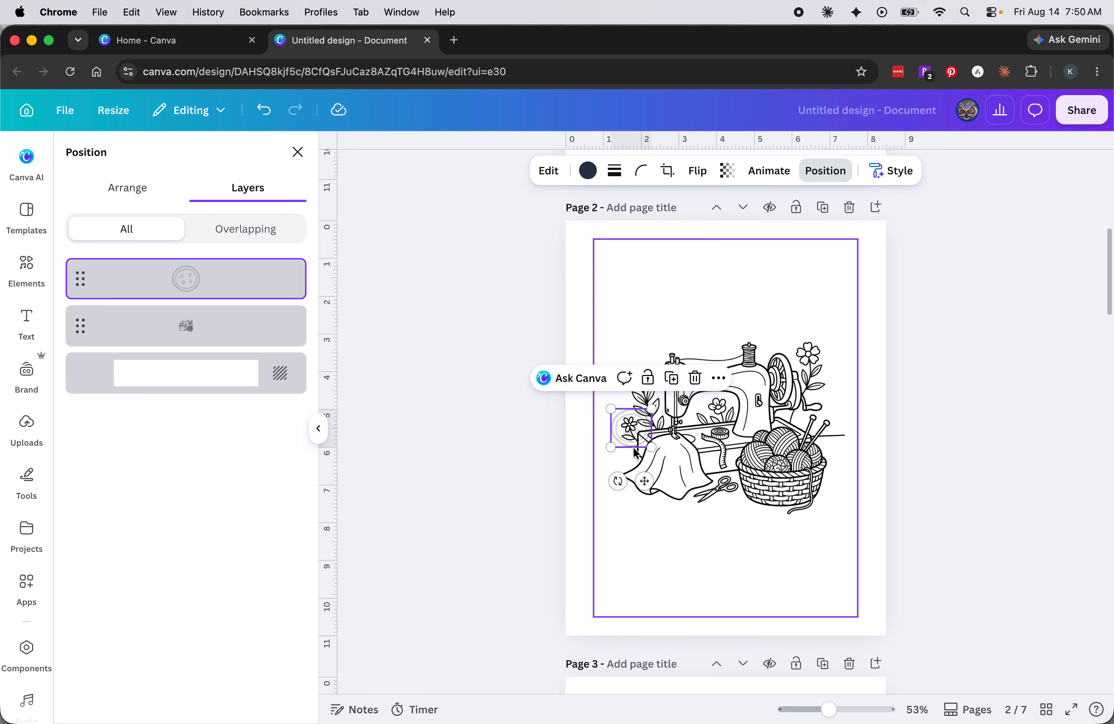
left_click(727, 170)
left_click_drag(667, 232, 783, 244)
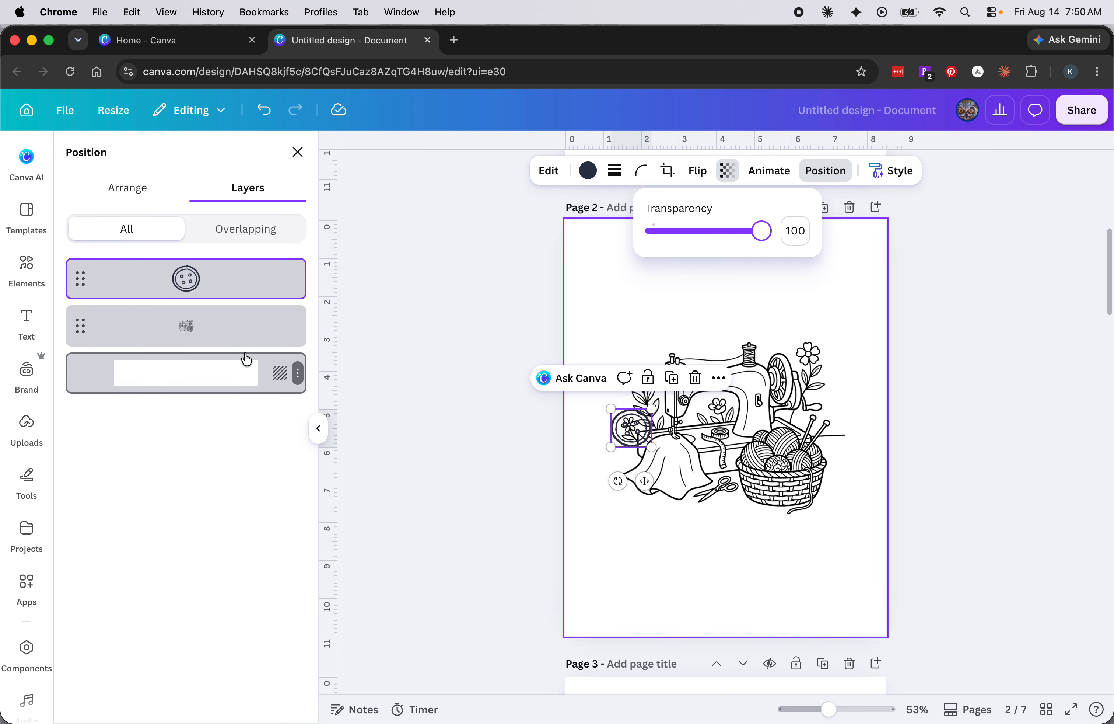
Step: List only the overlapping layers and move the button layer beneath the sewing machine image
left_click(233, 233)
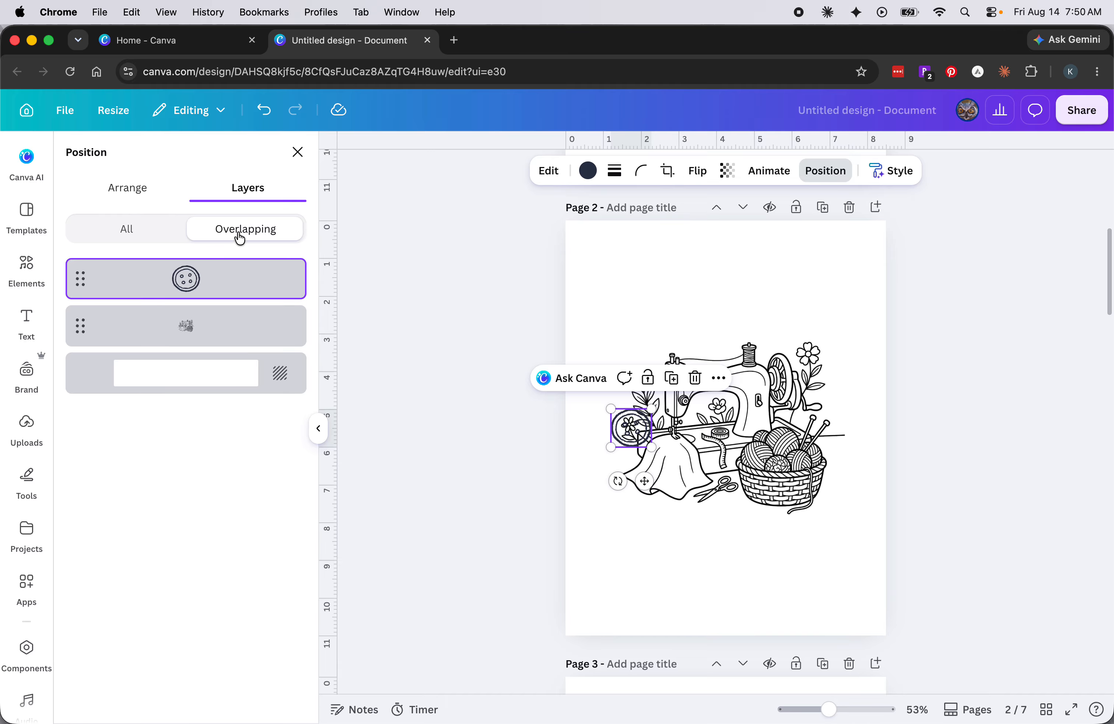
left_click_drag(237, 278, 238, 344)
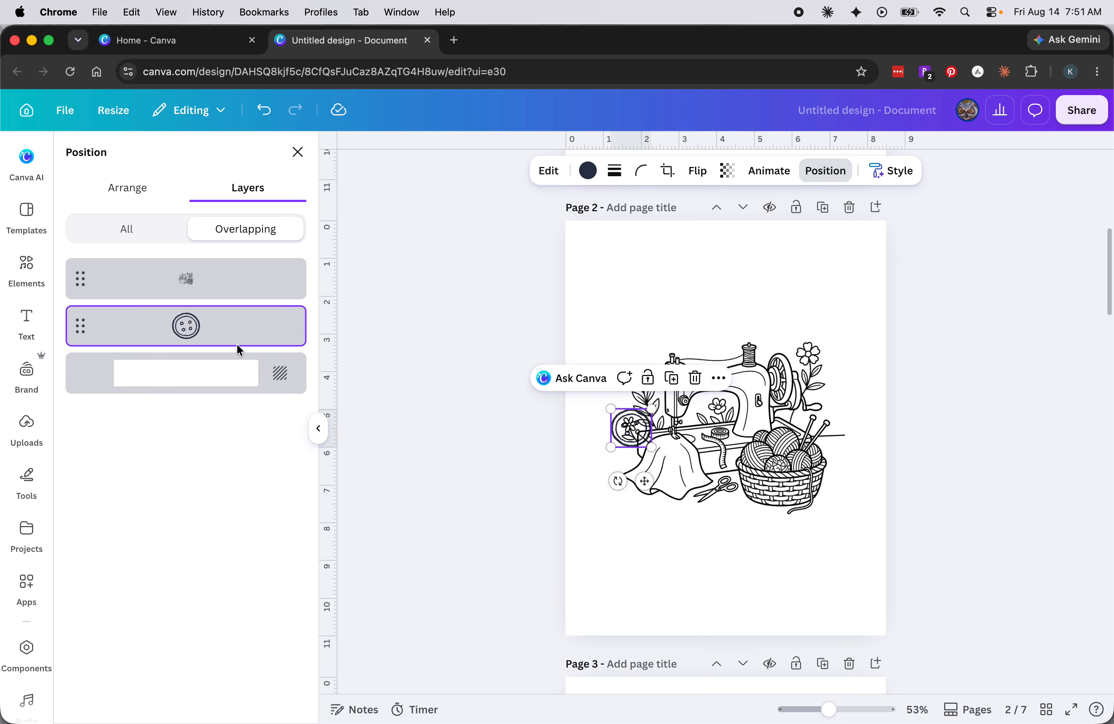
Step: Shrink the button graphic and fit it behind the small flower left of the sewing machine
left_click_drag(671, 478, 689, 457)
left_click(622, 444)
left_click_drag(612, 445, 623, 433)
Step: Crop the empty strip off the bottom of the sewing machine image
left_click_drag(787, 473, 740, 475)
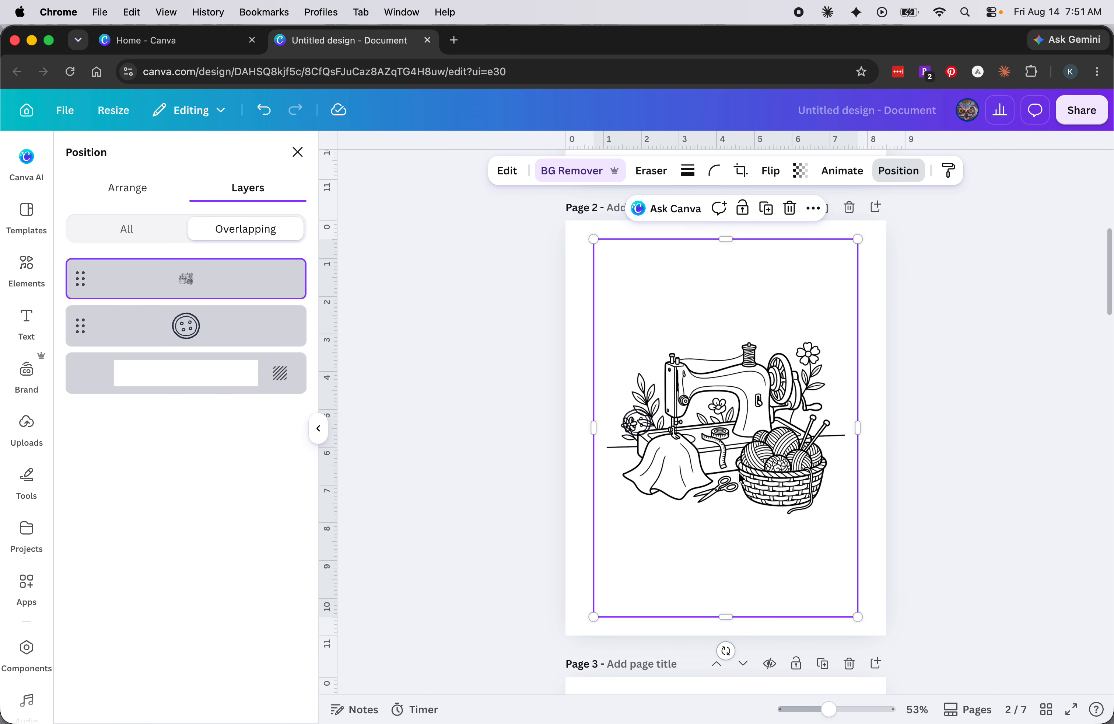
left_click_drag(726, 616, 729, 574)
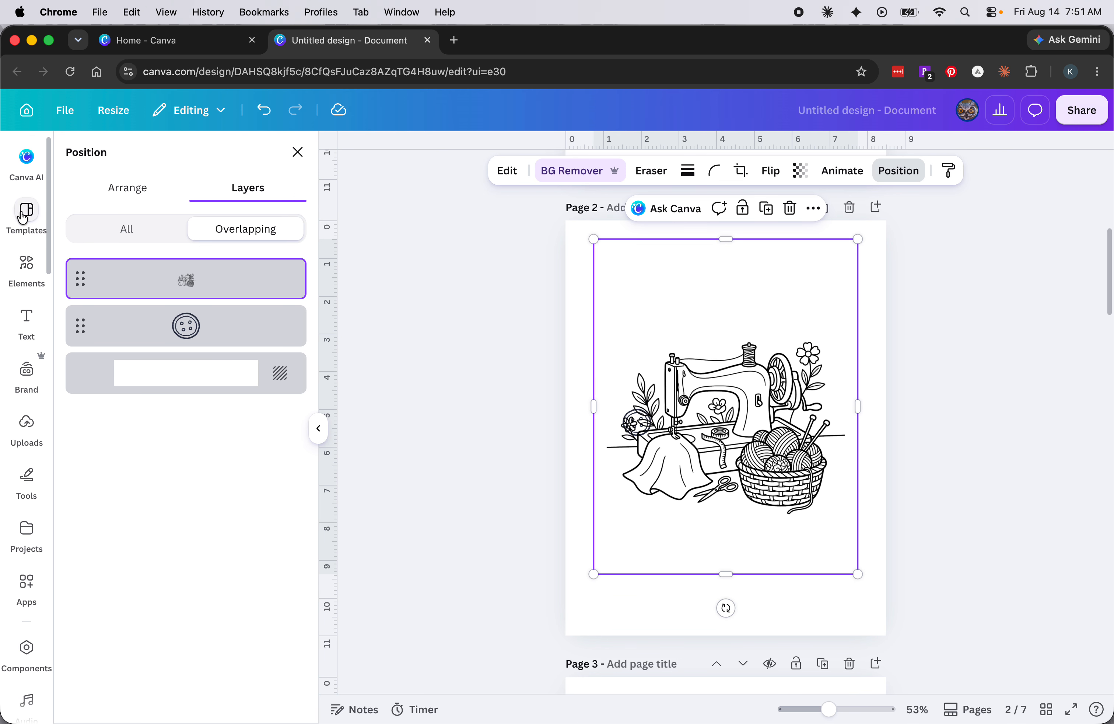
Step: Add a text in the brand kit's Subtitle style below the sewing machine, reading "find the button"
left_click(27, 322)
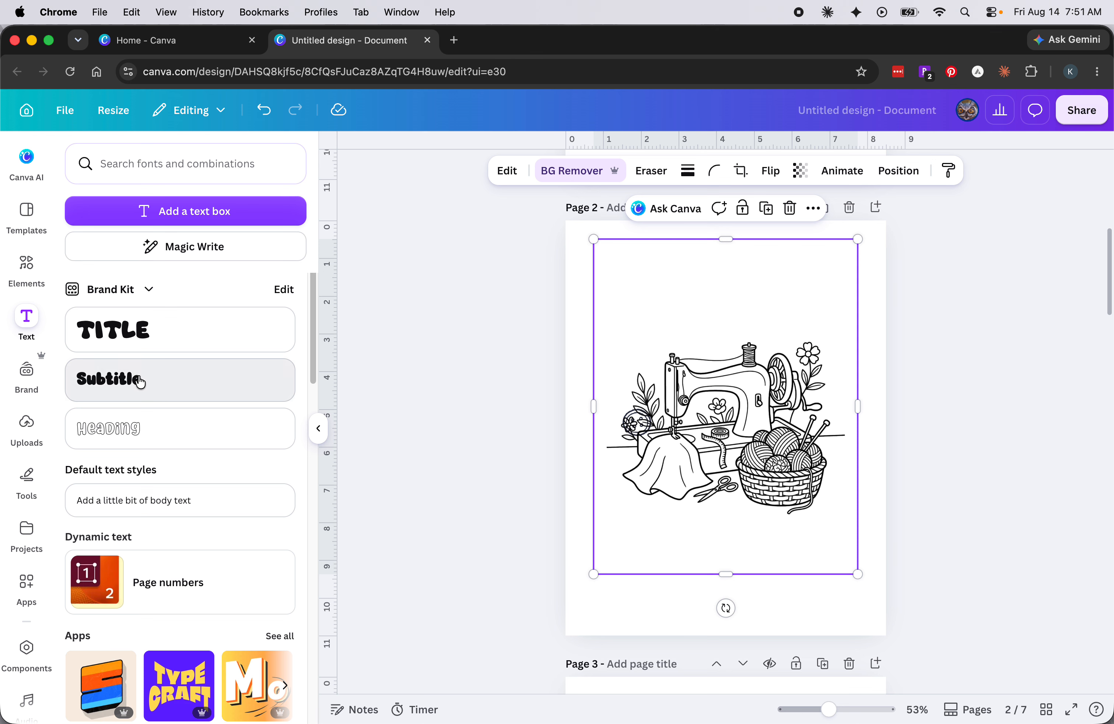
left_click(139, 381)
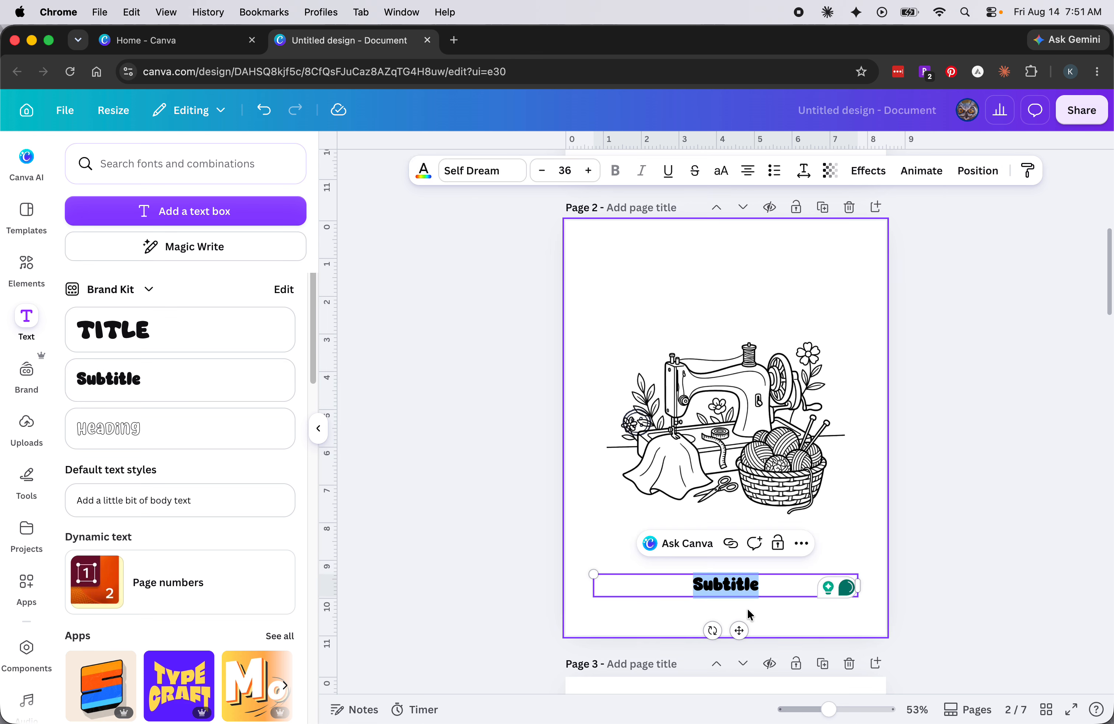
type("fing")
key("BackSpace")
type("d")
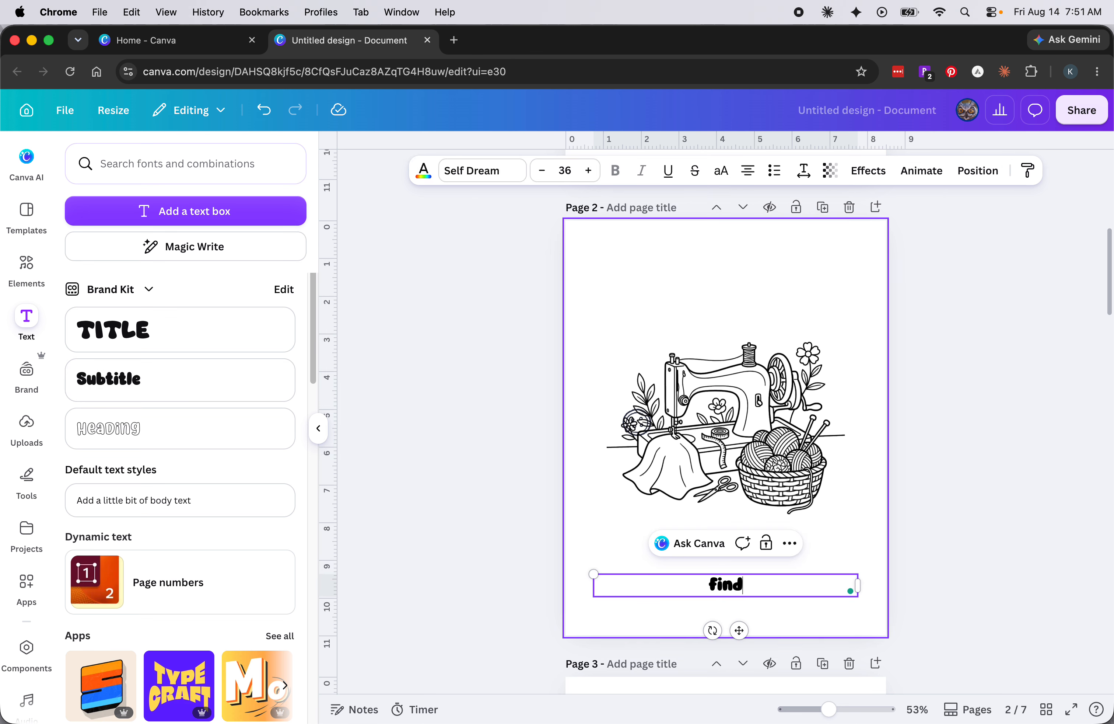
type(" the button")
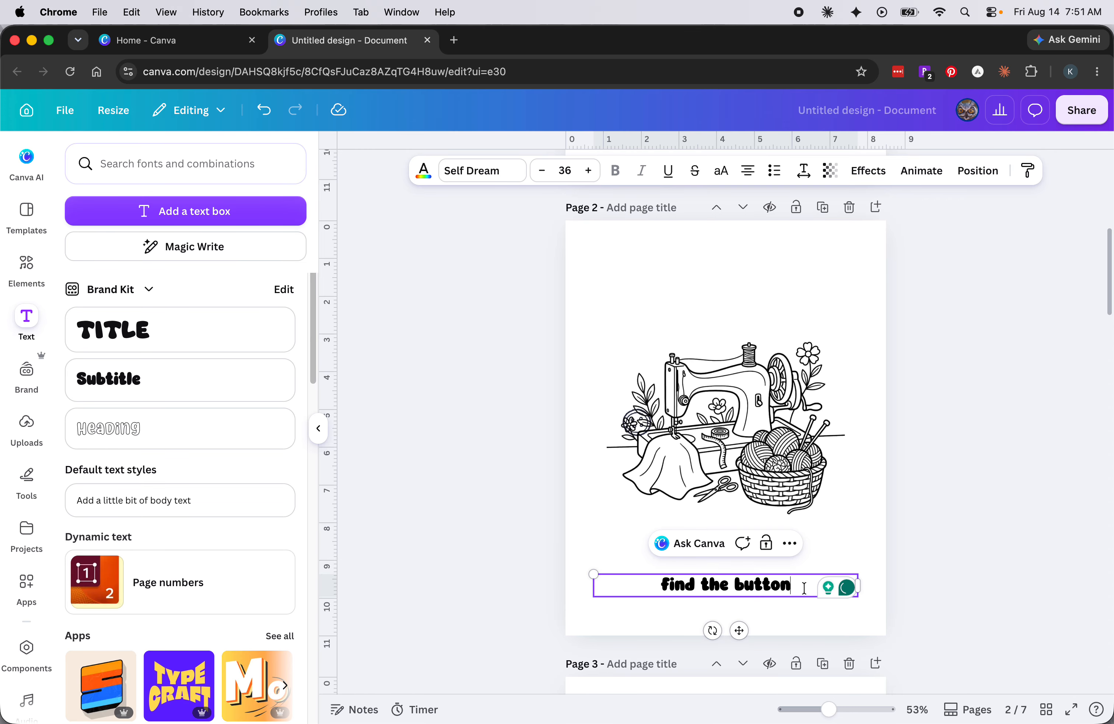
Step: Apply the Hollow text effect to the "find the button" caption
left_click_drag(804, 590, 609, 587)
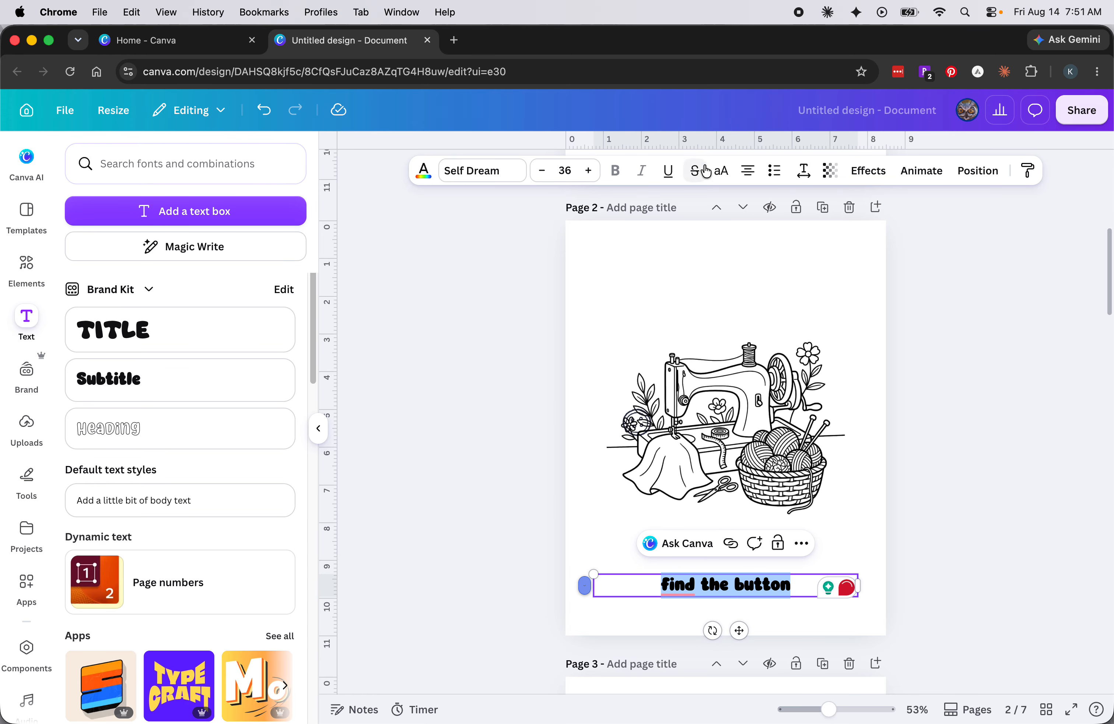
left_click(875, 176)
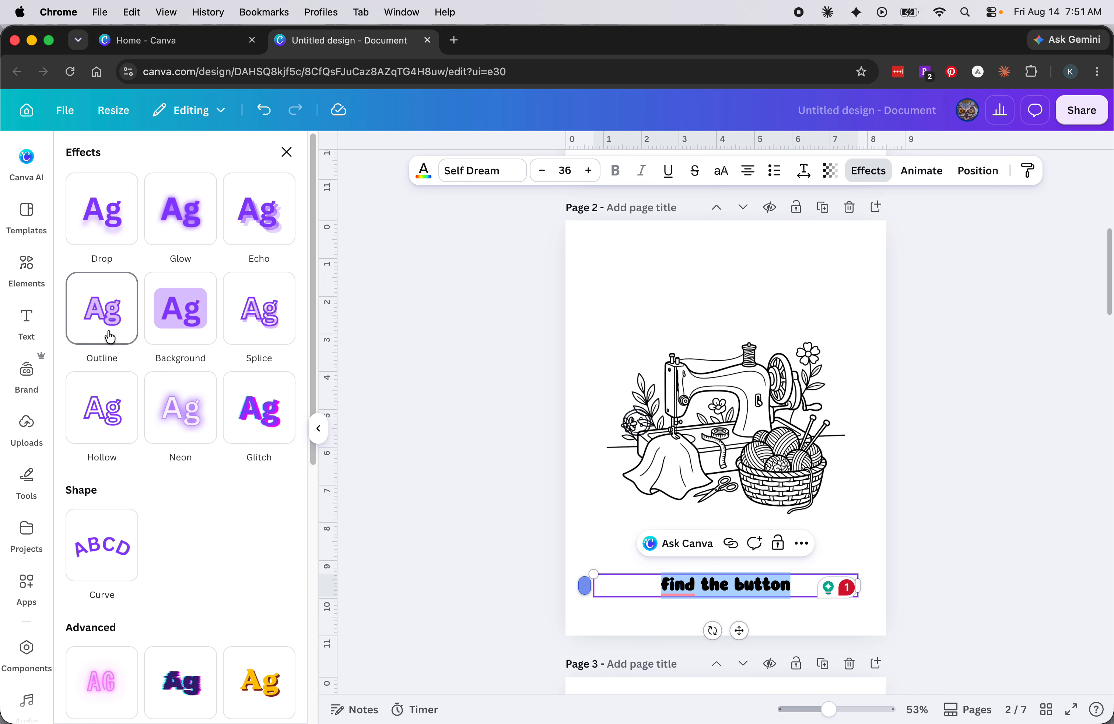
left_click(114, 419)
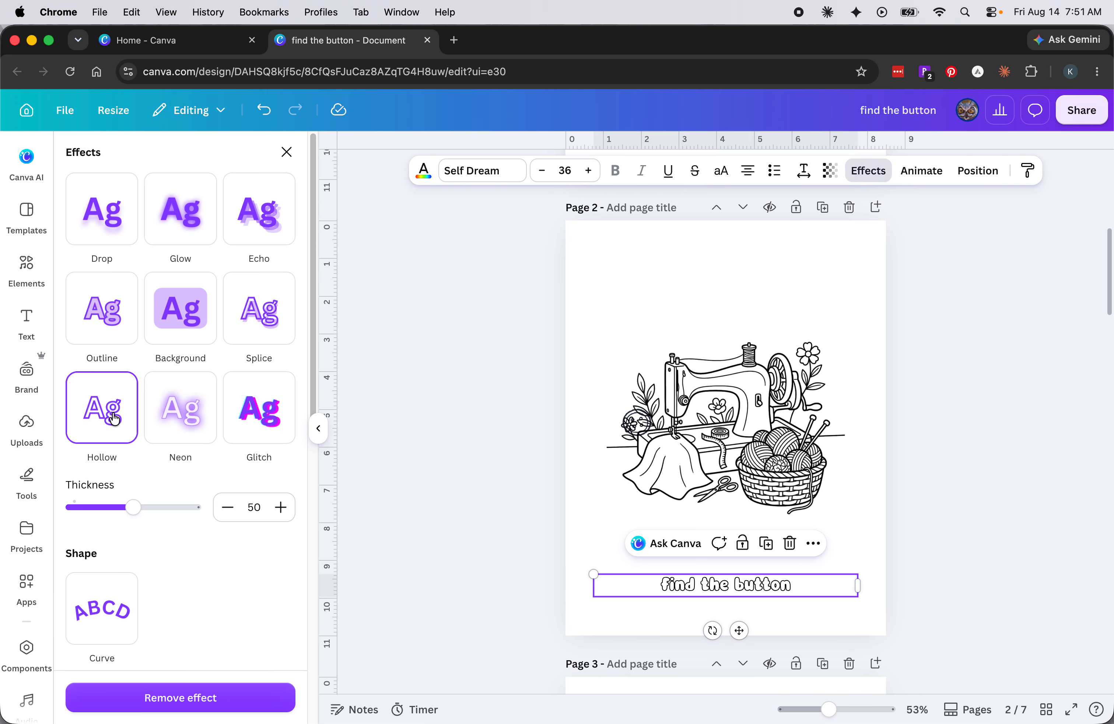
left_click(671, 627)
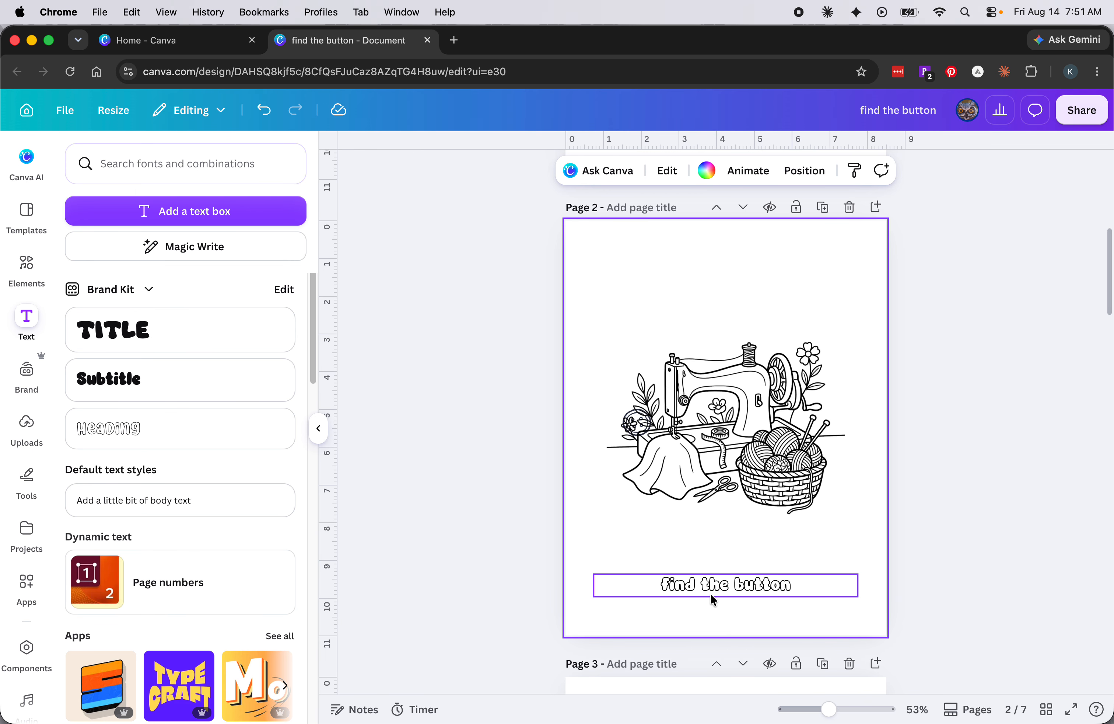
Step: Reword the caption under the sewing machine to "find 1 button"
left_click(727, 589)
left_click(740, 589)
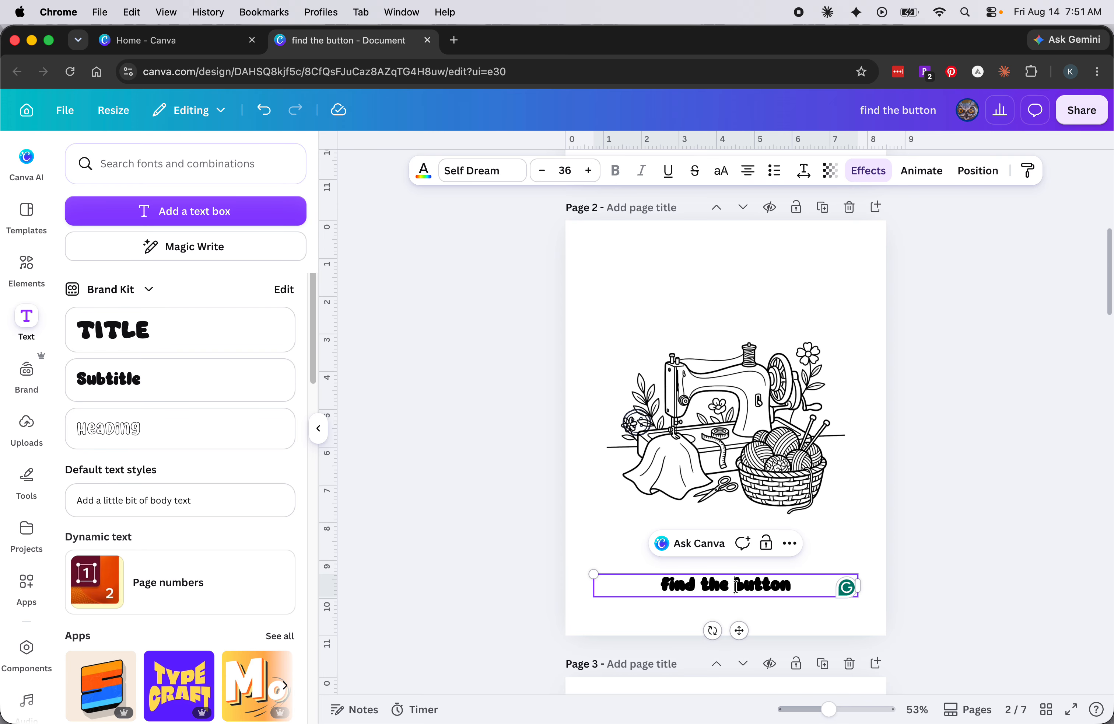
key("BackSpace")
key("BackSpace")
key("BackSpace")
key("BackSpace")
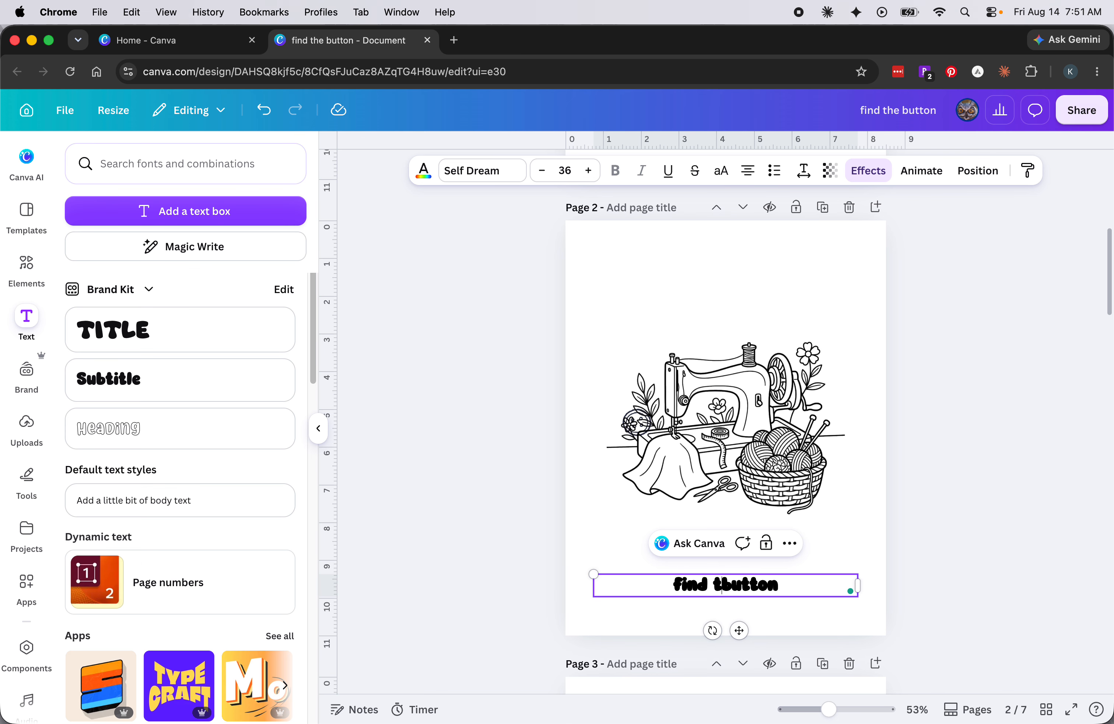
type("1")
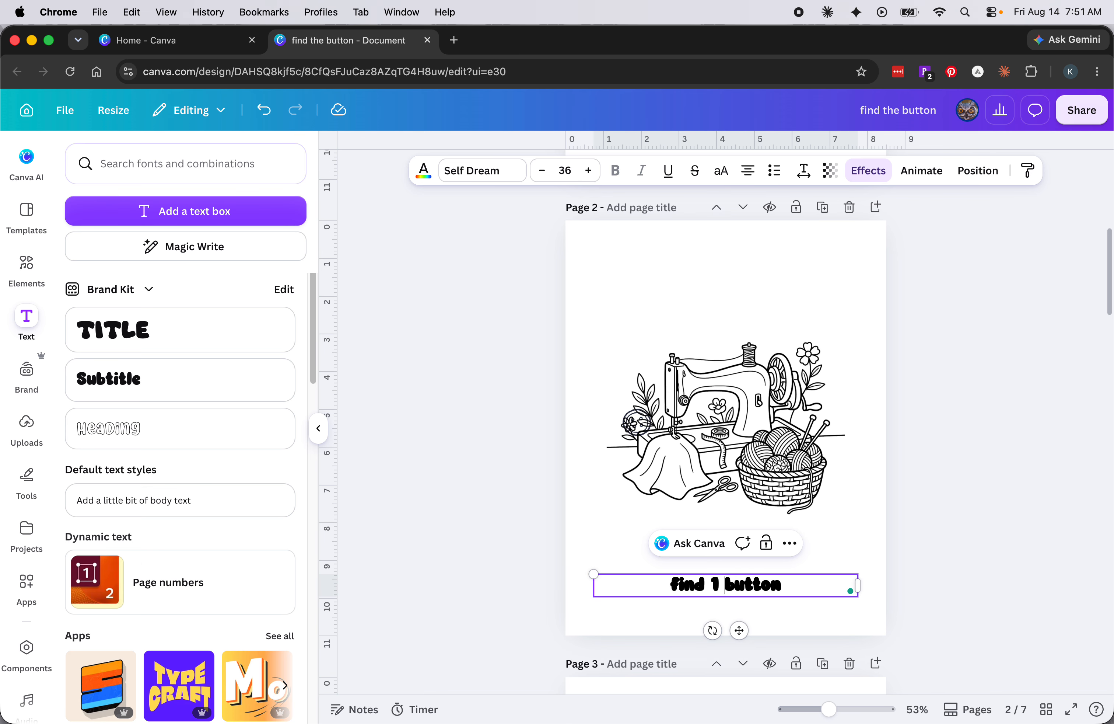
left_click(842, 270)
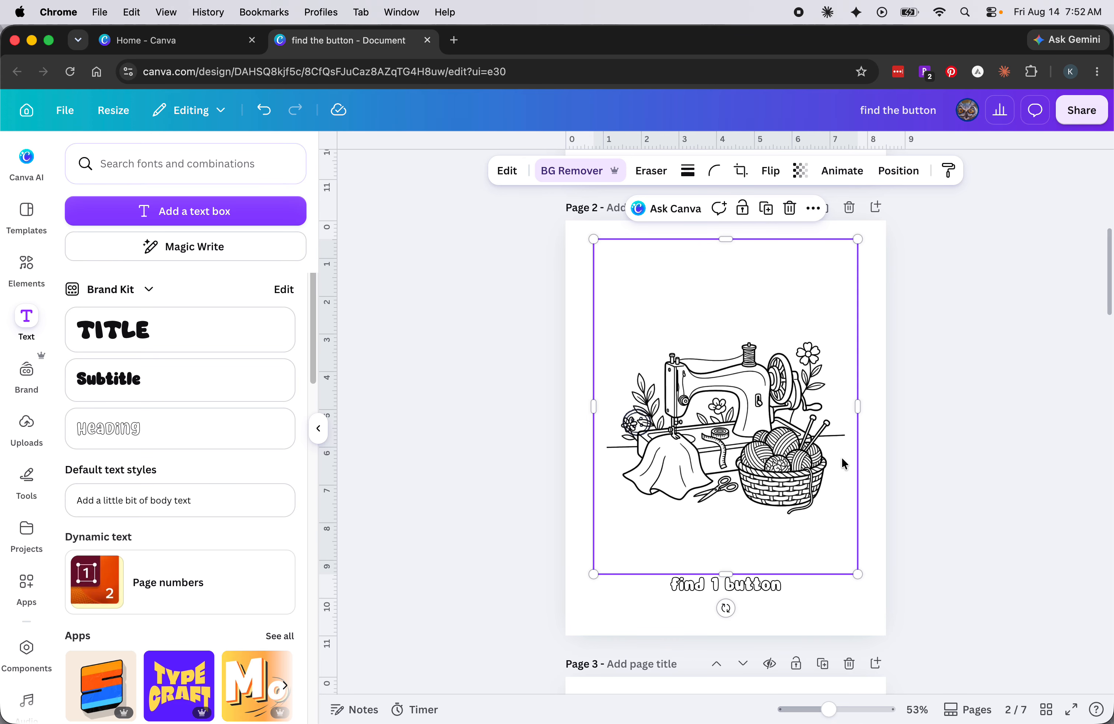
Step: Delete the large mandala and the star outline from page 3
scroll(874, 596, "down", 5)
scroll(897, 614, "down", 3)
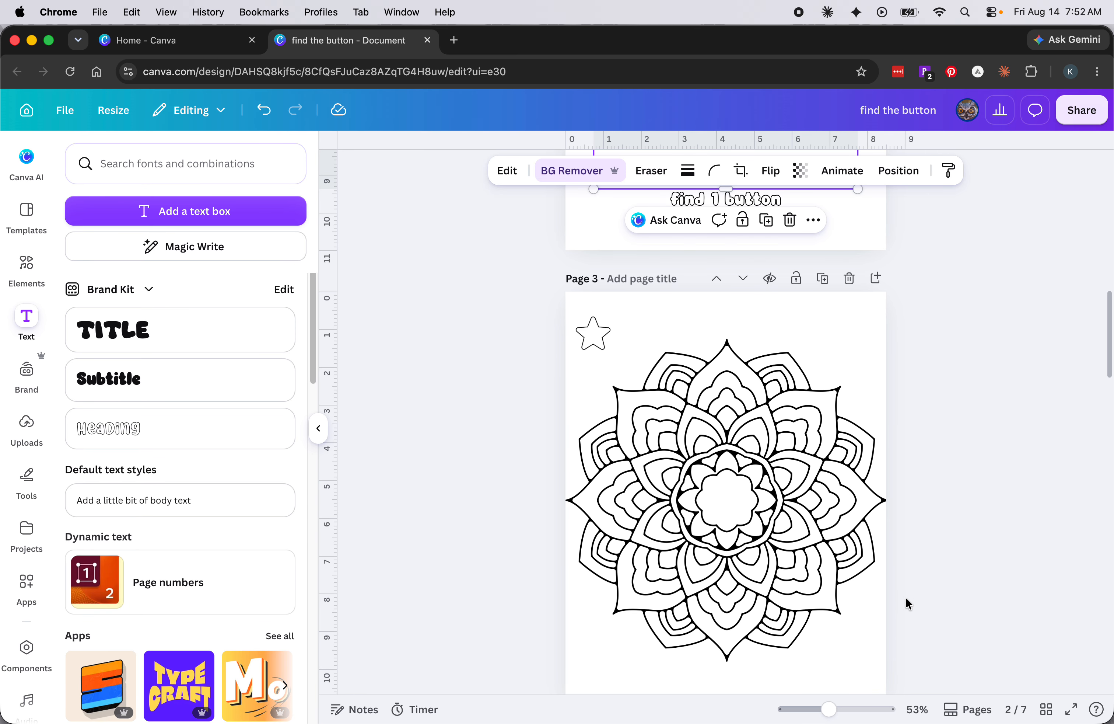
left_click(861, 614)
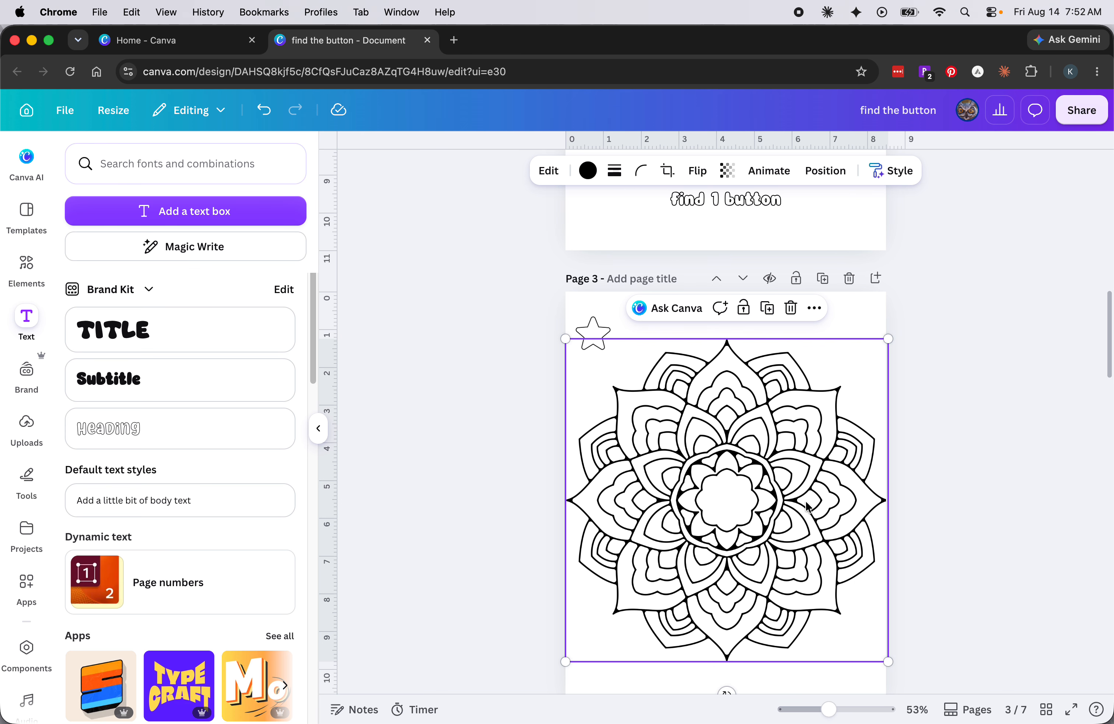
key("Delete")
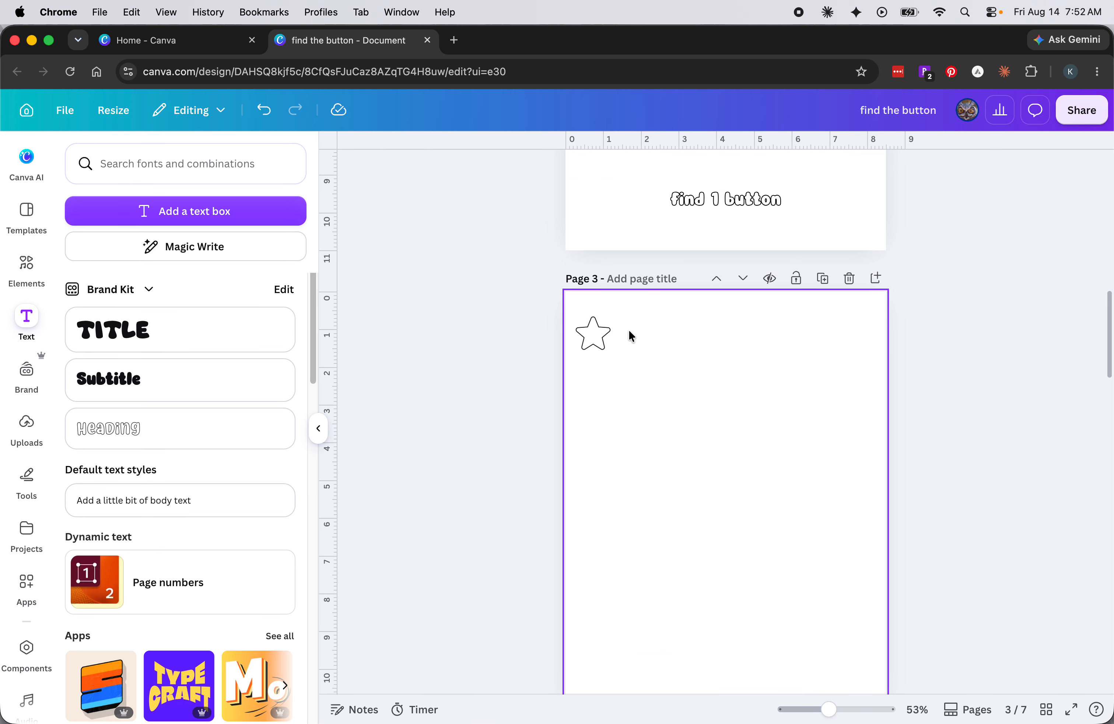
left_click(610, 344)
key("Delete")
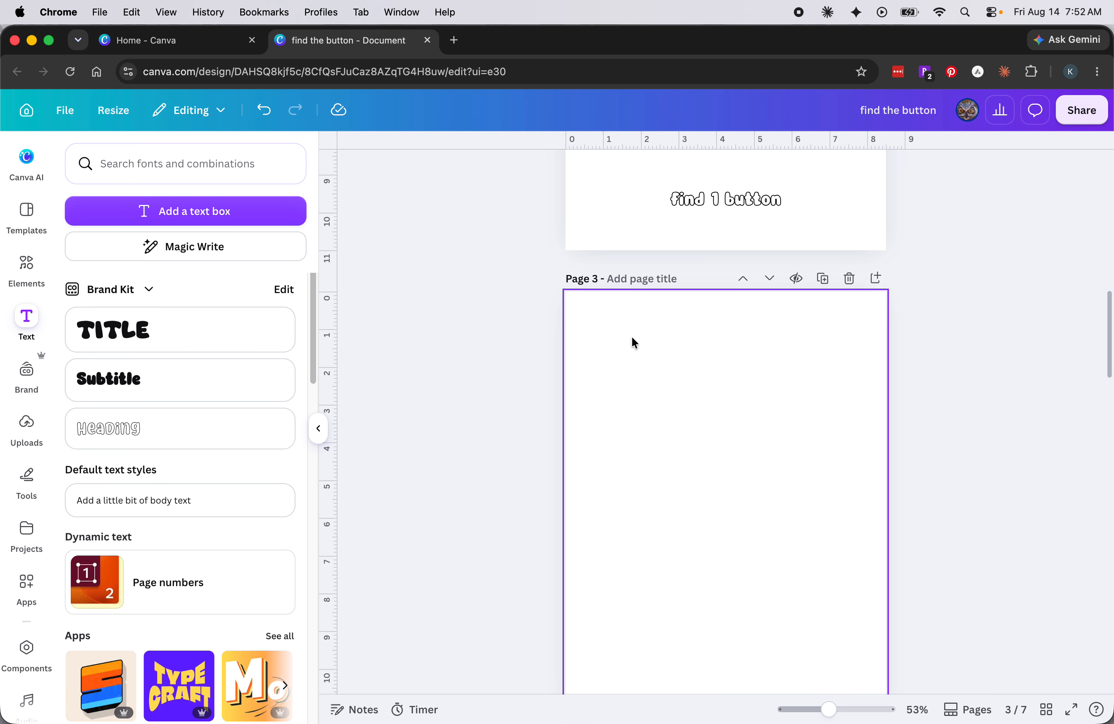
Step: Search the elements for "mandalas" with the blank page 3 selected and list all matching graphics
left_click(693, 400)
scroll(719, 463, "down", 5)
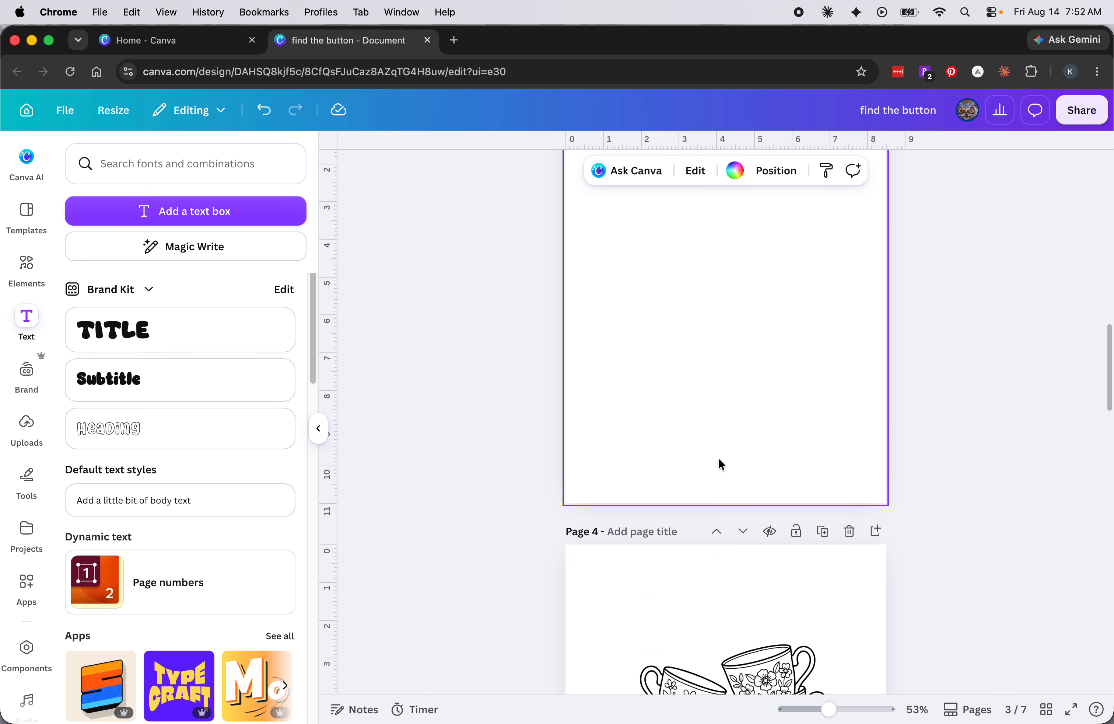
scroll(719, 459, "up", 3)
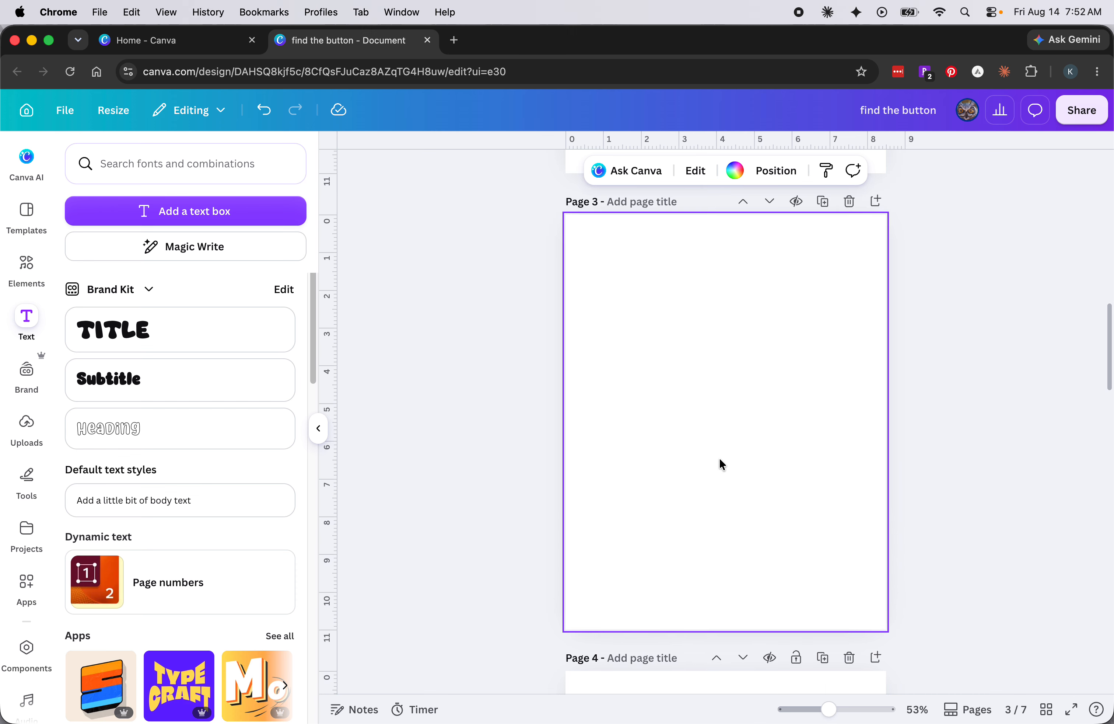
left_click(26, 265)
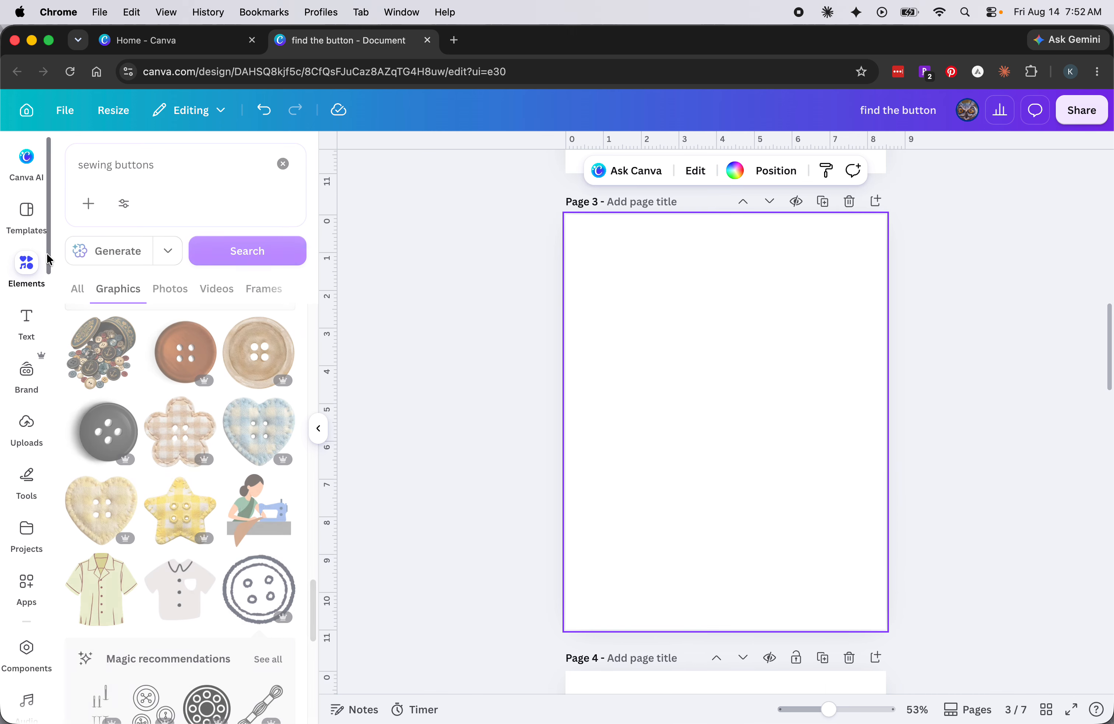
left_click(282, 164)
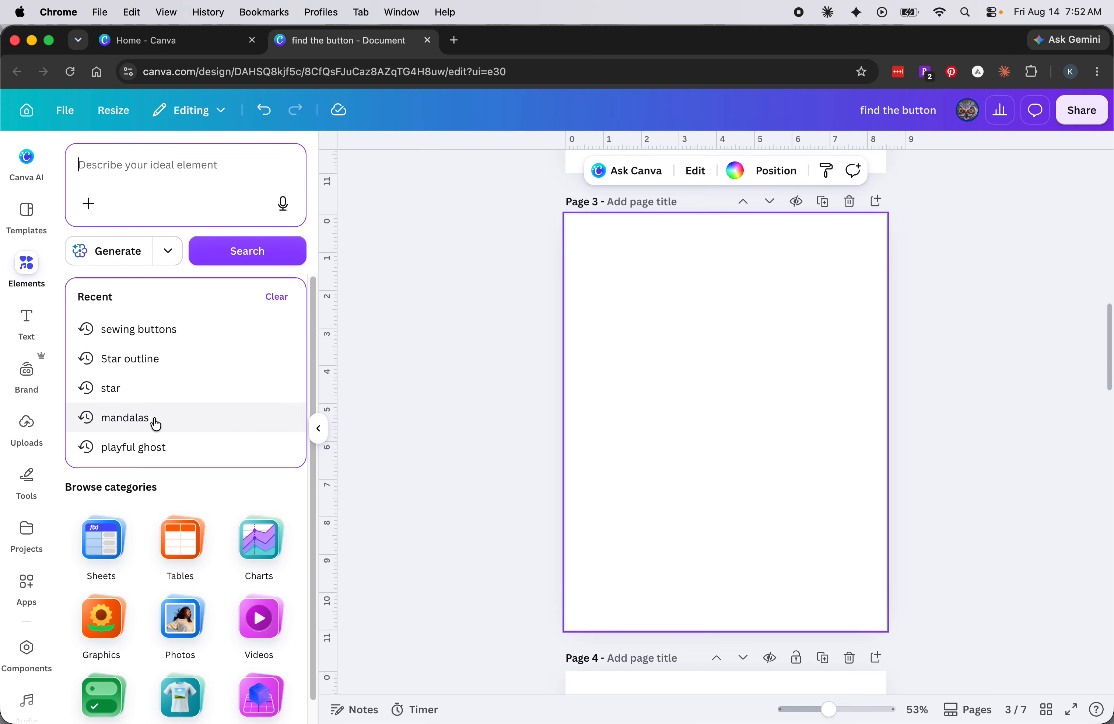
left_click(136, 426)
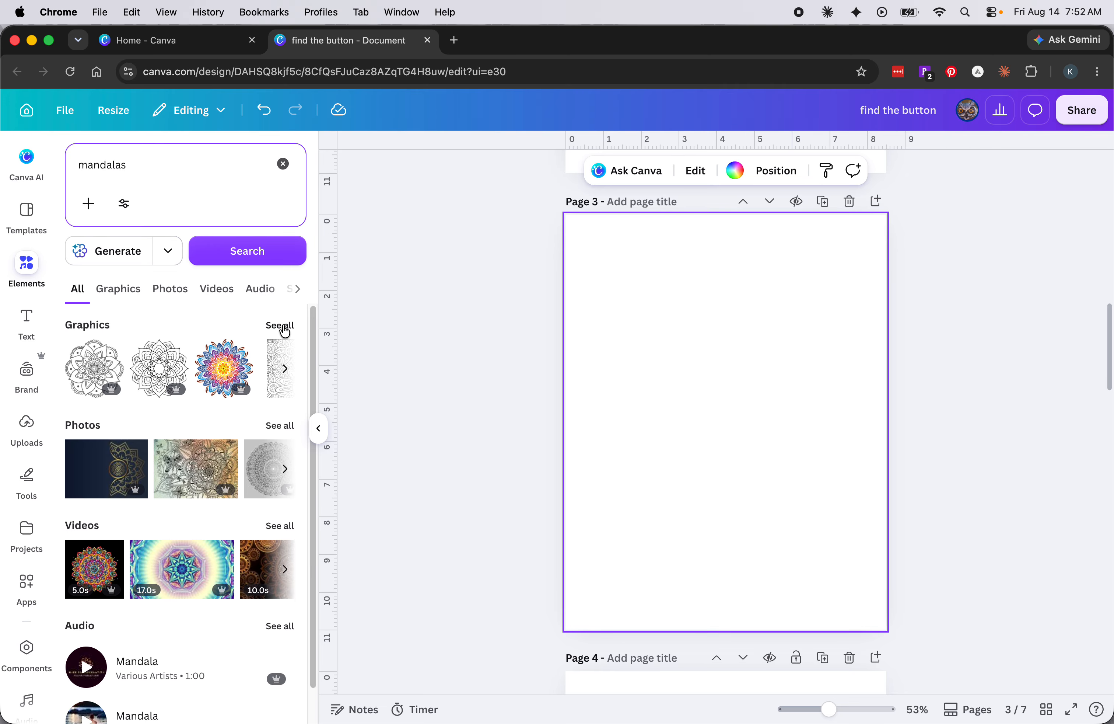
left_click(284, 327)
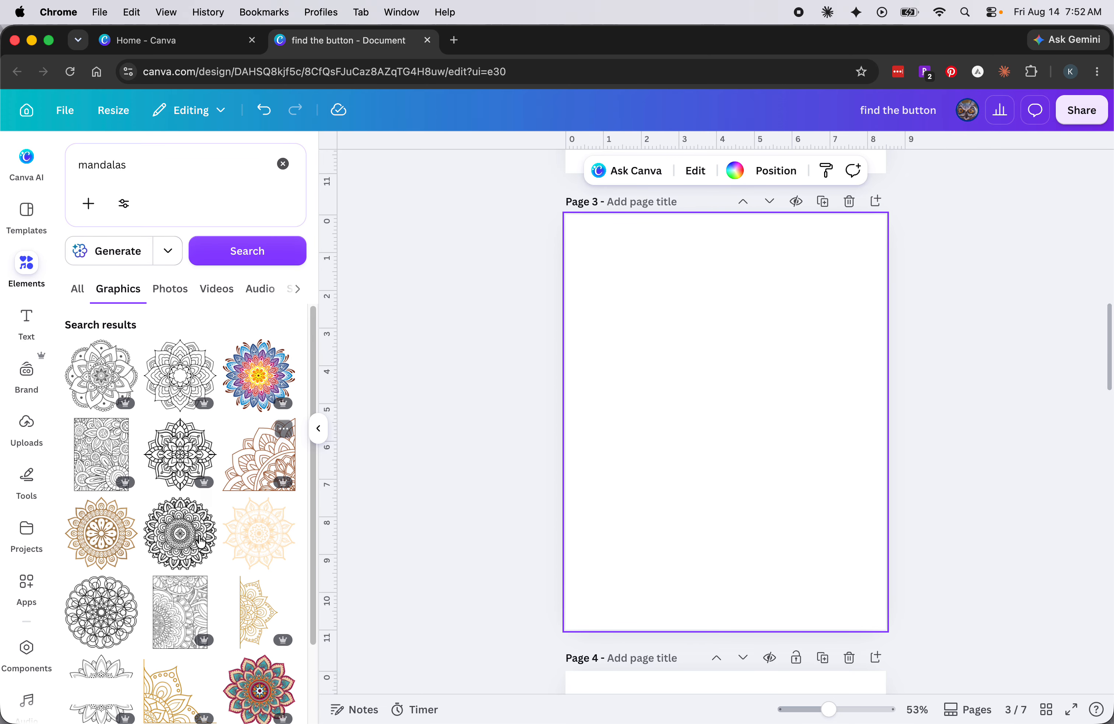
Step: Add the black outline flower mandala with small circles between its petals to page 3
scroll(161, 616, "down", 5)
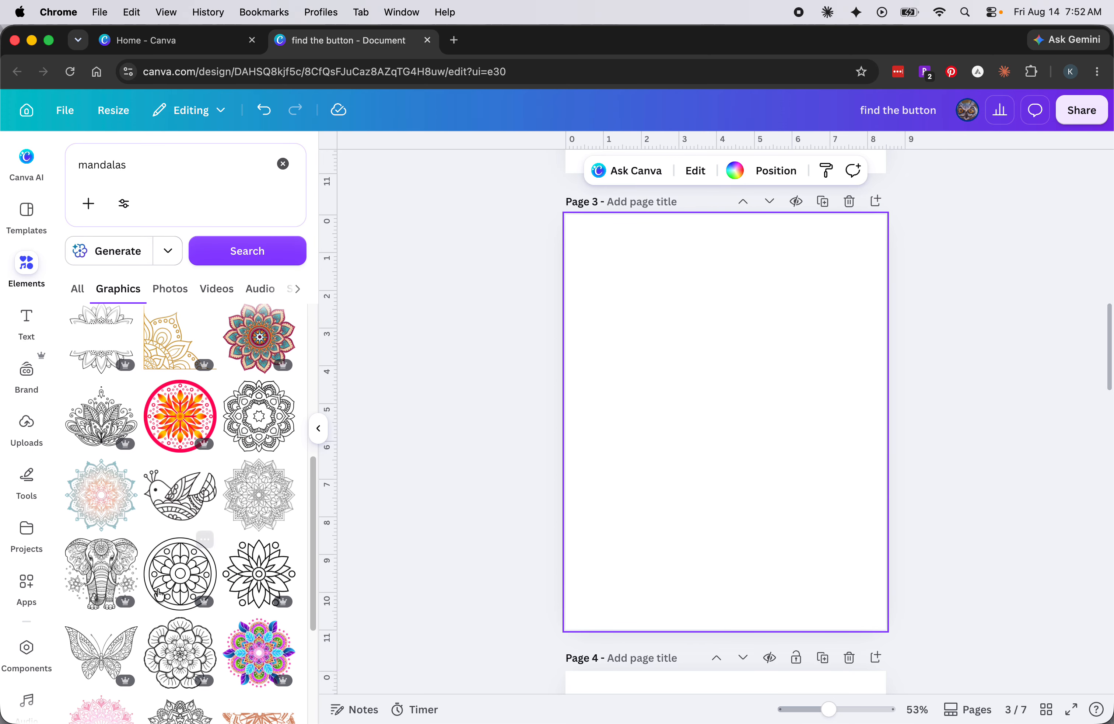
scroll(148, 630, "down", 1)
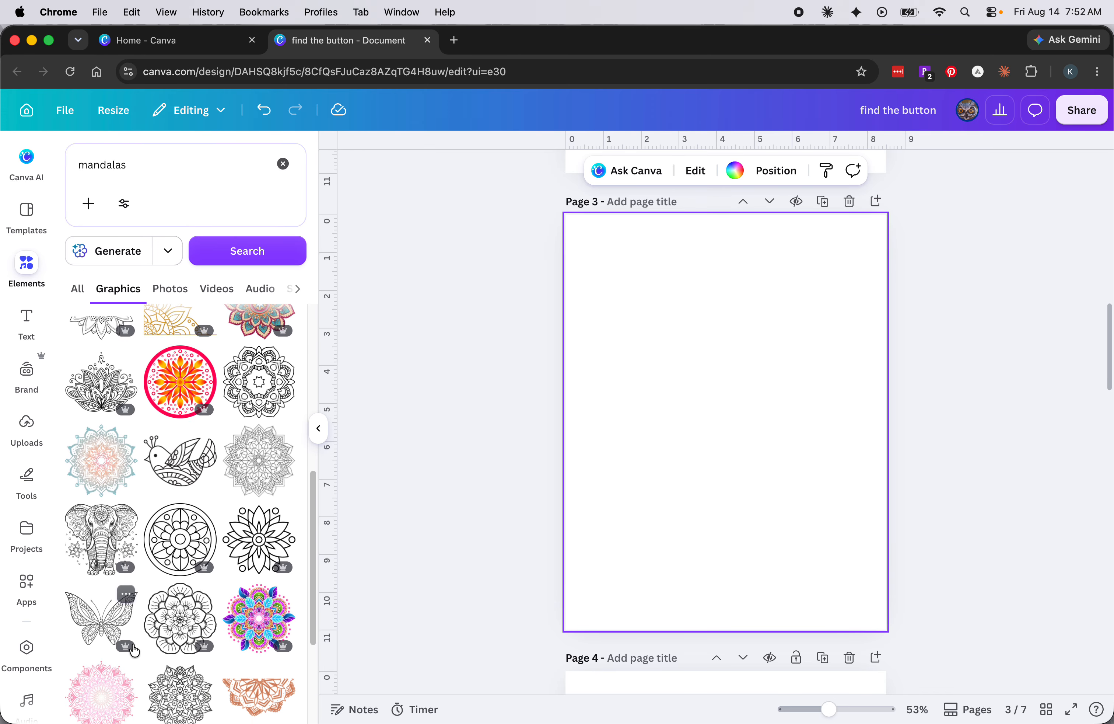
left_click(261, 513)
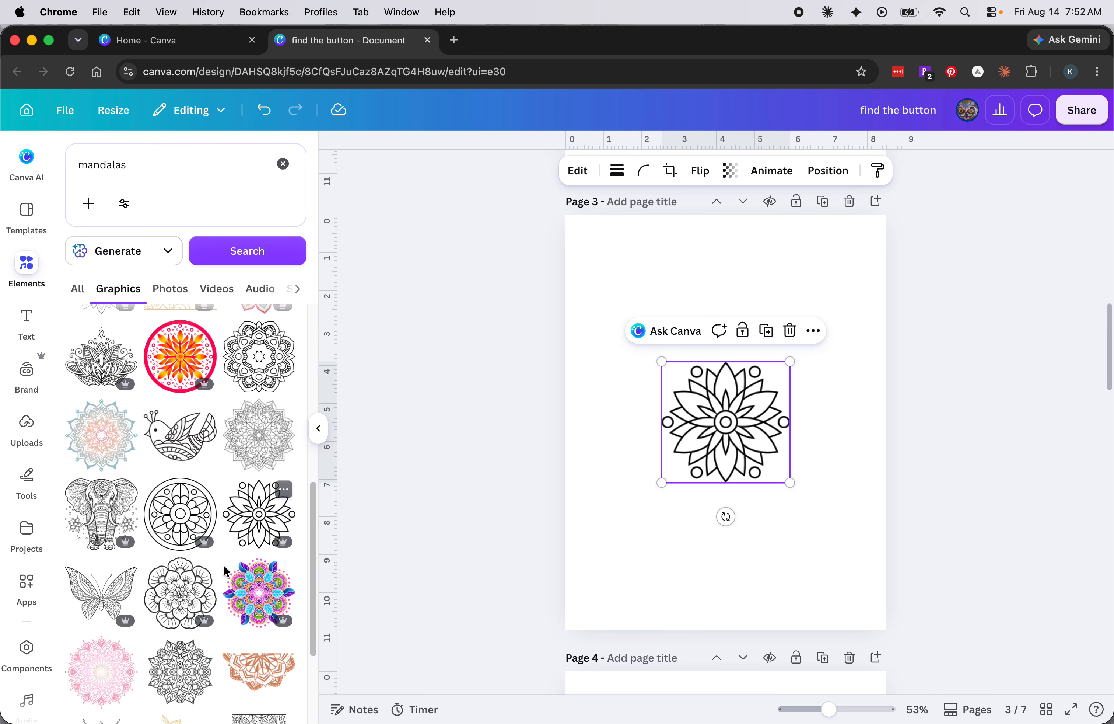
Step: Enlarge the flower mandala and arrange three copies on page 3: upper left, right of centre and lower left, with the left ones overhanging the edge
left_click_drag(661, 482, 797, 380)
right_click(625, 318)
left_click(676, 404)
right_click(798, 390)
left_click(815, 409)
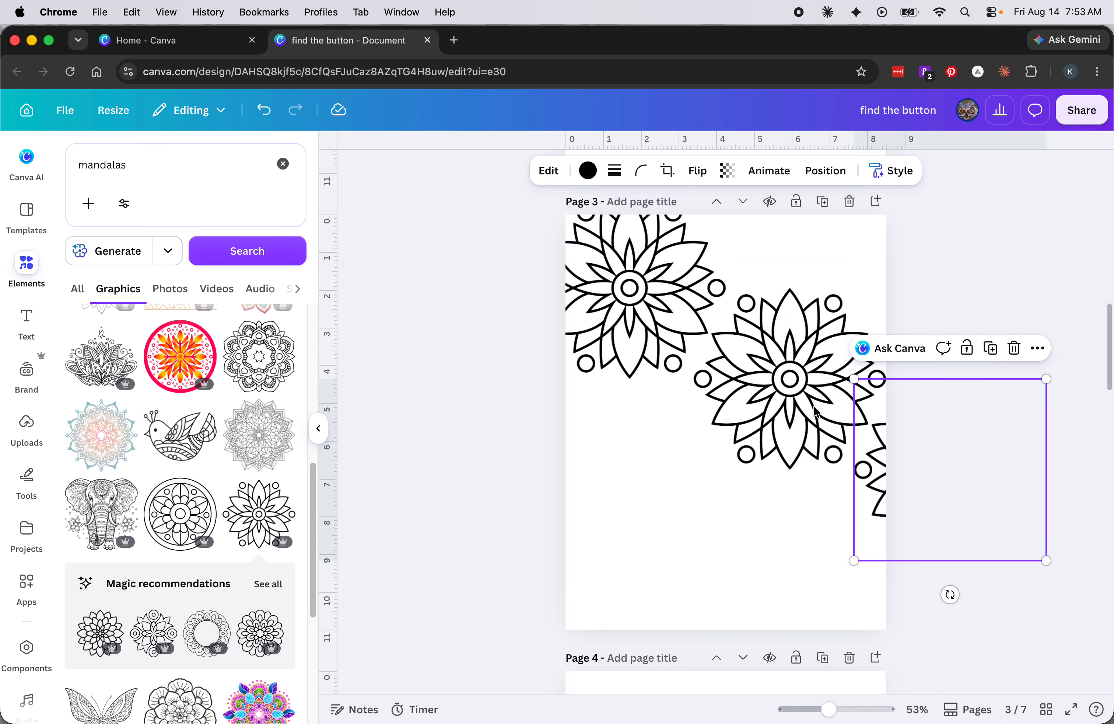
left_click_drag(873, 504, 556, 578)
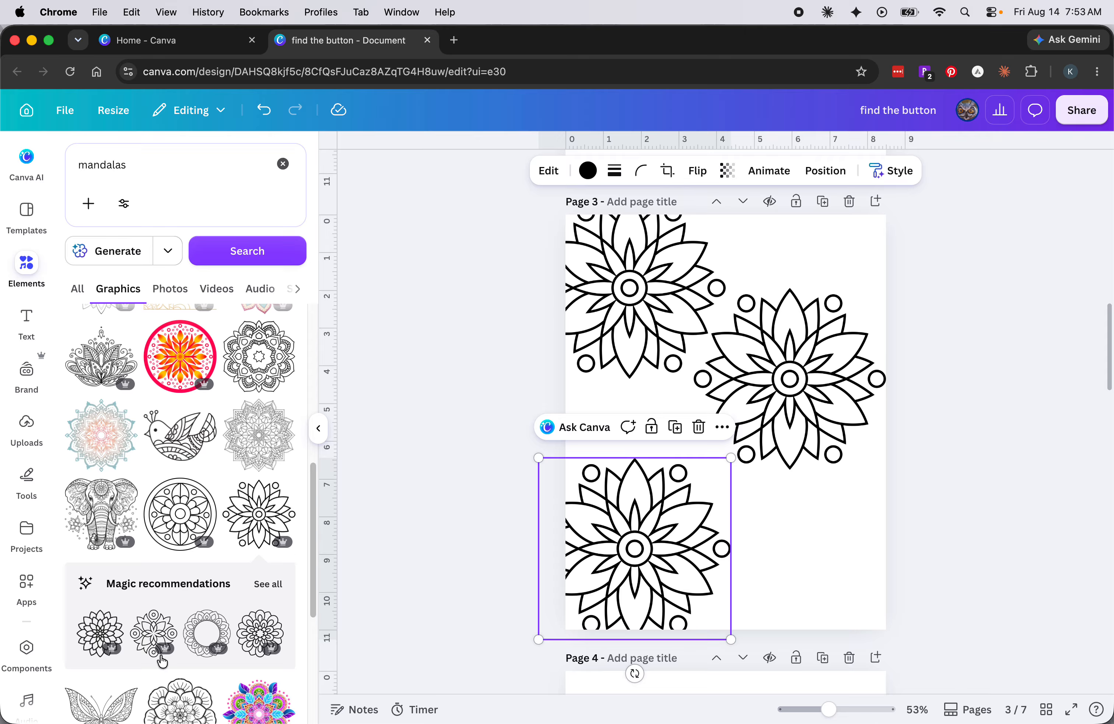
Step: Add the thin-lined flower mandala with pointed, star-like petals from the mandala graphics to page 3
scroll(200, 534, "up", 4)
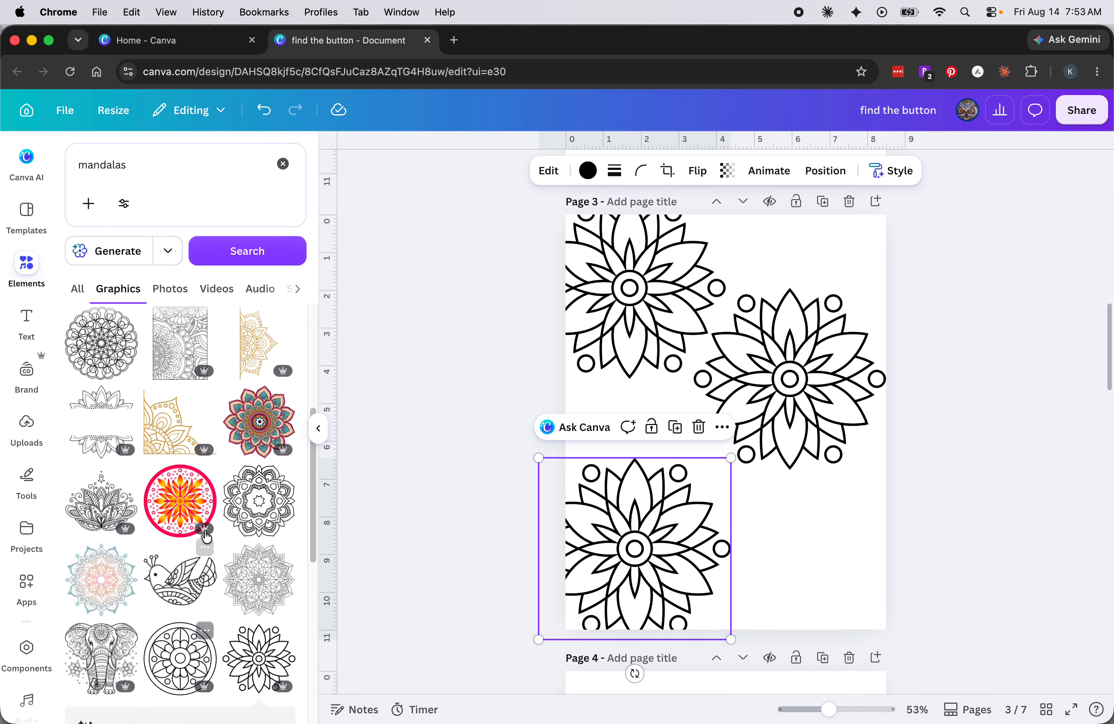
scroll(118, 545, "up", 4)
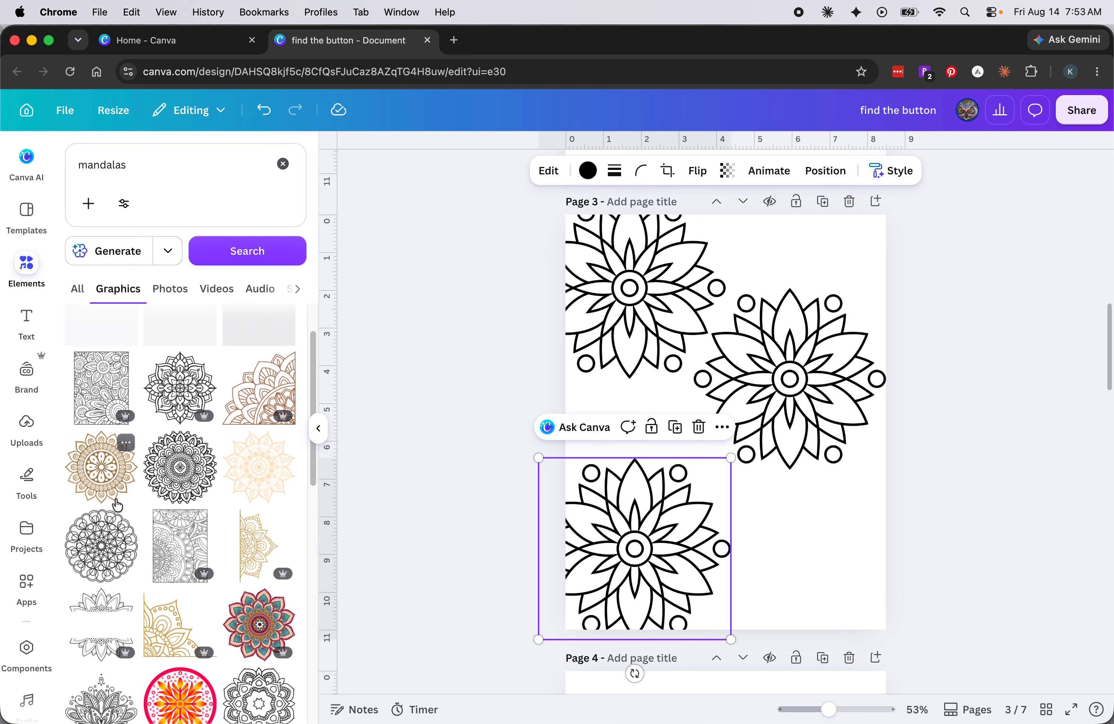
scroll(174, 522, "up", 2)
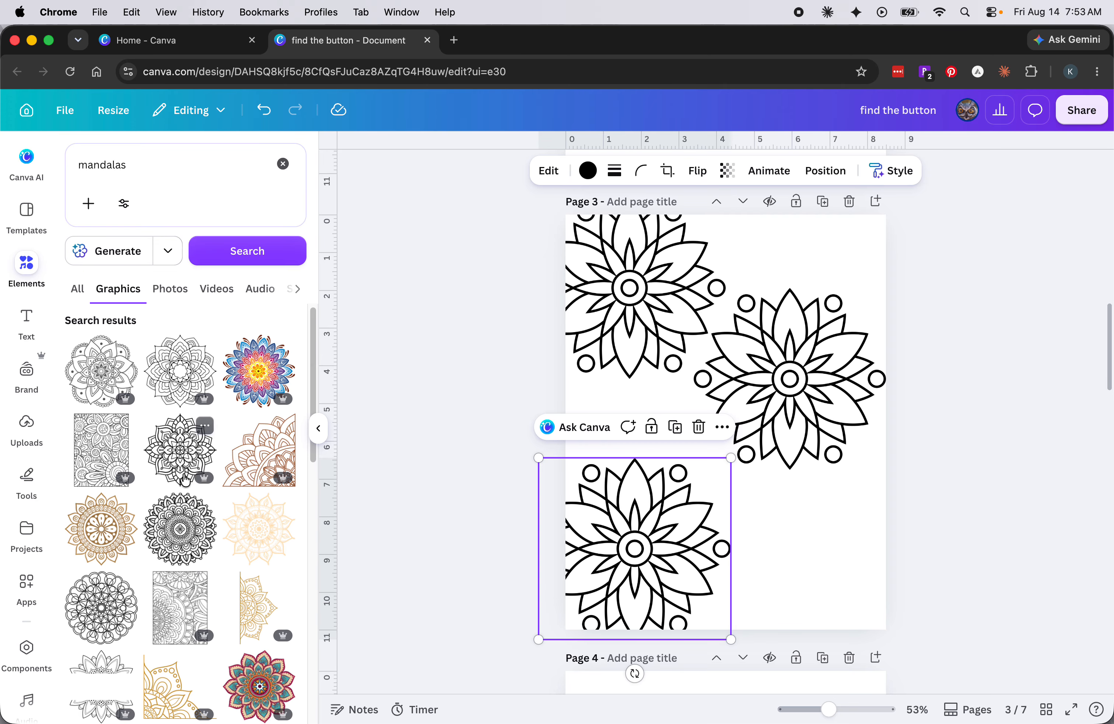
scroll(130, 597, "down", 10)
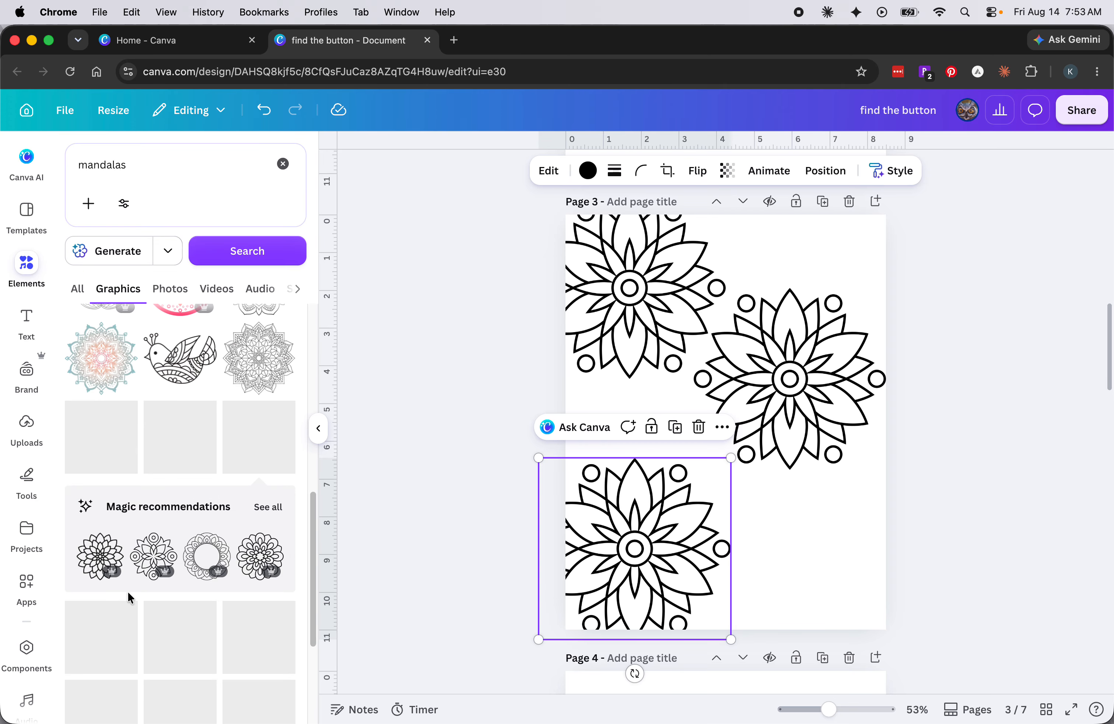
scroll(129, 597, "down", 10)
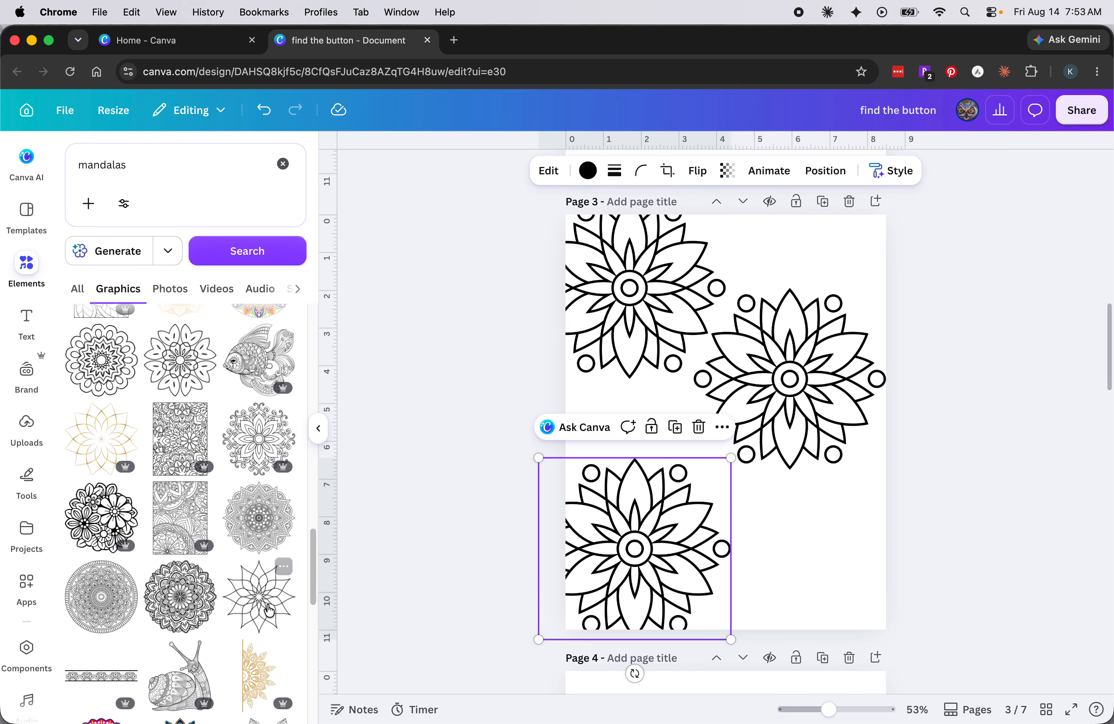
left_click(268, 609)
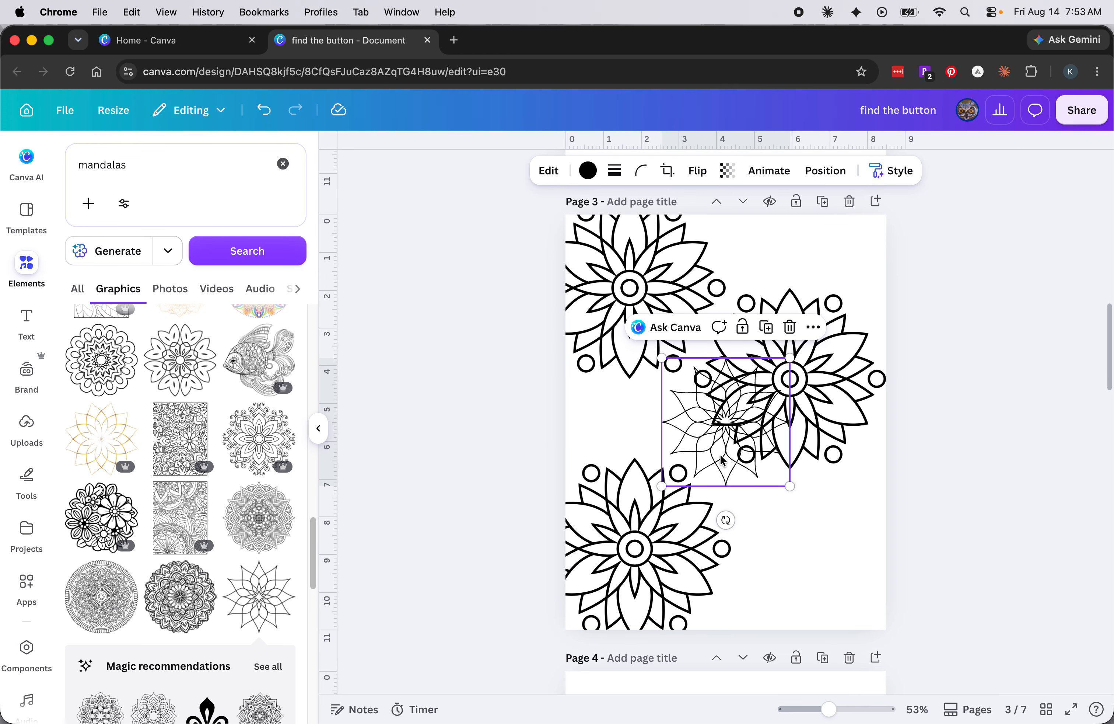
Step: Enlarge the star-petalled mandala in page 3's lower right, overhanging the edge, and place a duplicate at the middle left between the two flower mandalas
left_click_drag(723, 459, 818, 597)
left_click_drag(760, 498, 828, 565)
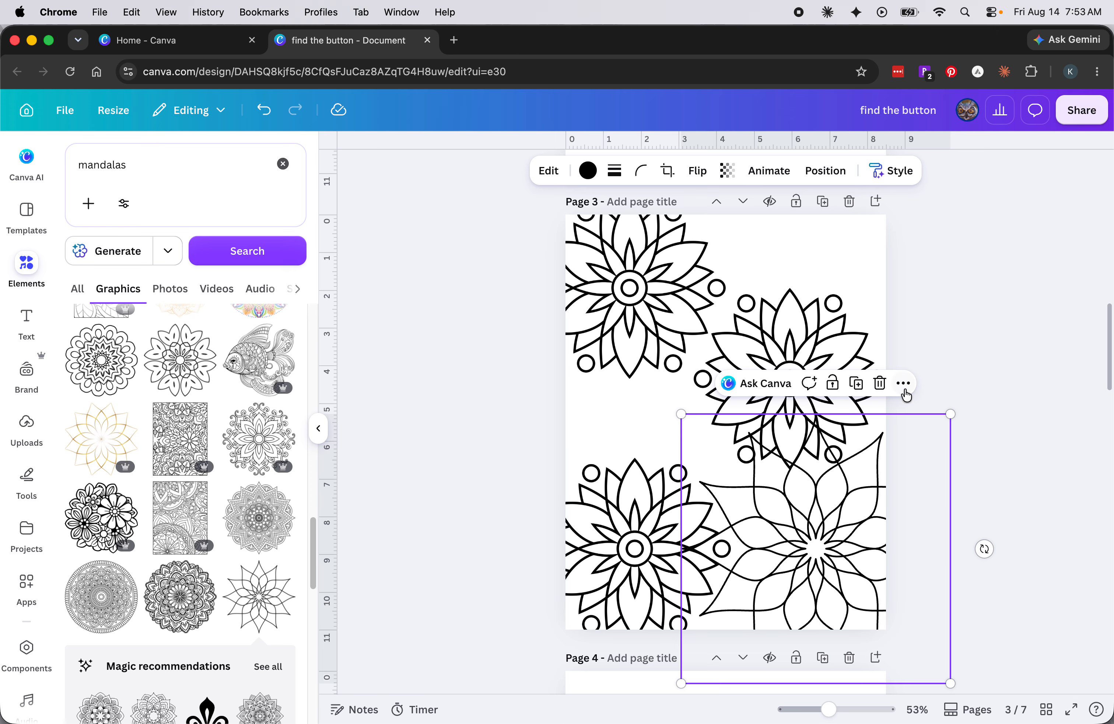
right_click(837, 531)
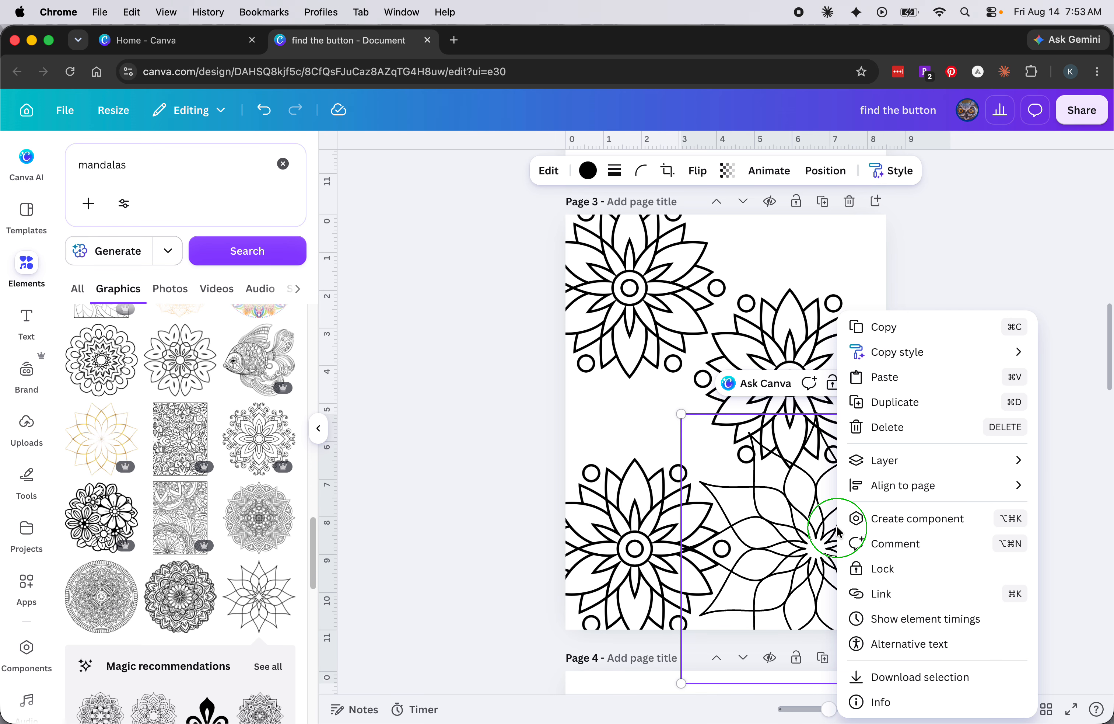
left_click(911, 398)
left_click_drag(793, 594, 614, 451)
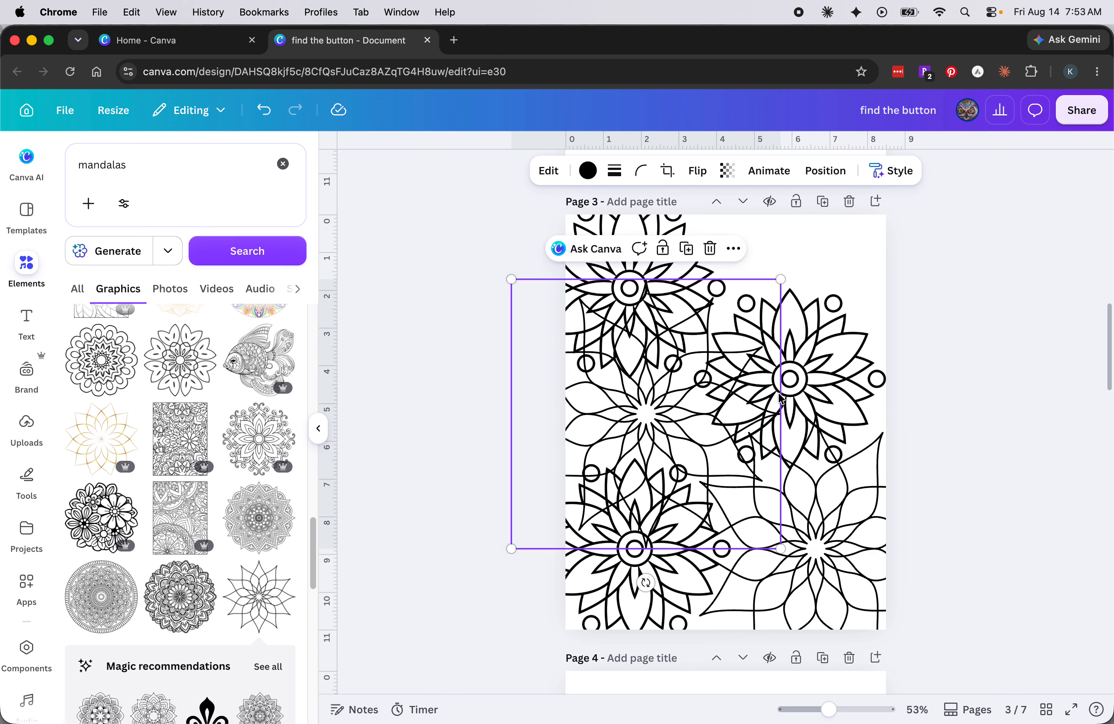
Step: Add a third, slightly smaller copy of the star-petalled mandala in page 3's upper right, overhanging the top and right edges
left_click(832, 401)
right_click(832, 401)
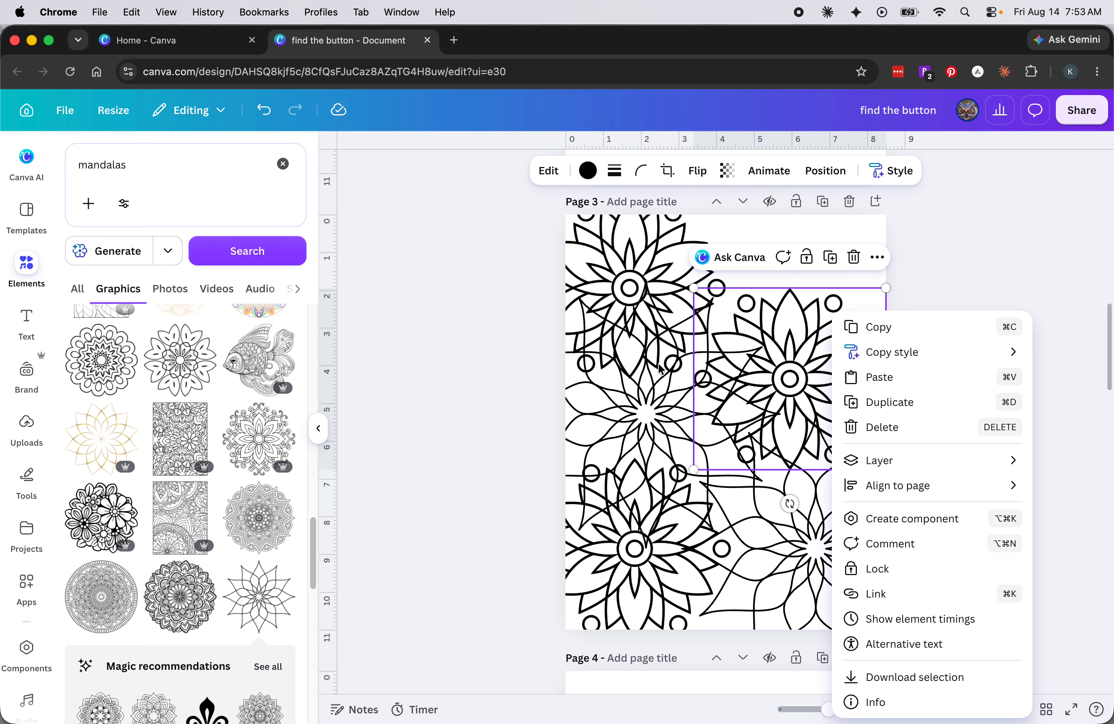
left_click(632, 387)
left_click(616, 399)
right_click(617, 400)
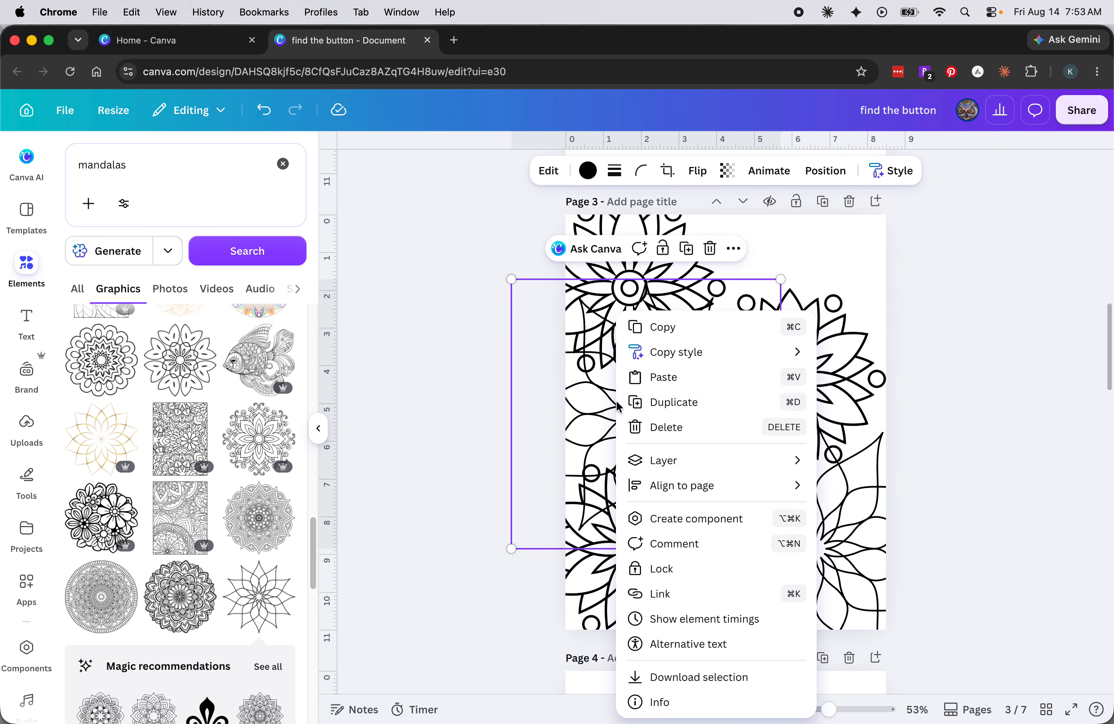
left_click(726, 377)
left_click_drag(648, 423, 796, 309)
left_click_drag(672, 422, 694, 399)
mouse_move(805, 266)
left_mouse_down()
mouse_move(785, 295)
mouse_move(793, 283)
left_mouse_up()
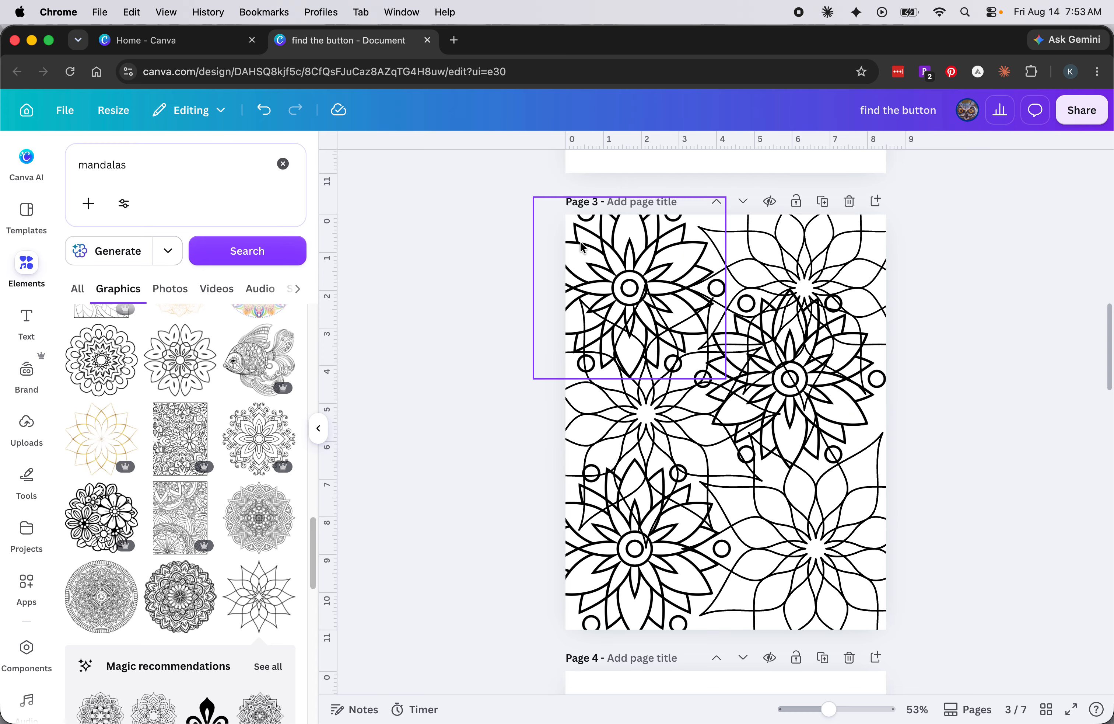
Step: Group all six mandalas on page 3 and ungroup them again
left_click(648, 261)
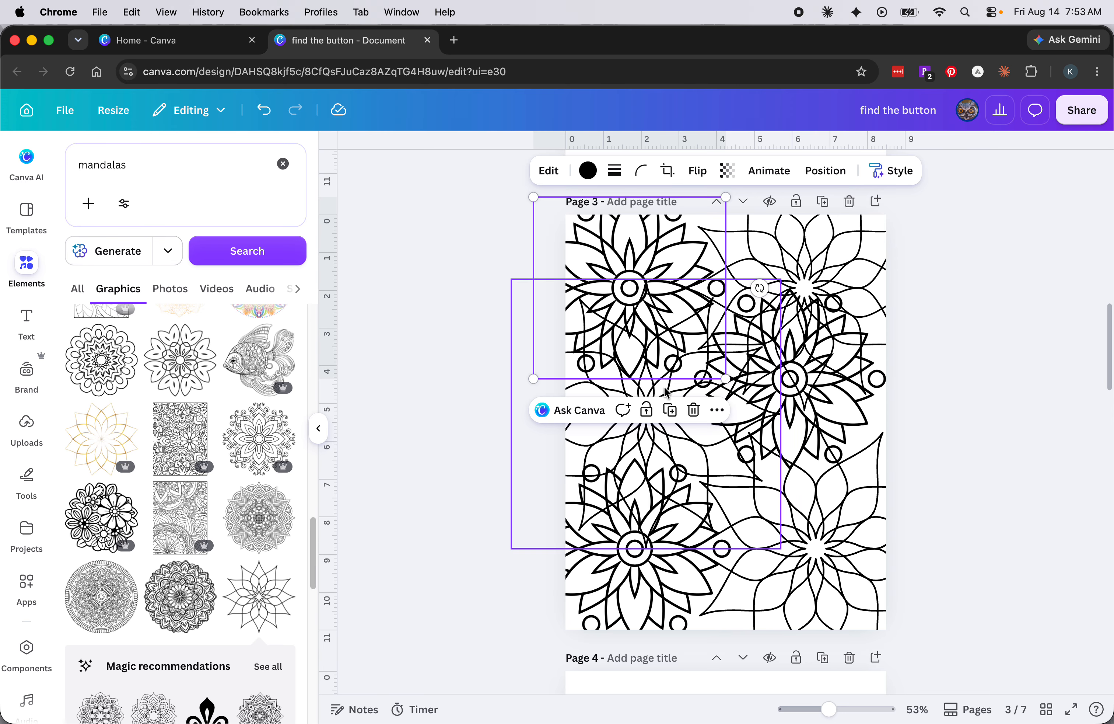
left_click(497, 229)
left_click_drag(515, 190, 941, 638)
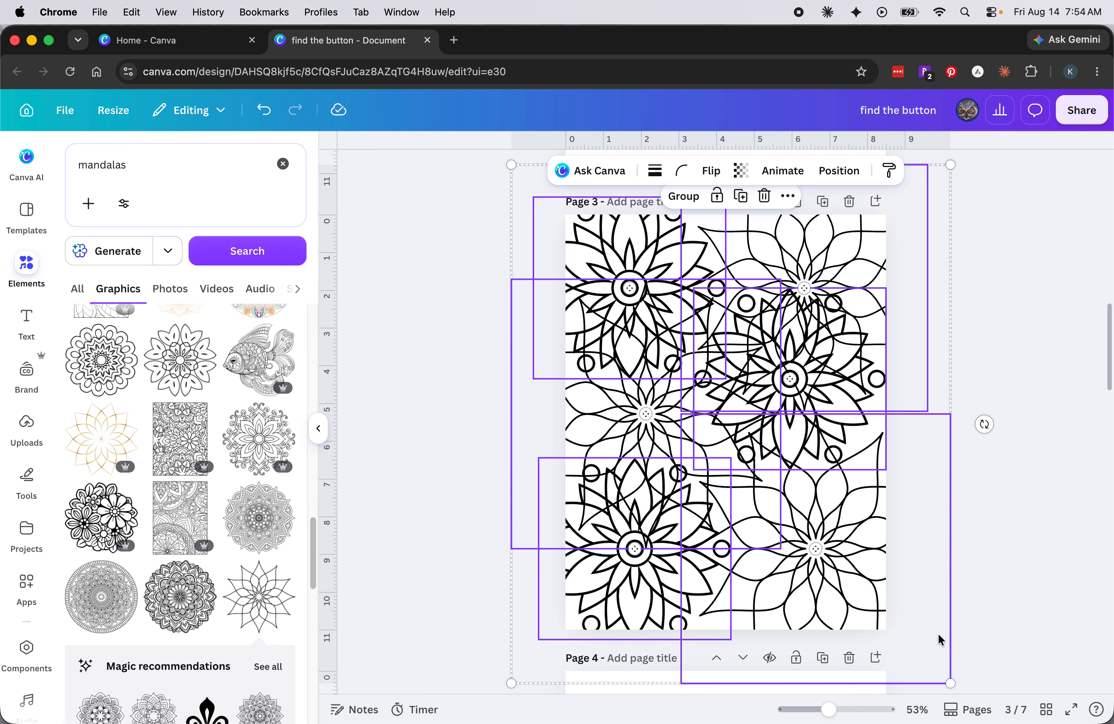
left_click(685, 197)
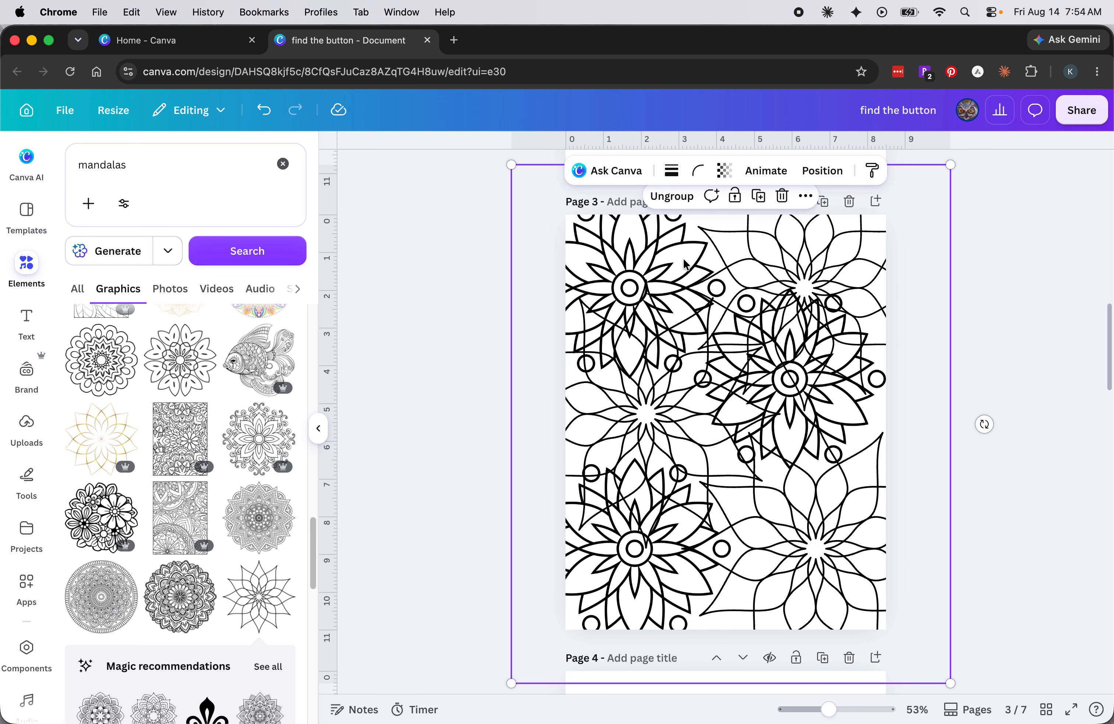
left_click(808, 197)
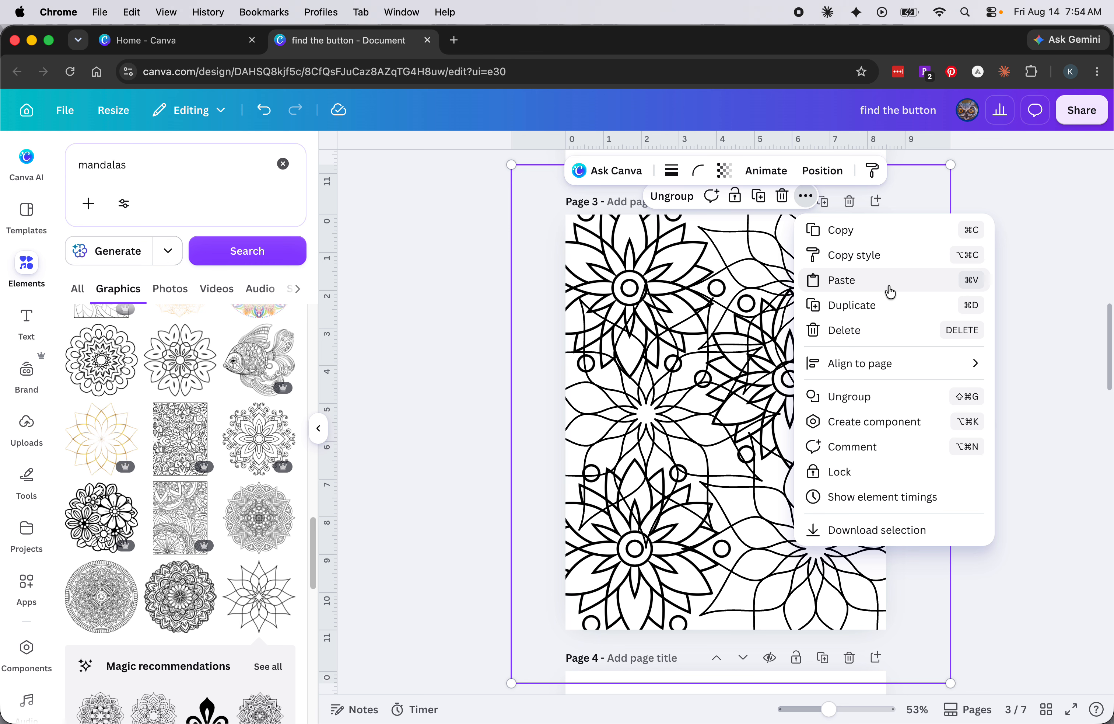
left_click(871, 397)
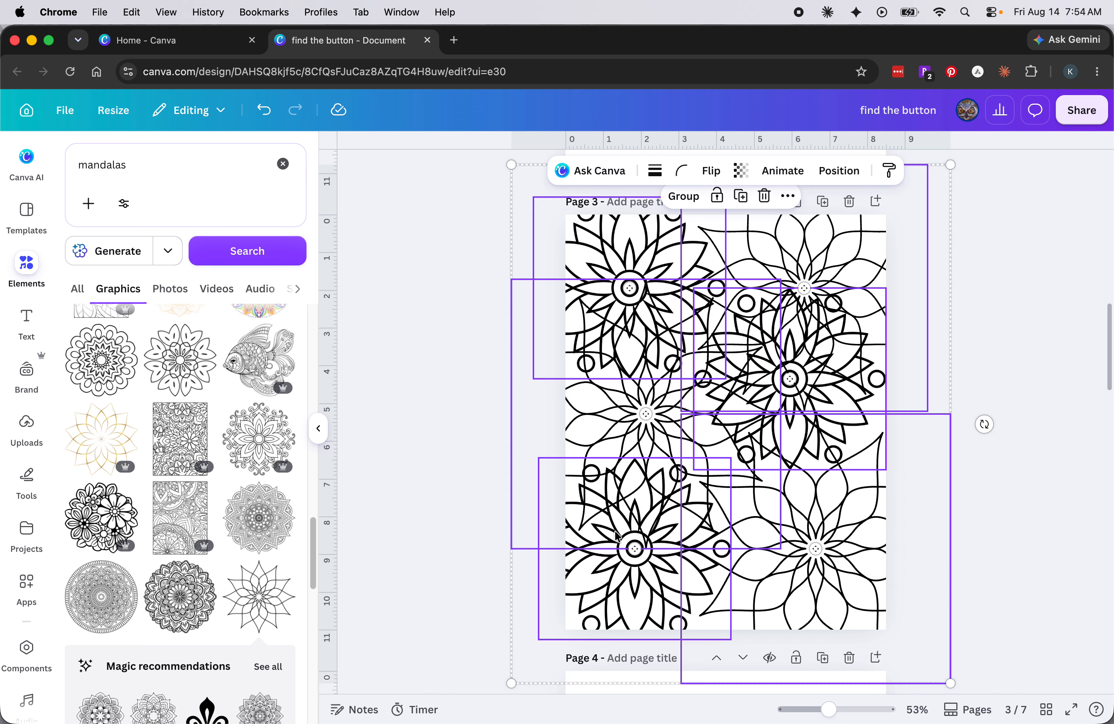
Step: Reorder the layers on page 3 so the star-petalled mandalas sit behind all the flower mandalas with small circles
left_click(662, 350)
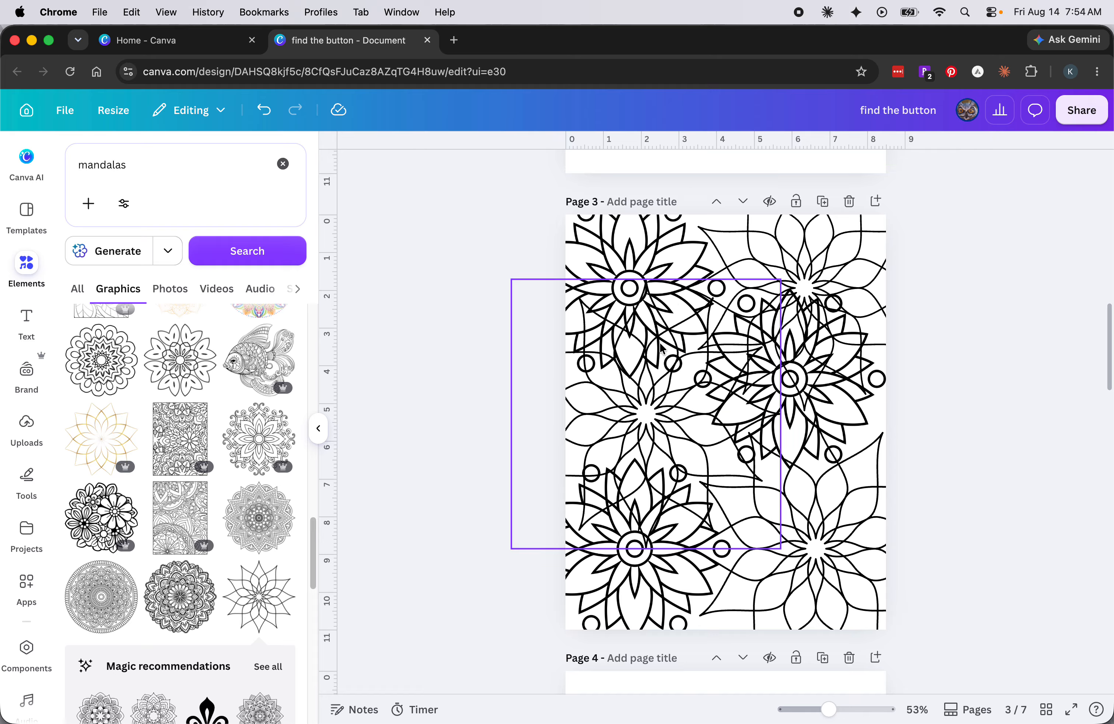
left_click(733, 248)
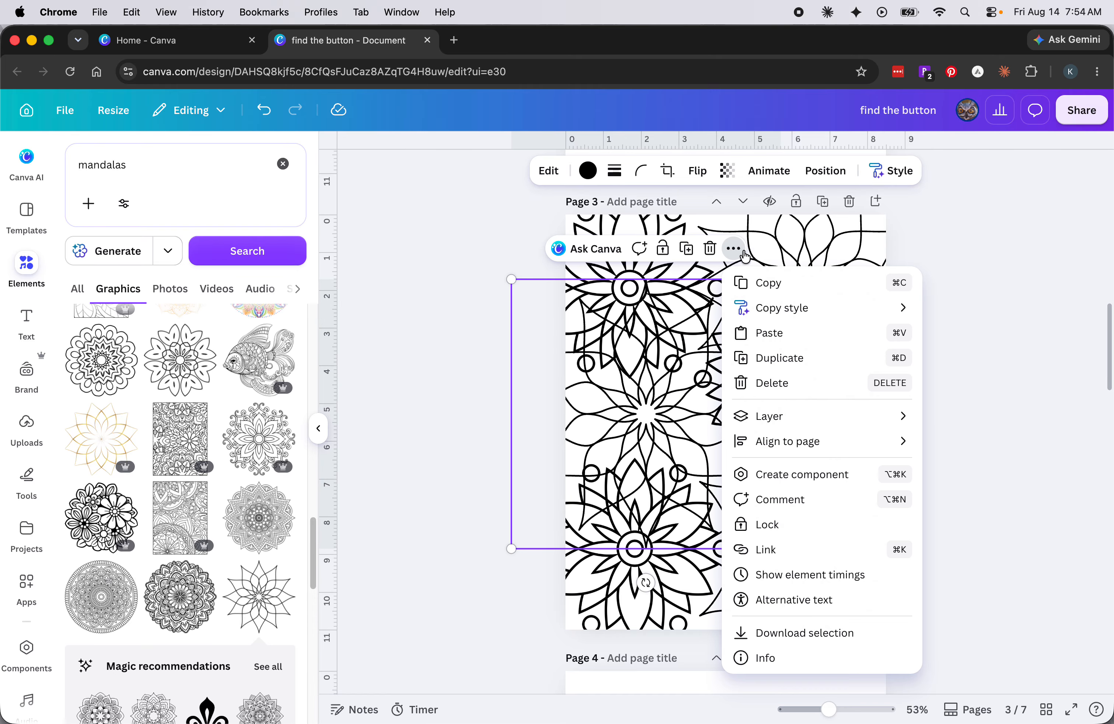
mouse_move(824, 416)
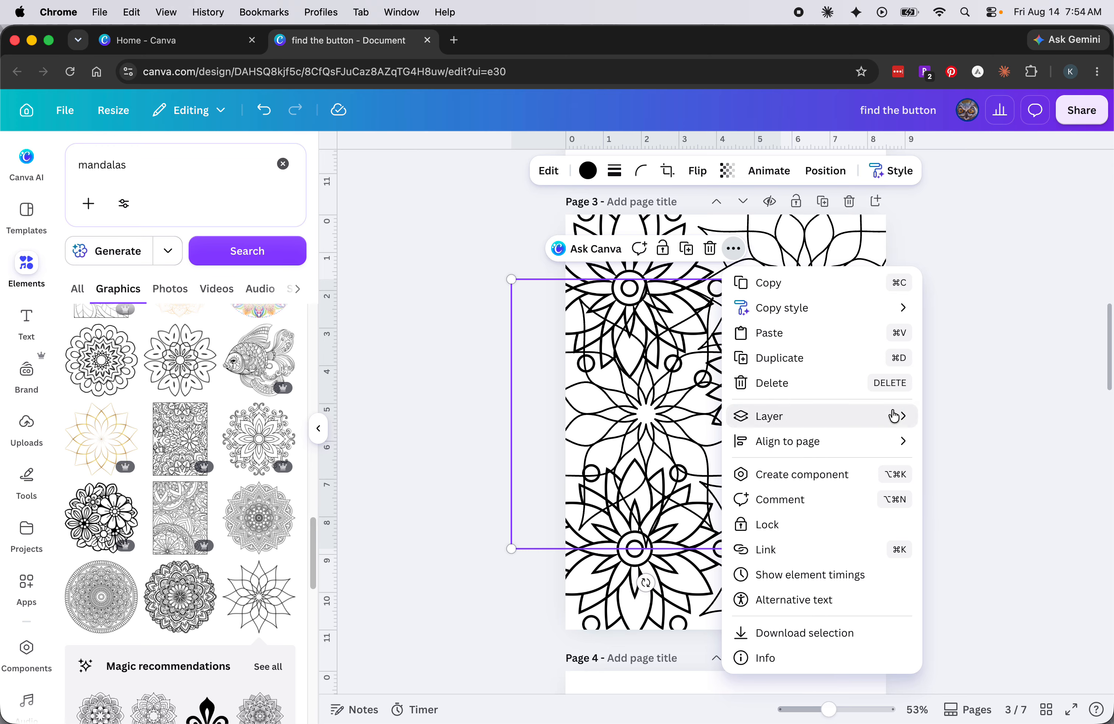
left_click(964, 526)
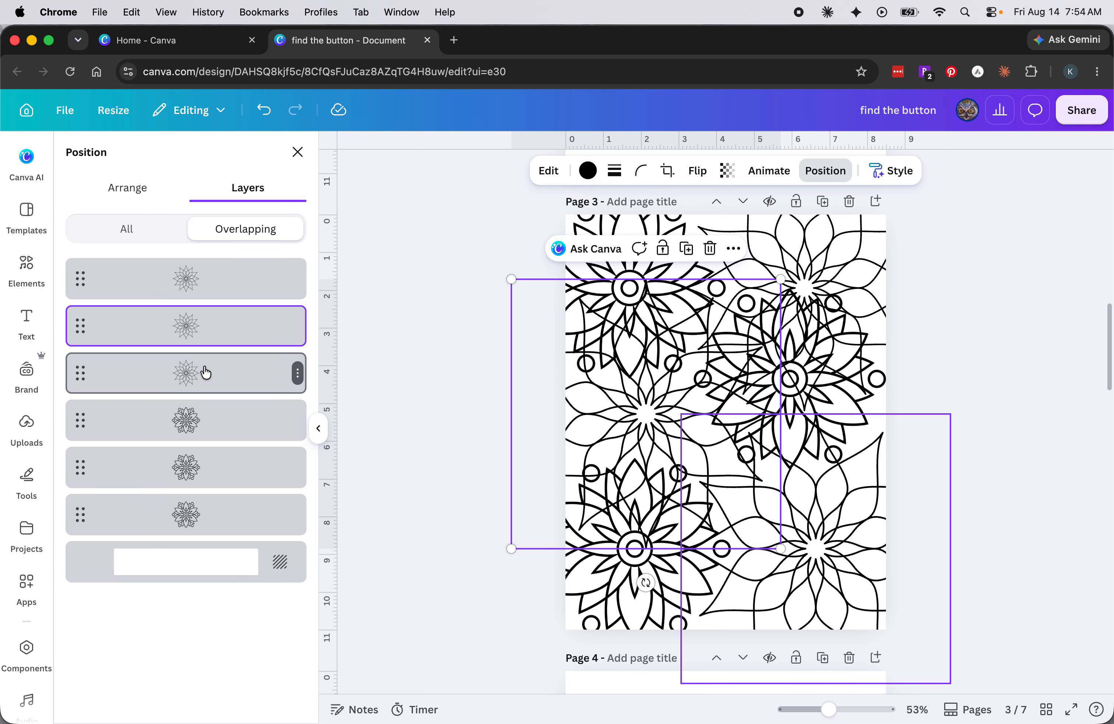
left_click_drag(201, 371, 199, 500)
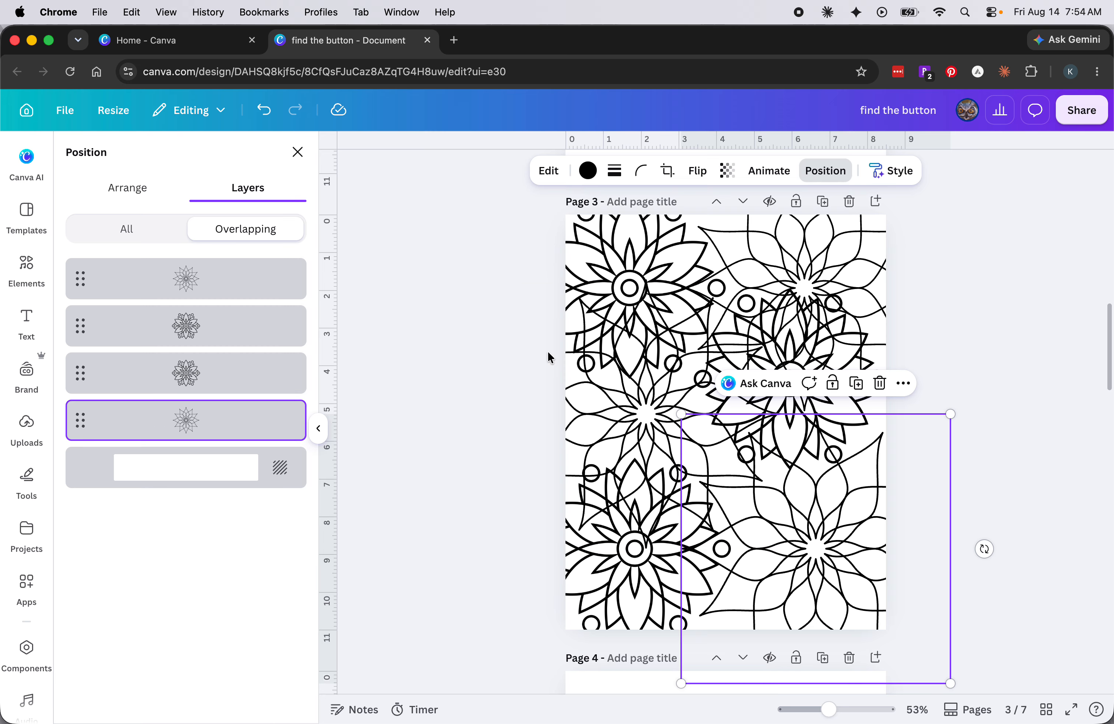
left_click_drag(236, 292, 236, 450)
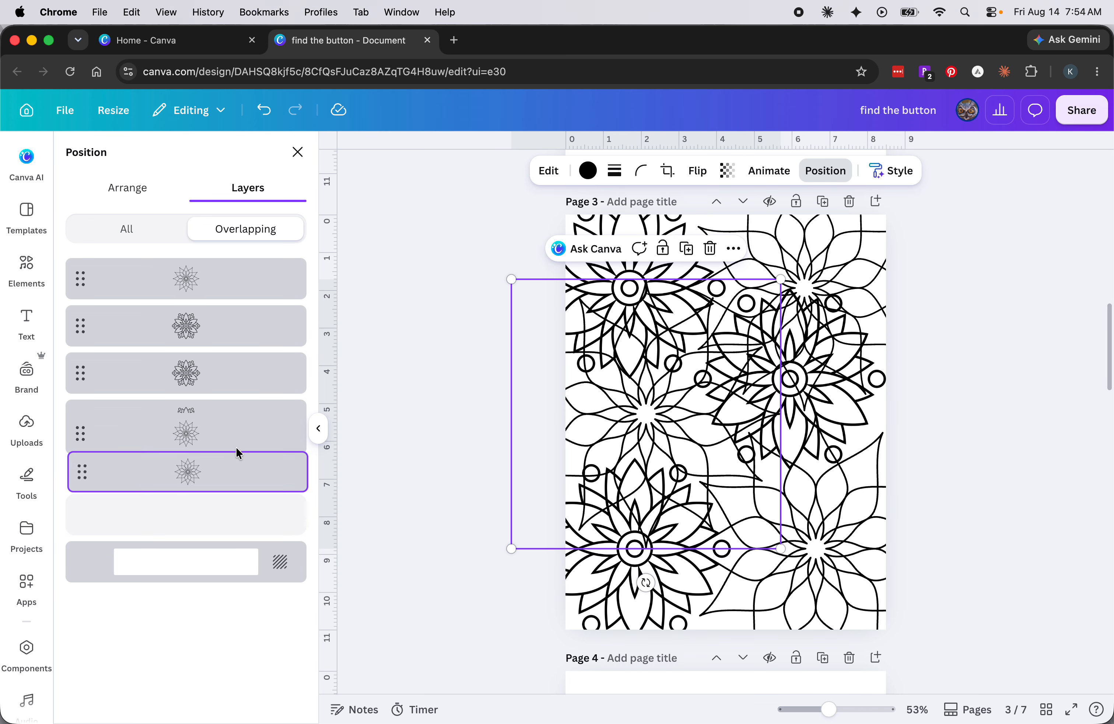
left_click_drag(186, 289, 198, 507)
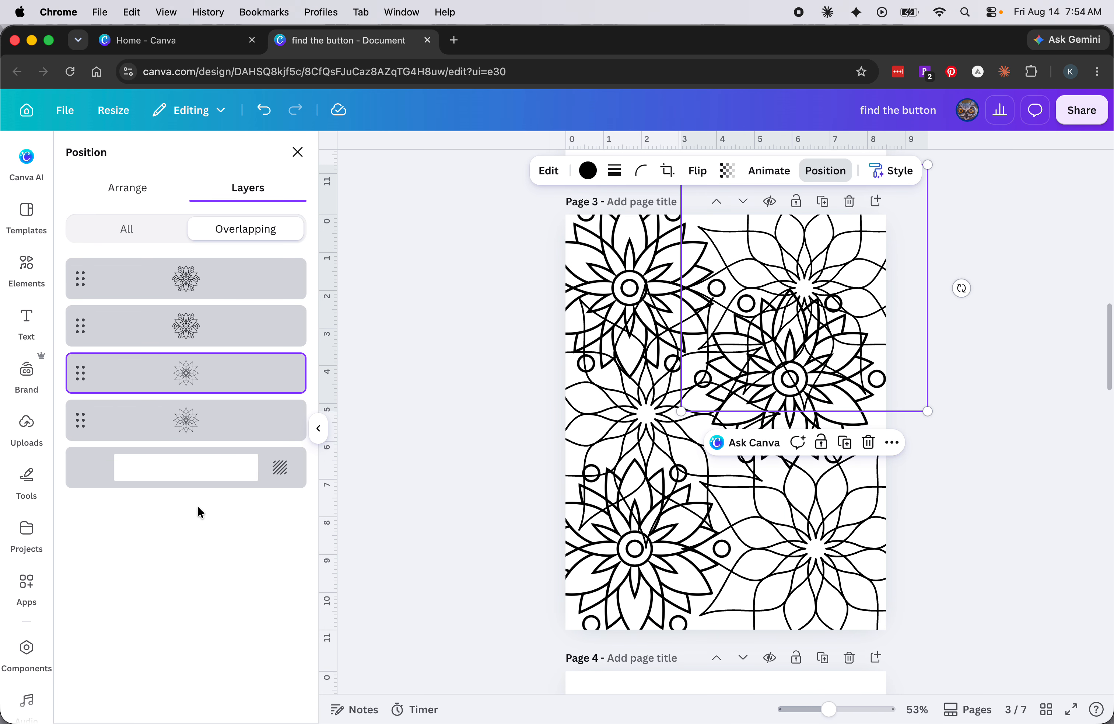
Step: Set the upper-left flower mandala's transparency to 38 and fade the right-of-centre flower mandala to match
left_click(177, 323)
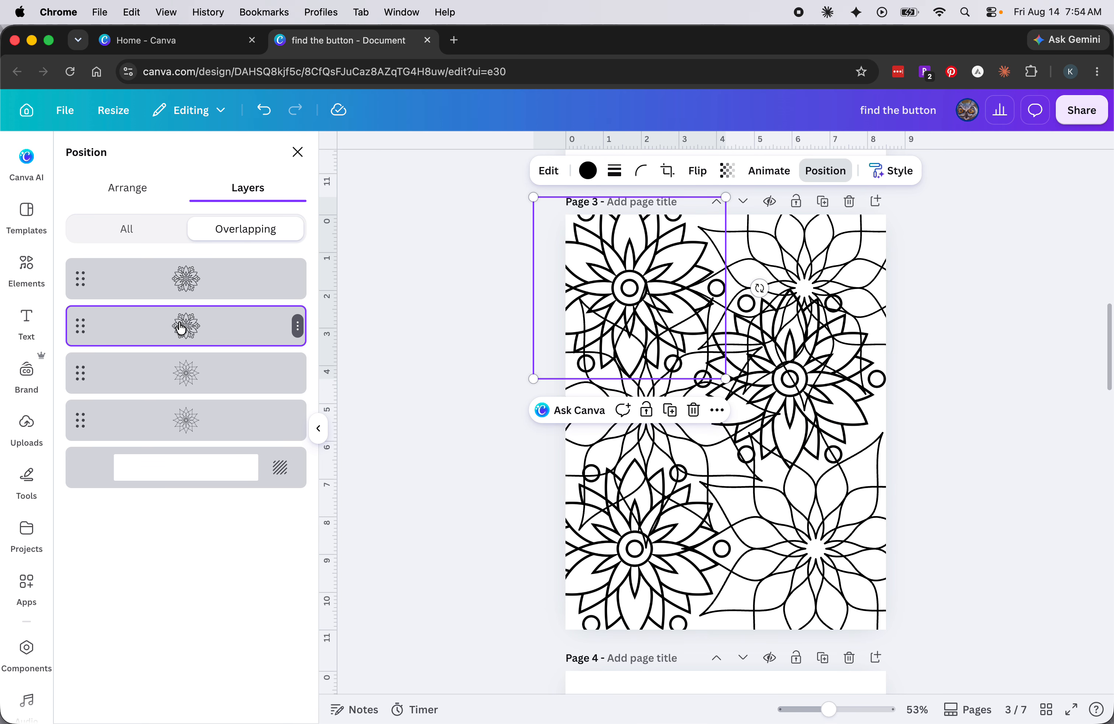
left_click(727, 170)
left_click_drag(763, 230, 694, 230)
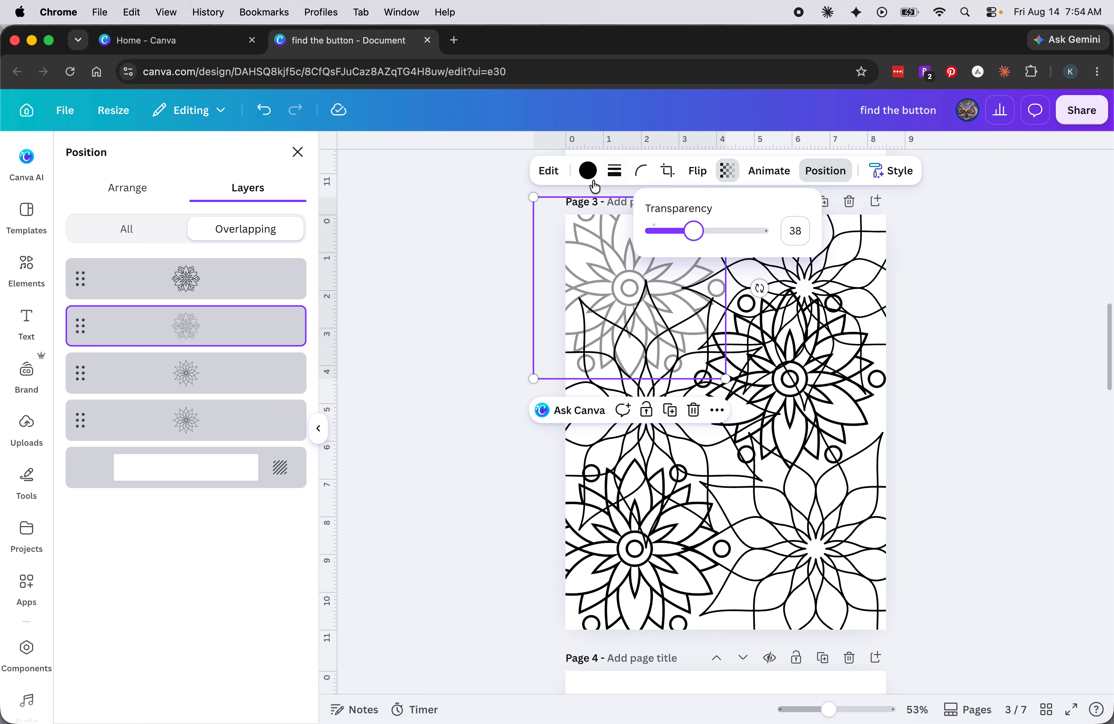
left_click(844, 425)
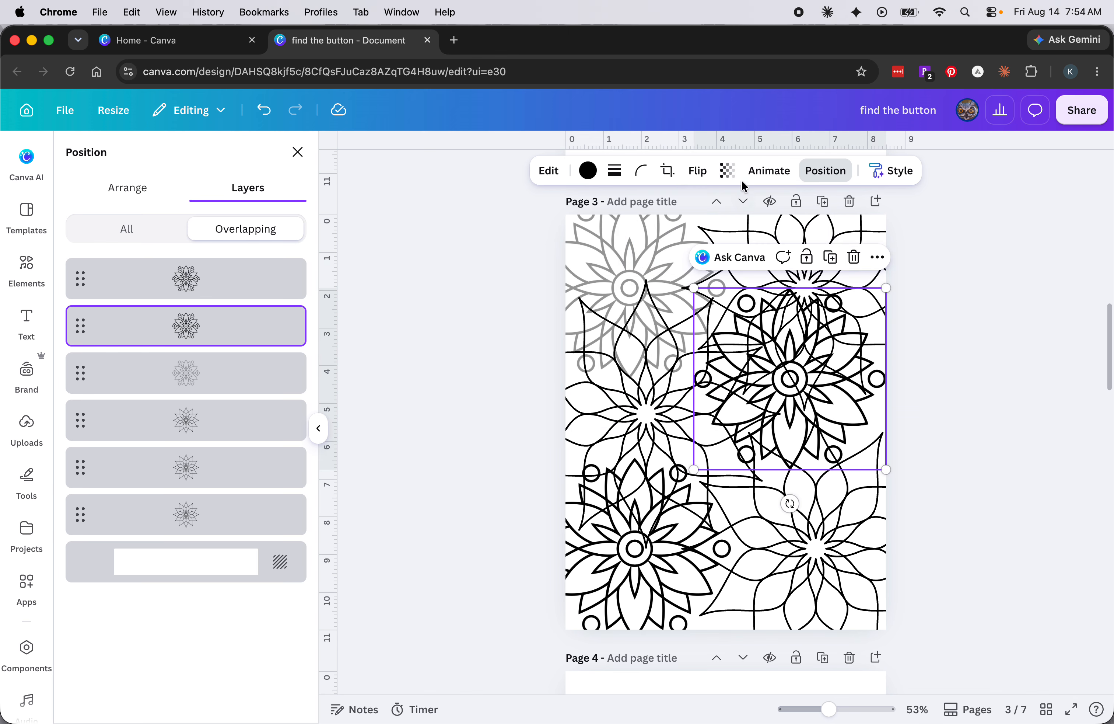
left_click(728, 171)
left_click_drag(759, 229, 693, 231)
Step: Nudge the two lower mandalas slightly down and right, and shrink and reposition the star-petalled mandala at the middle left
left_click(757, 547)
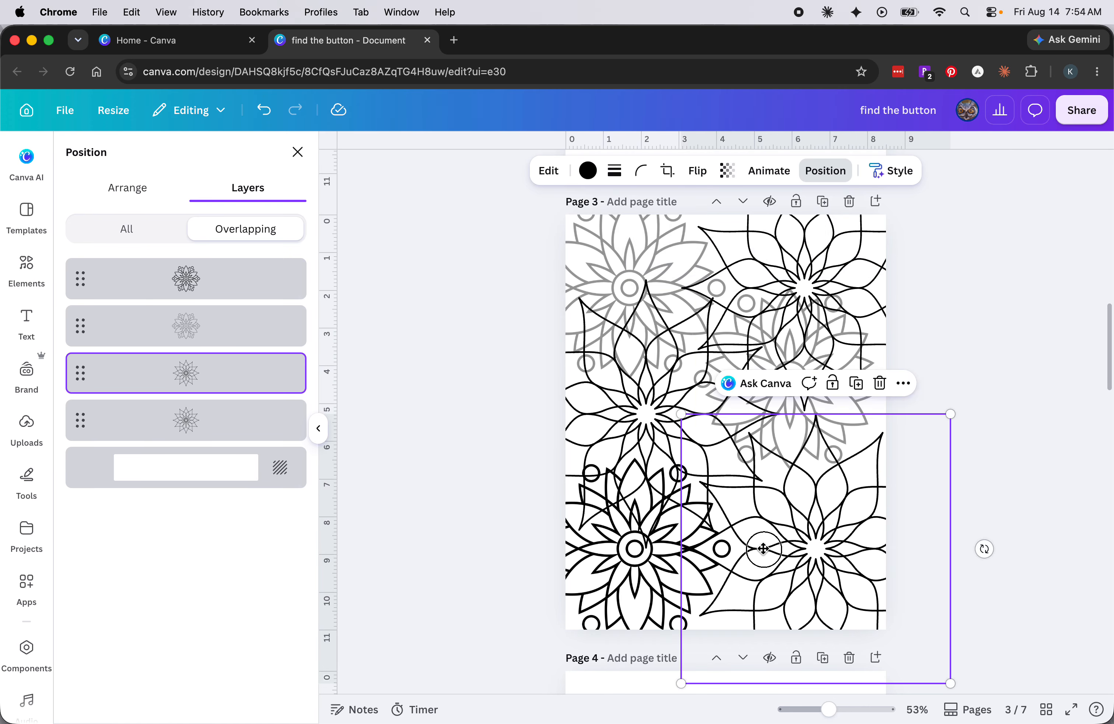
left_click_drag(757, 547, 767, 558)
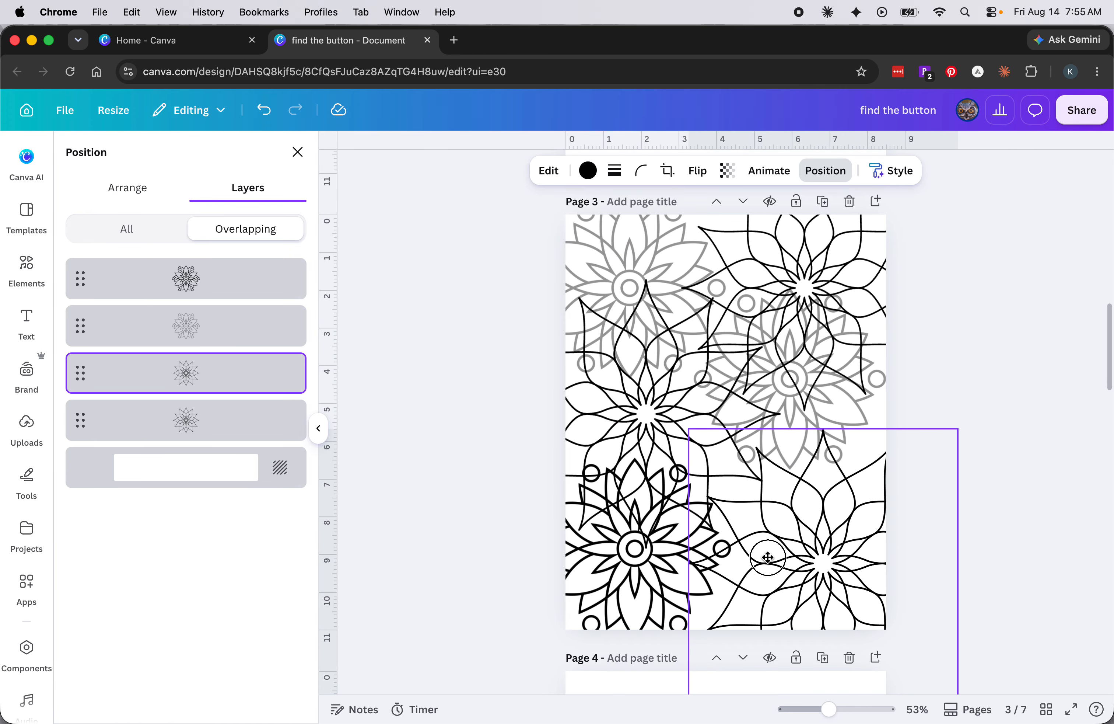
left_click_drag(634, 548, 639, 566)
left_click(663, 423)
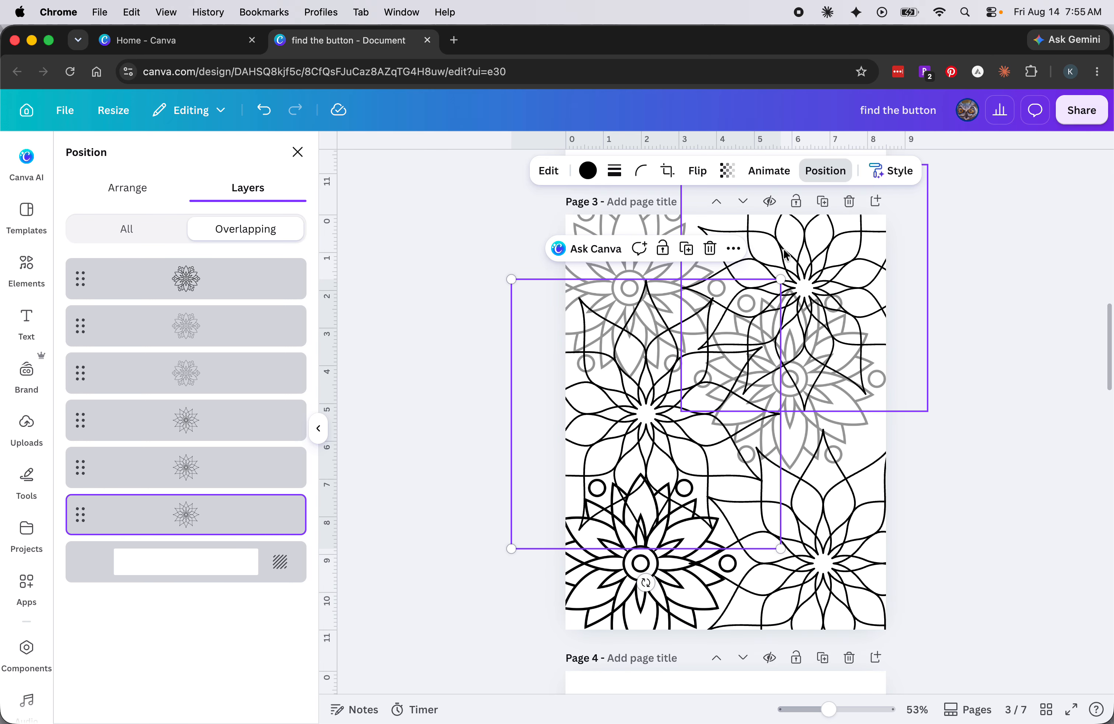
left_click_drag(781, 280, 733, 300)
left_click_drag(656, 396, 678, 393)
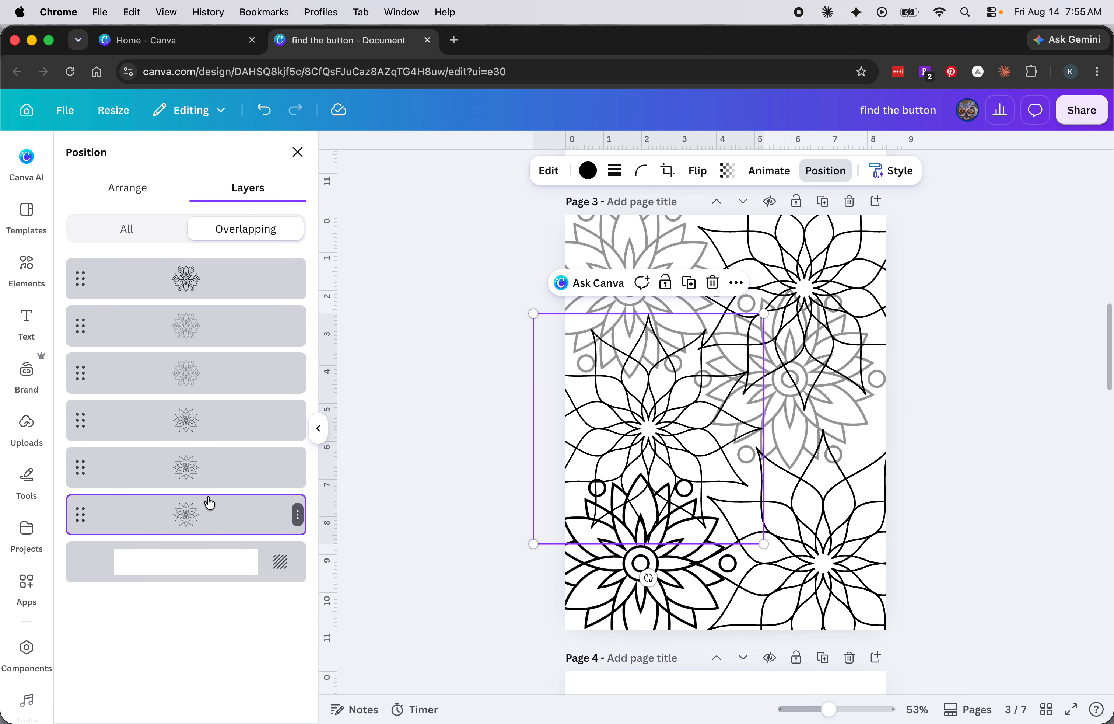
Step: Set the lower-left flower mandala's transparency to 38 and move the upper-right star-petalled mandala slightly down
left_click(210, 278)
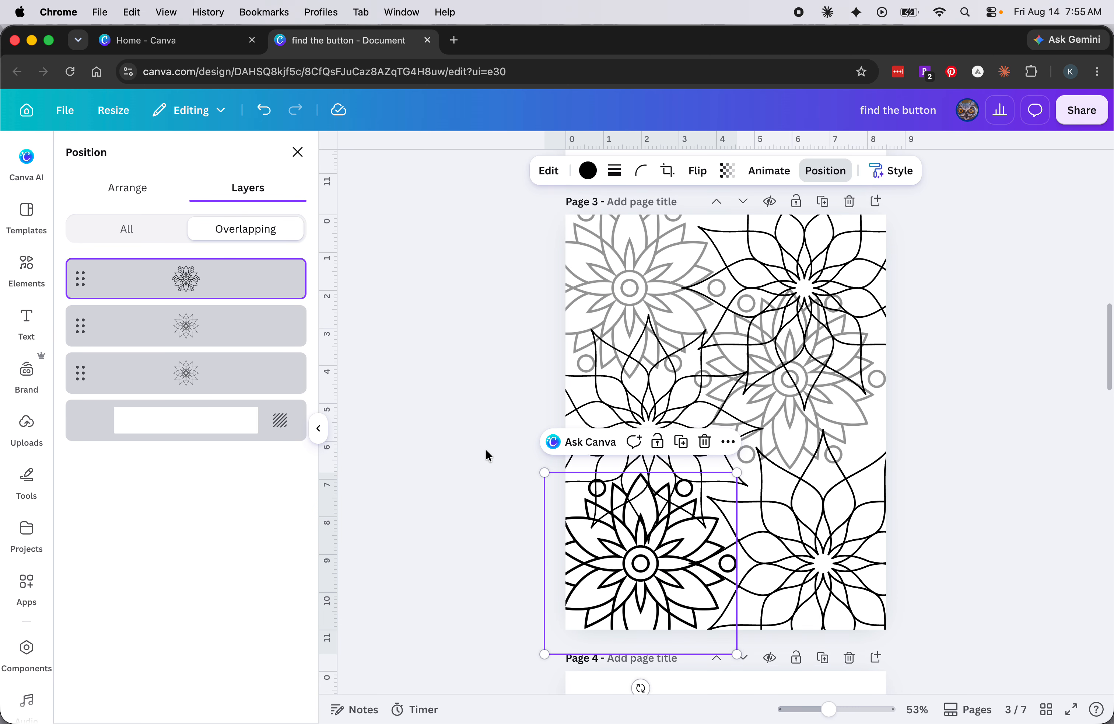
left_click(727, 170)
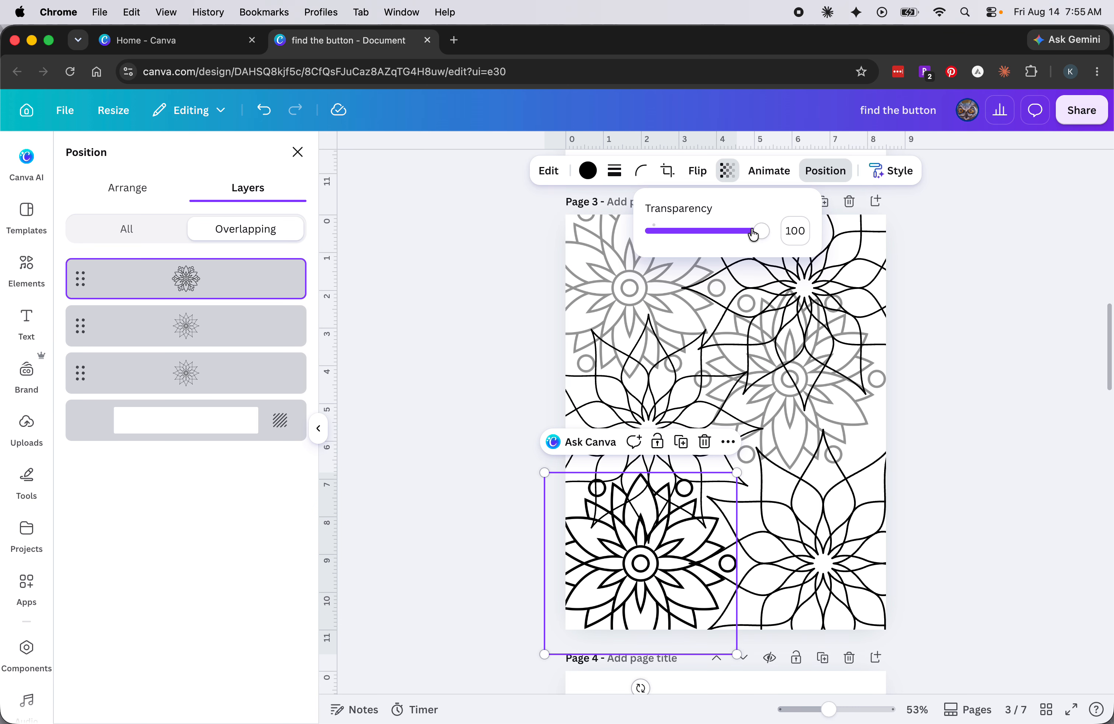
left_click_drag(758, 236, 694, 237)
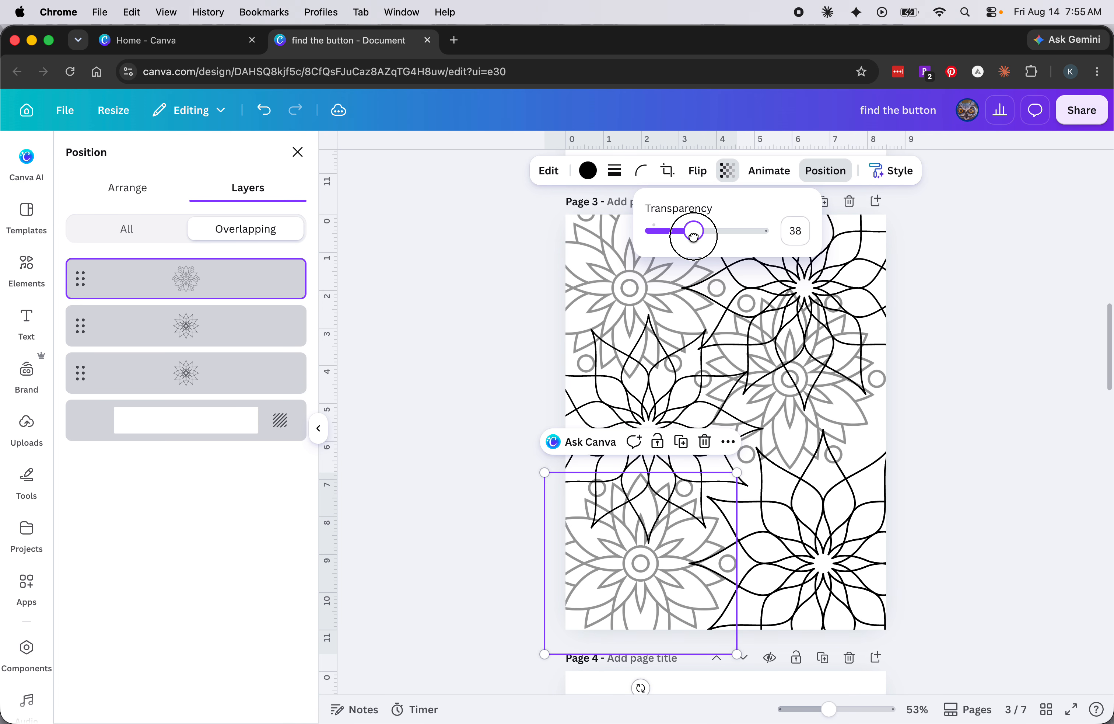
left_click(865, 545)
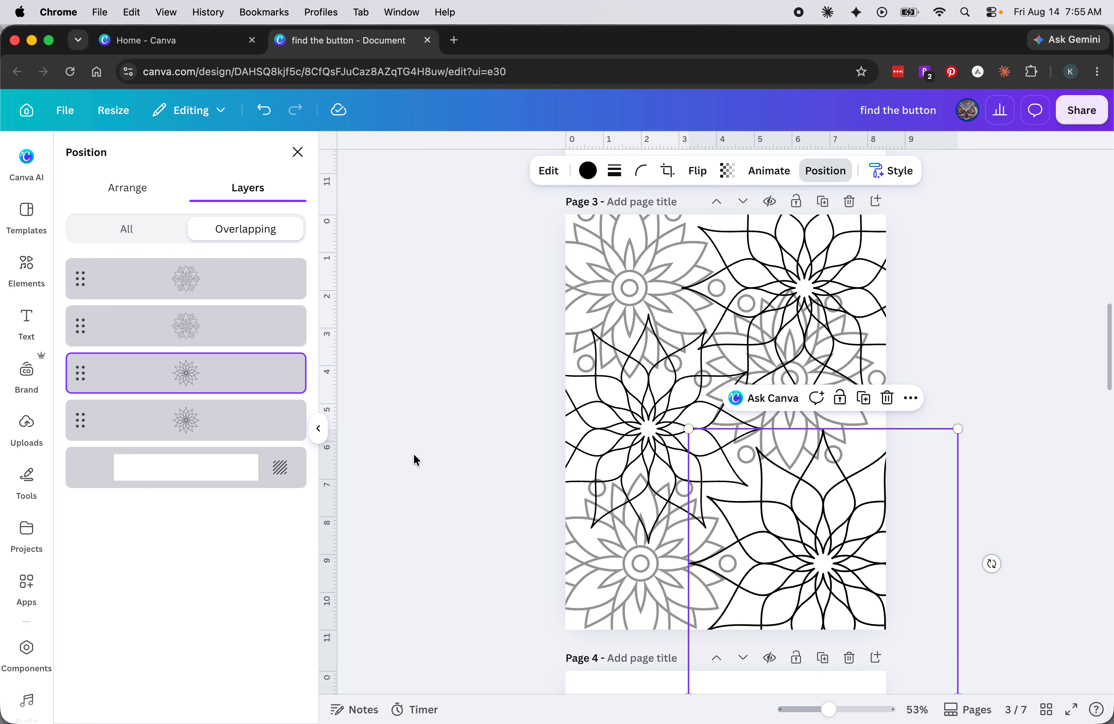
left_click(507, 428)
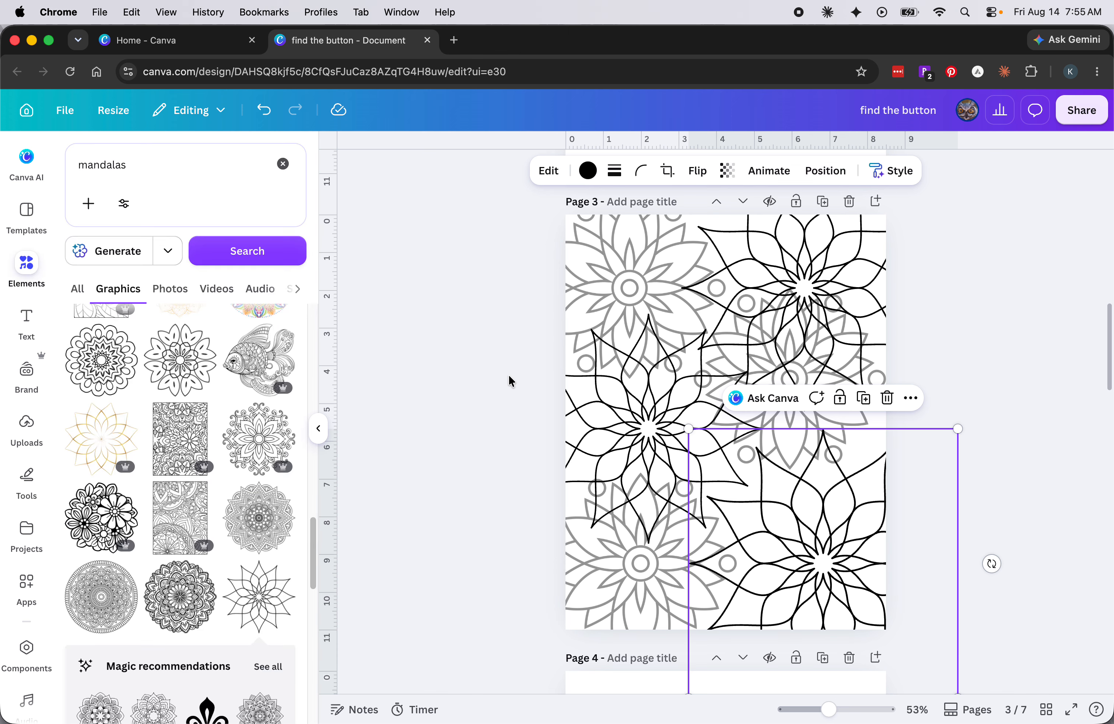
left_click_drag(817, 521, 802, 267)
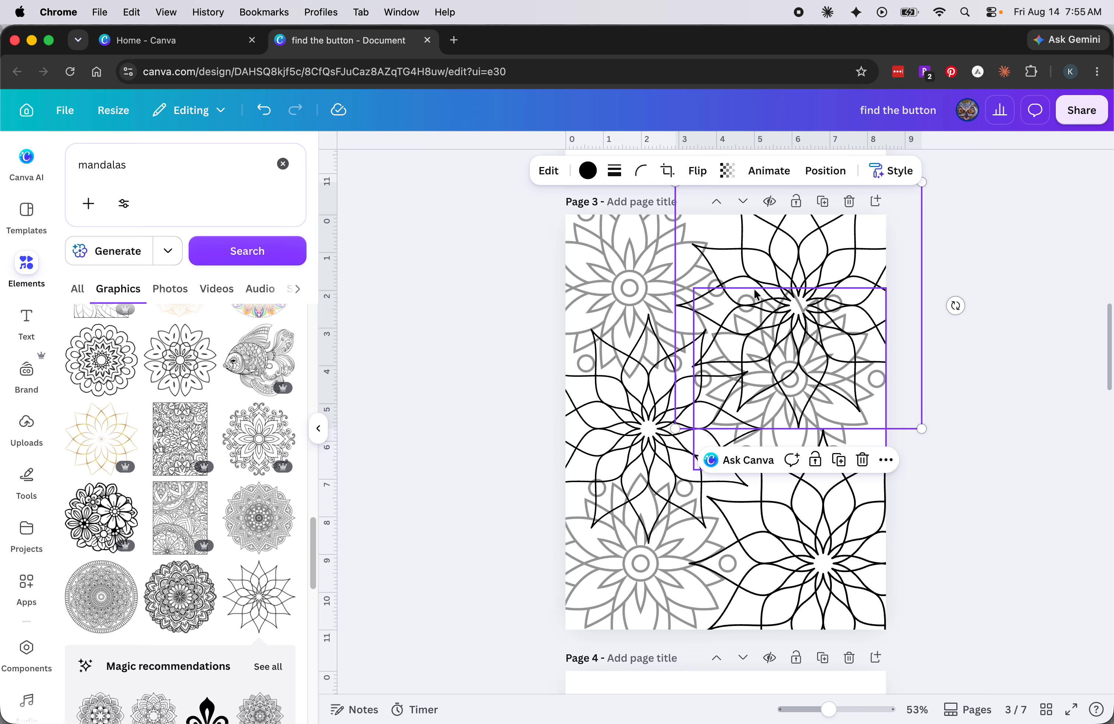
Step: Search the element graphics for "Star outline" and add the thin-lined star with rounded points to page 3
left_click_drag(162, 158, 54, 167)
key("BackSpace")
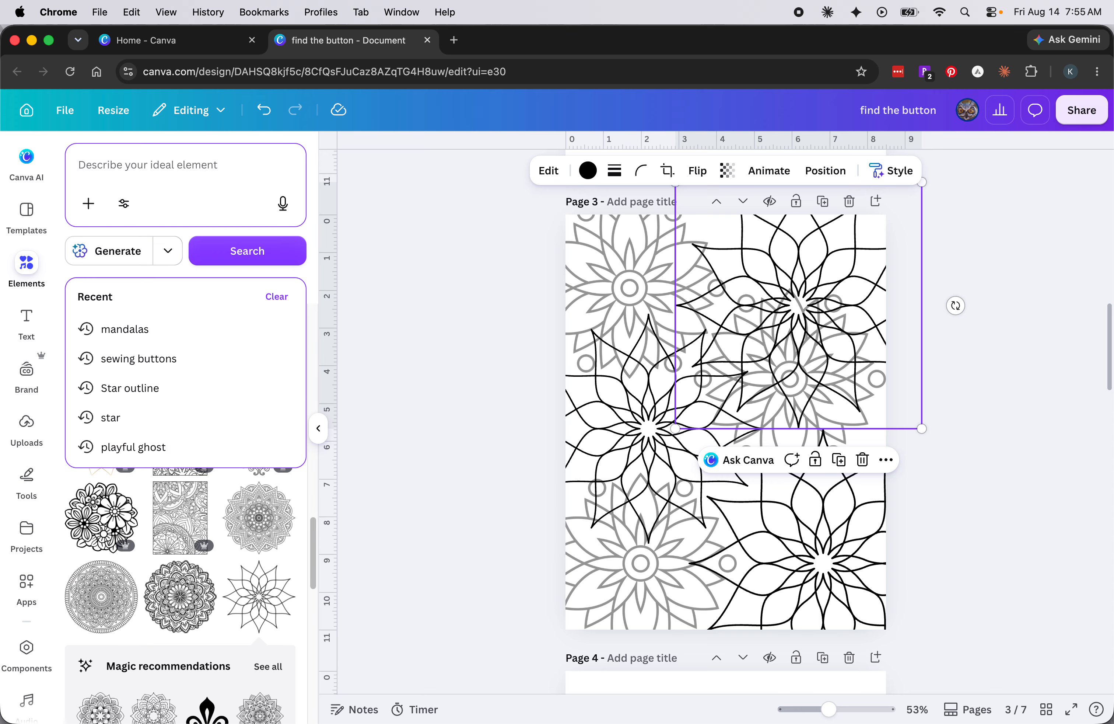
left_click(127, 390)
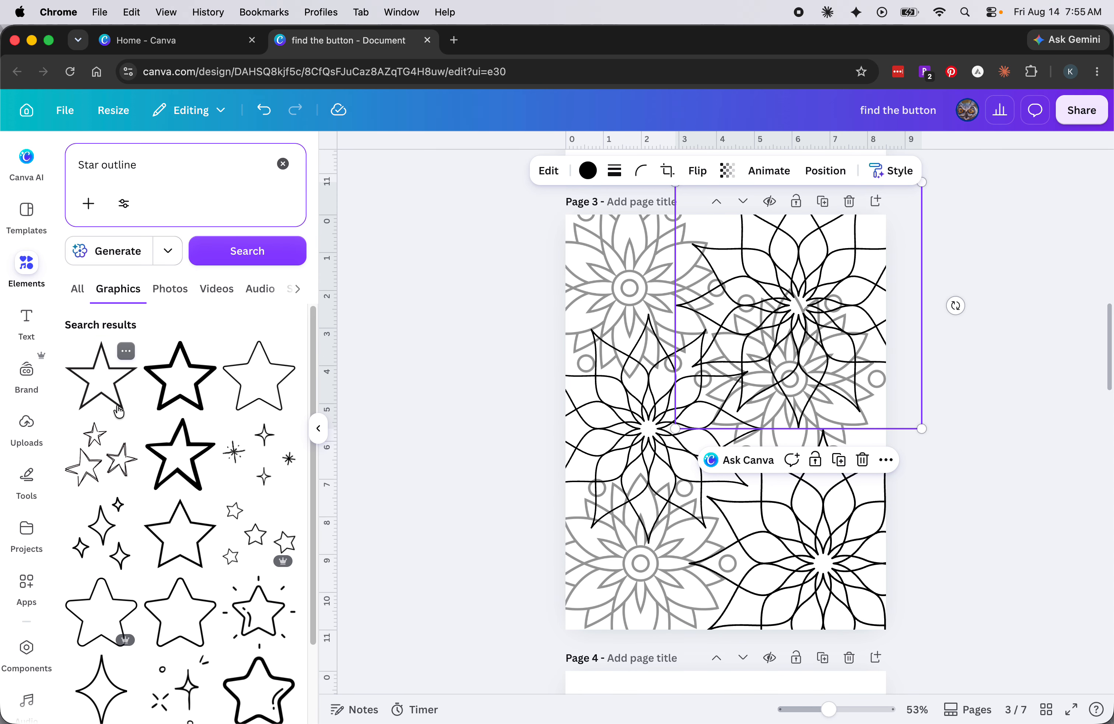
left_click(261, 377)
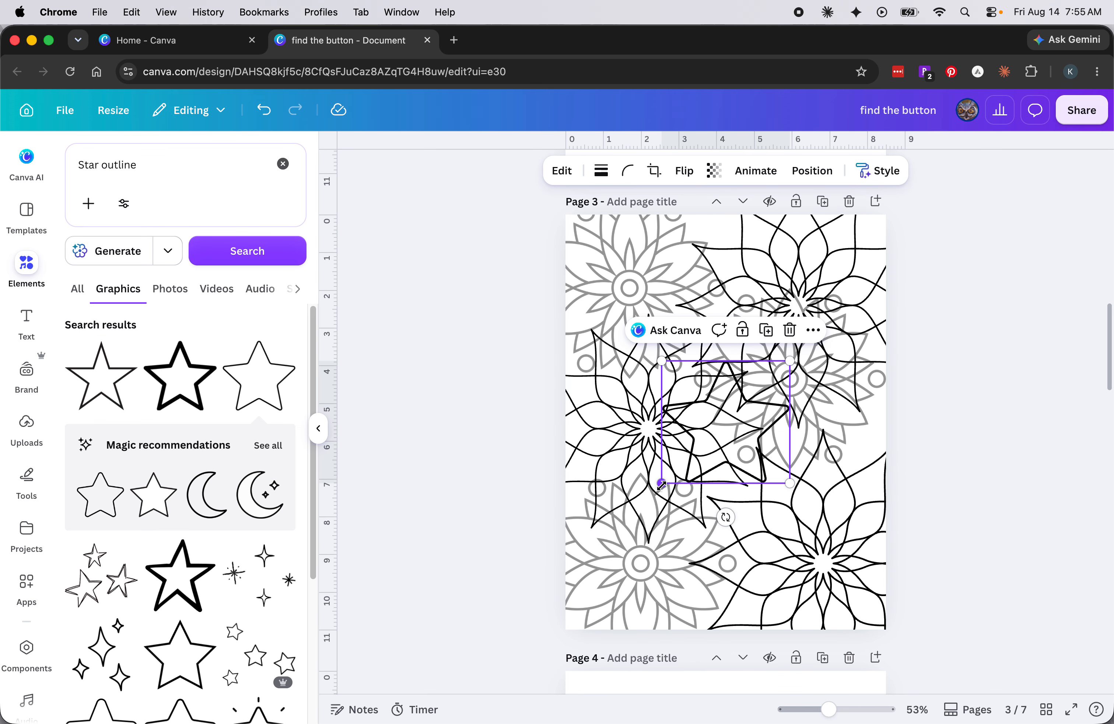
Step: Shrink the star outline into page 3's upper-right corner and place one copy in the middle-left mandala and another in the lower-right mandala
left_click_drag(661, 484, 840, 239)
left_click(478, 444)
right_click(840, 241)
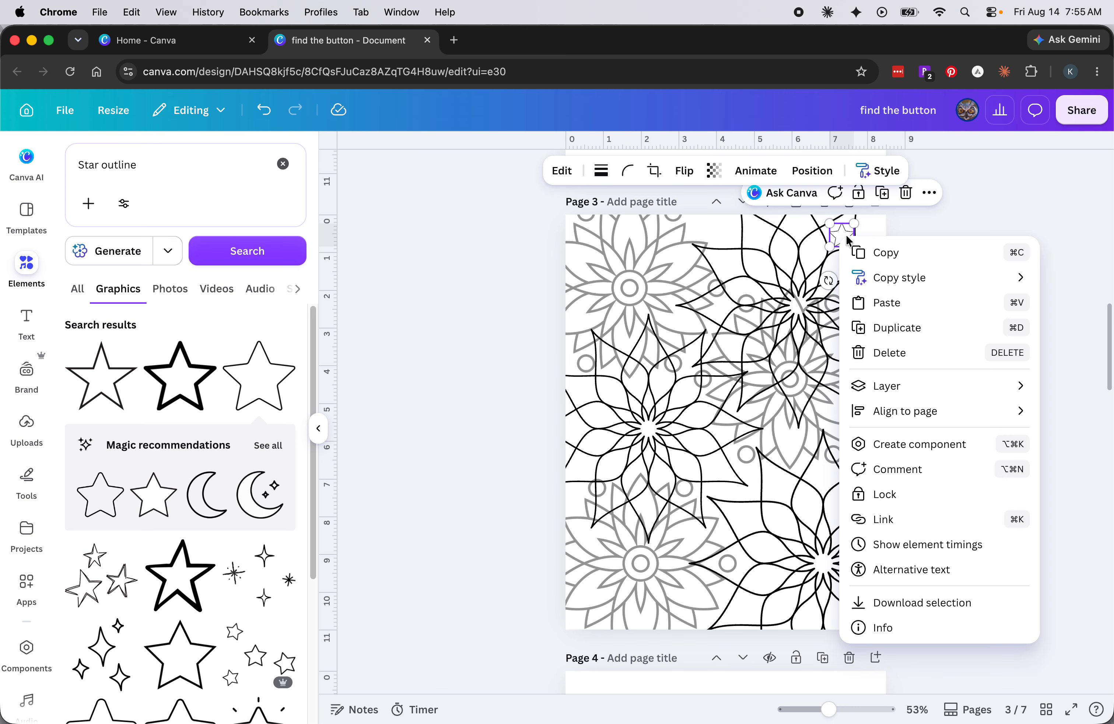
left_click(922, 326)
left_click(855, 249)
left_click_drag(856, 249, 688, 469)
right_click(809, 511)
left_click(841, 400)
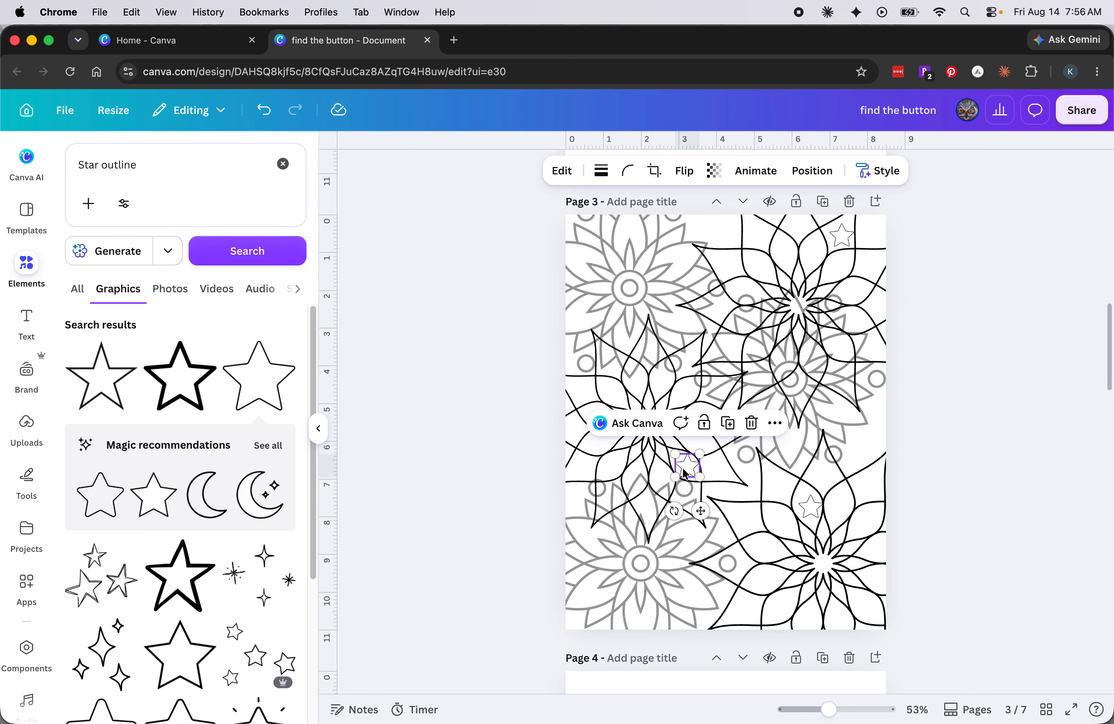
Step: Fade the three small stars to about half, setting transparency to 51 for the middle-left star and 52 for the lower-right star
left_click(714, 174)
left_click_drag(740, 229, 695, 230)
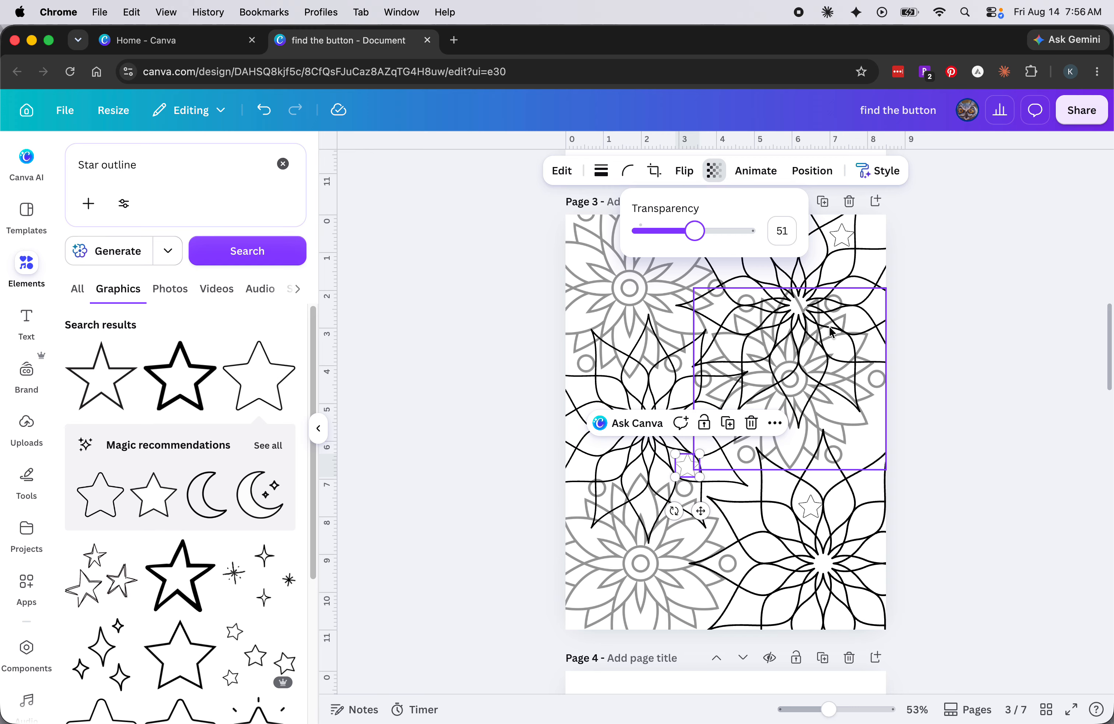
left_click(842, 235)
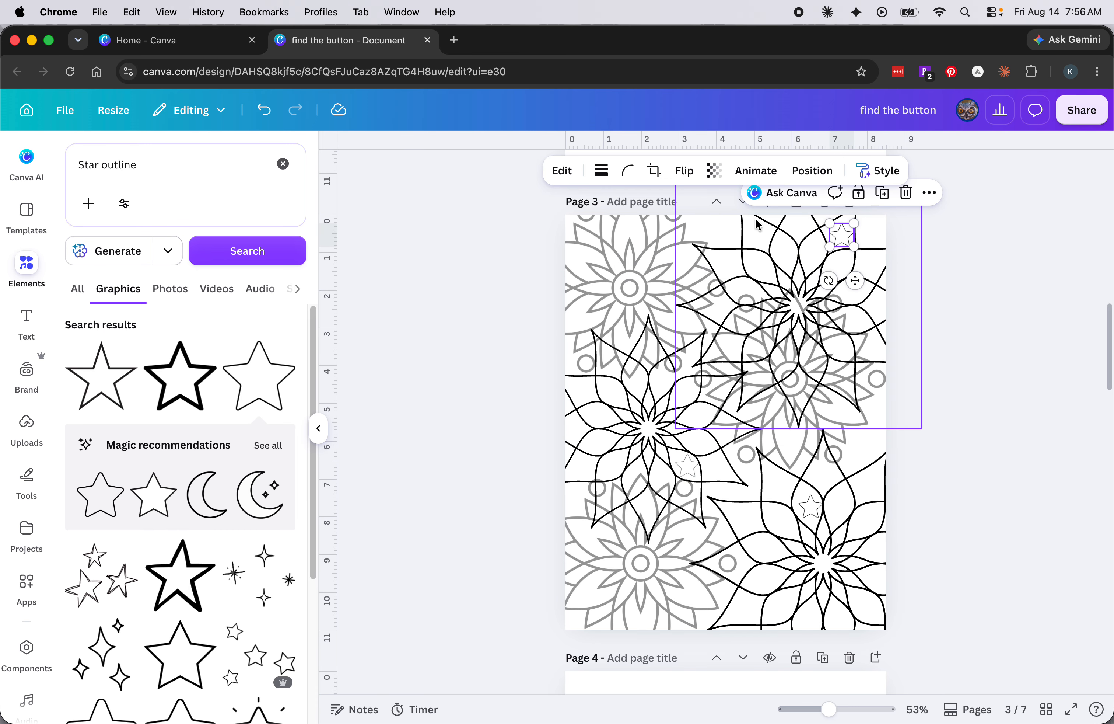
left_click(714, 172)
left_click_drag(741, 230, 698, 231)
left_click(812, 506)
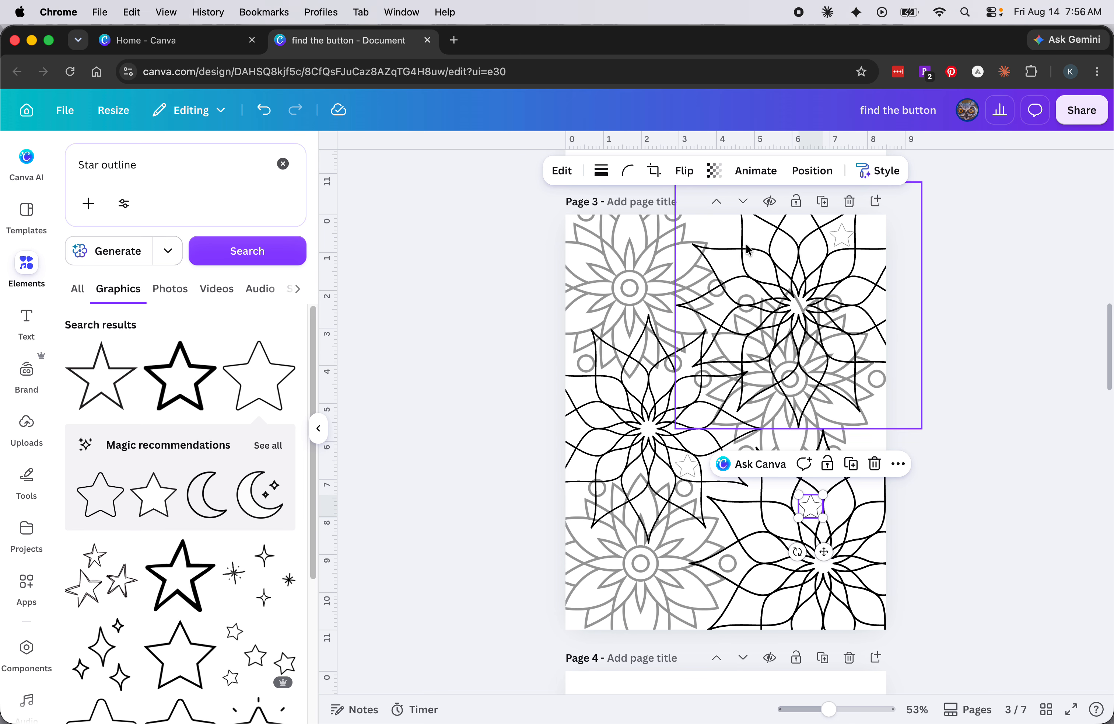
left_click(716, 173)
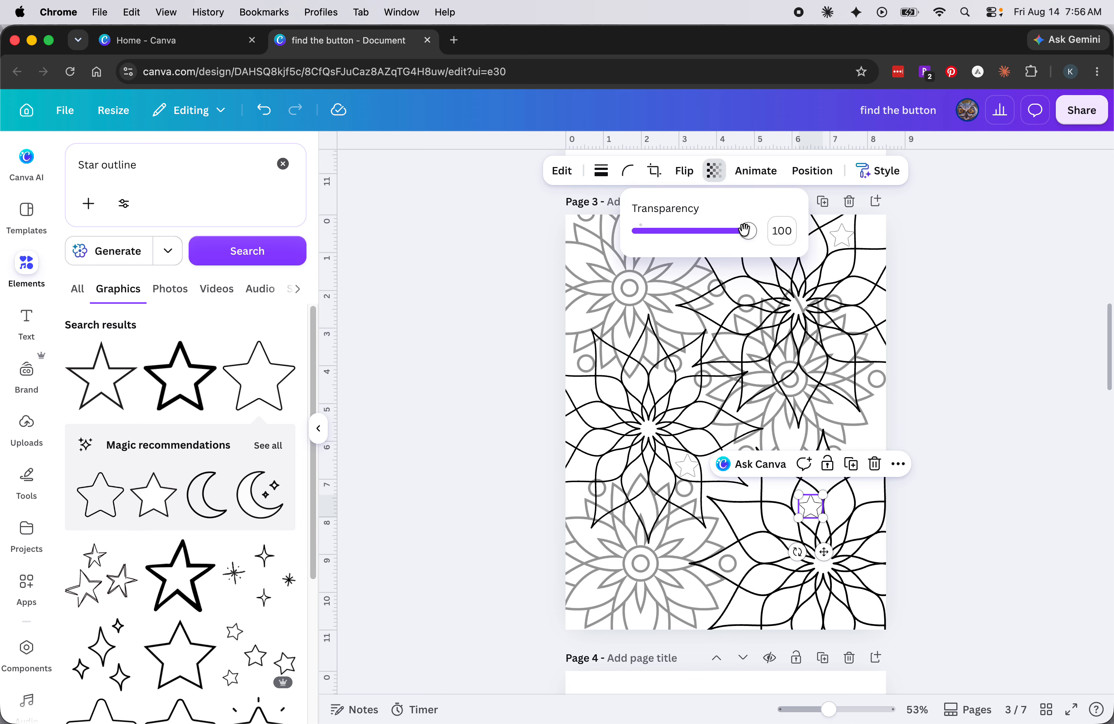
left_click_drag(745, 230, 695, 231)
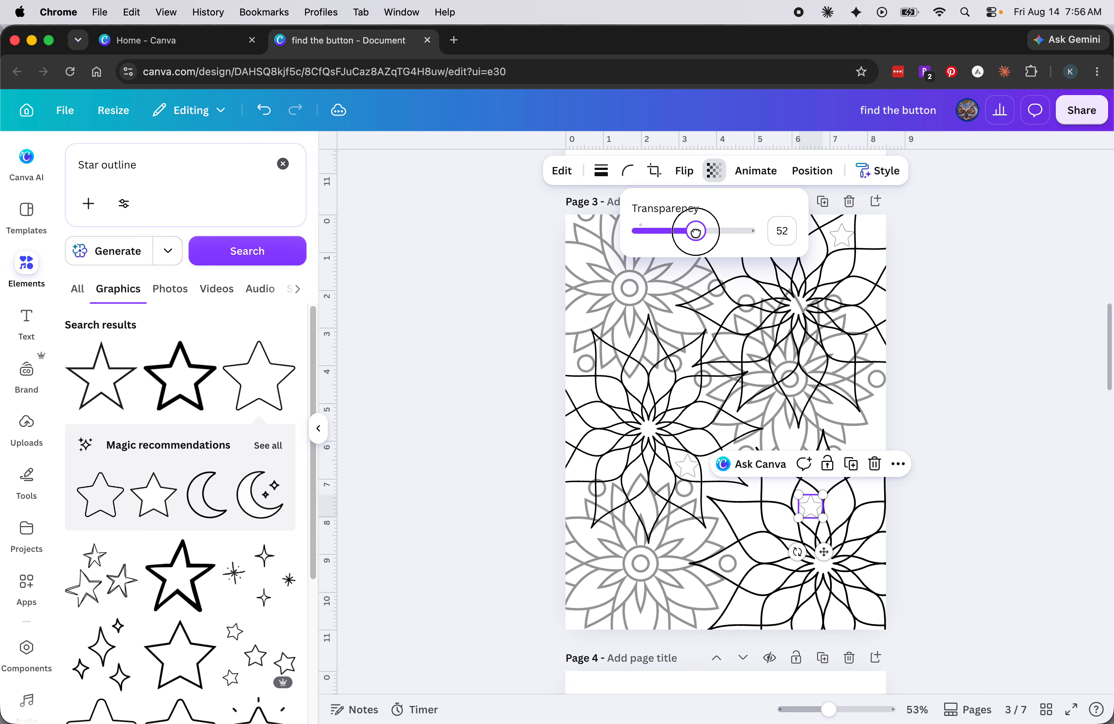
left_click(665, 439)
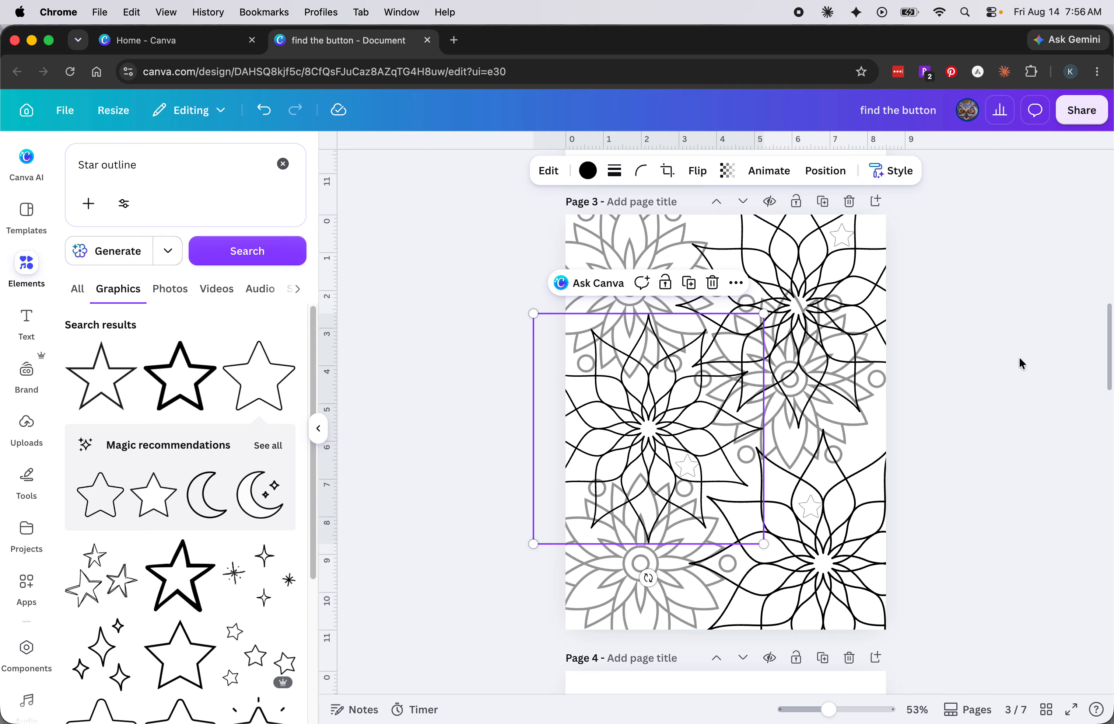
left_click(984, 437)
Step: Move the right-hand faded flower mandala slightly down and right, and shift the upper-right star-petalled mandala slightly up
left_click(828, 428)
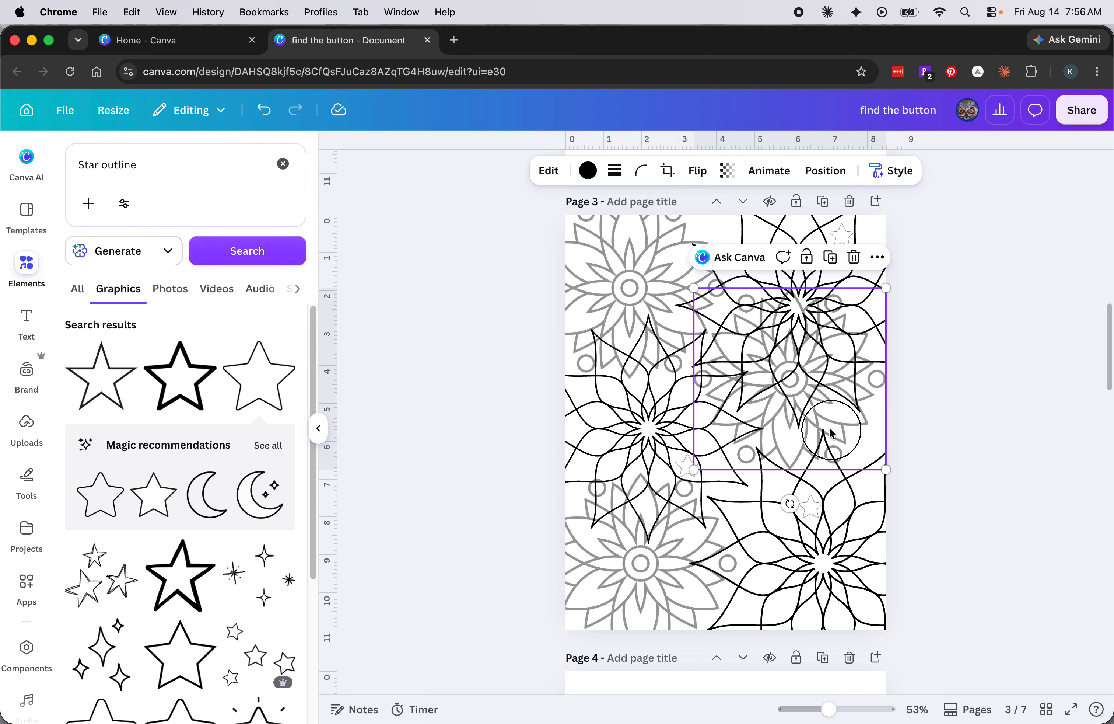
left_click_drag(828, 428, 846, 447)
left_click_drag(843, 312, 797, 232)
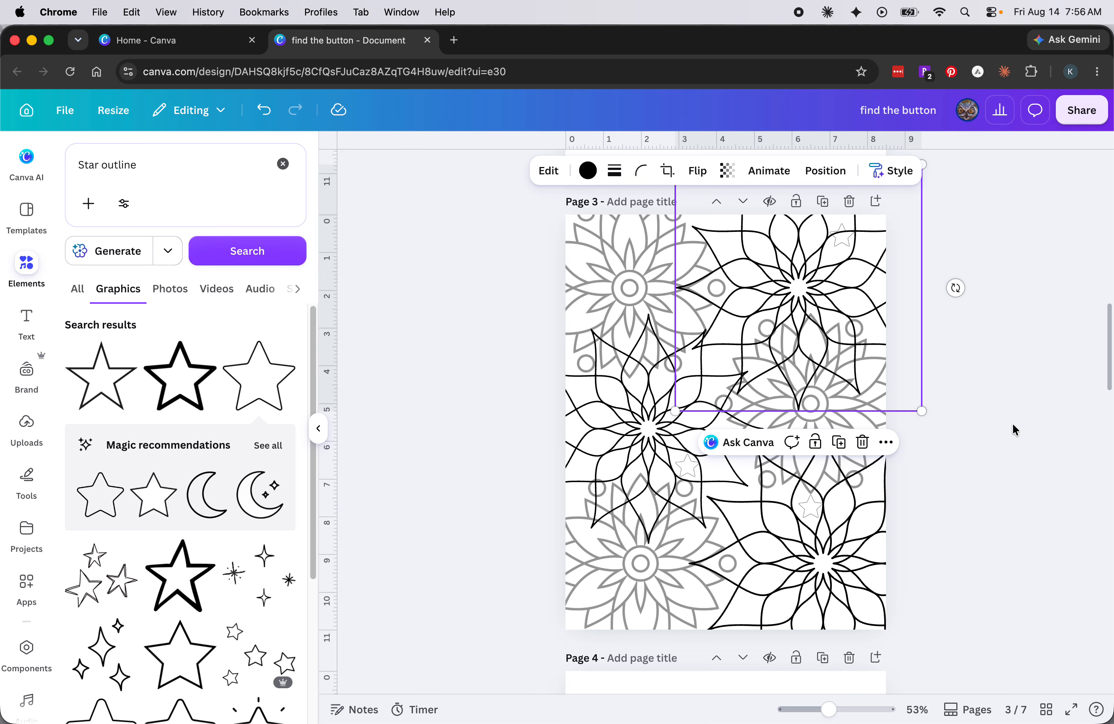
left_click(1050, 496)
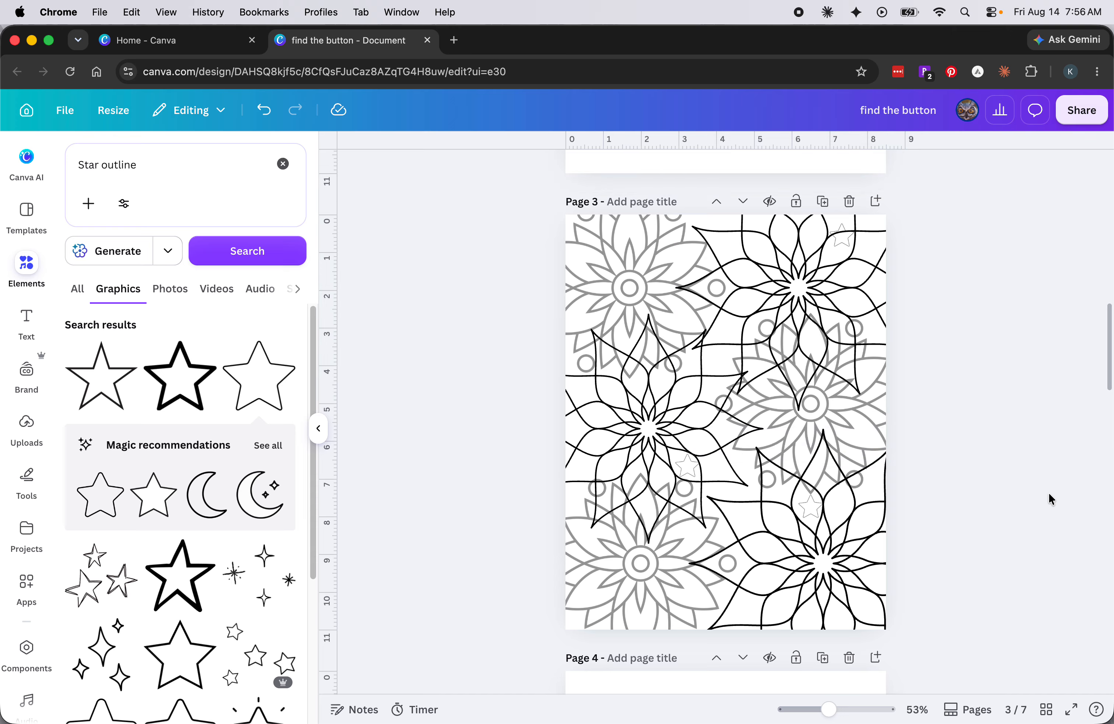
left_click(809, 303)
left_click(727, 170)
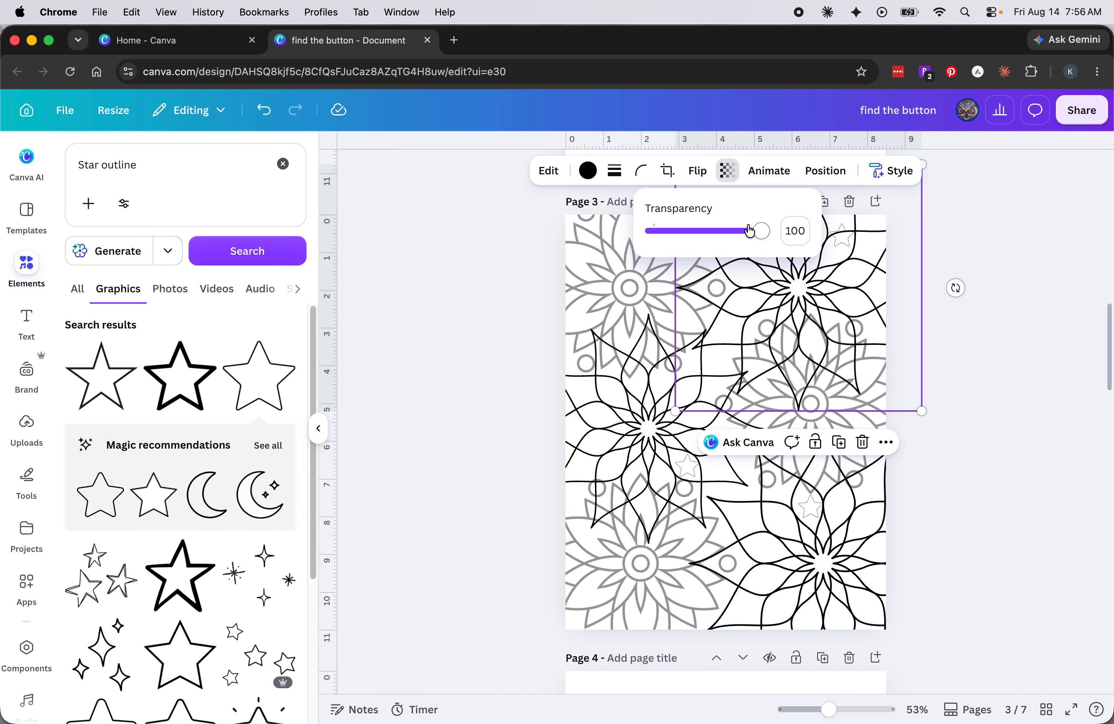
mouse_move(762, 230)
left_mouse_down()
mouse_move(684, 234)
mouse_move(762, 230)
left_mouse_up()
left_click(977, 526)
left_click(872, 595)
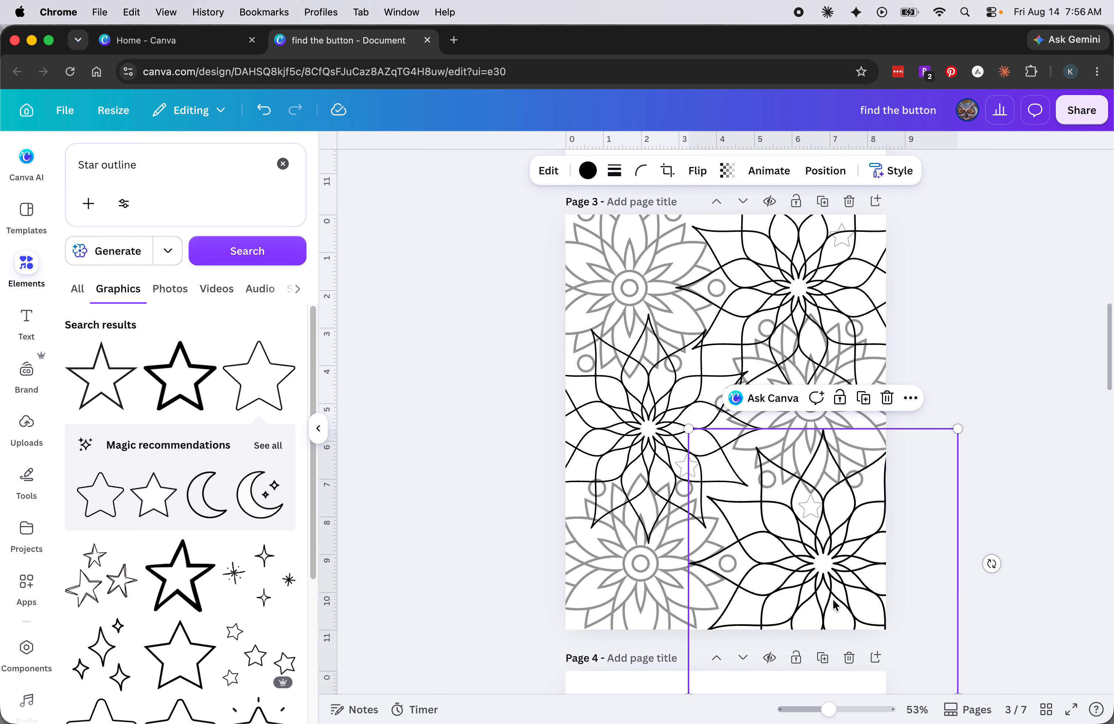
left_click(1024, 475)
Step: Show the list of overlapping layers for the stacked teacups image on page 4
scroll(1025, 481, "down", 5)
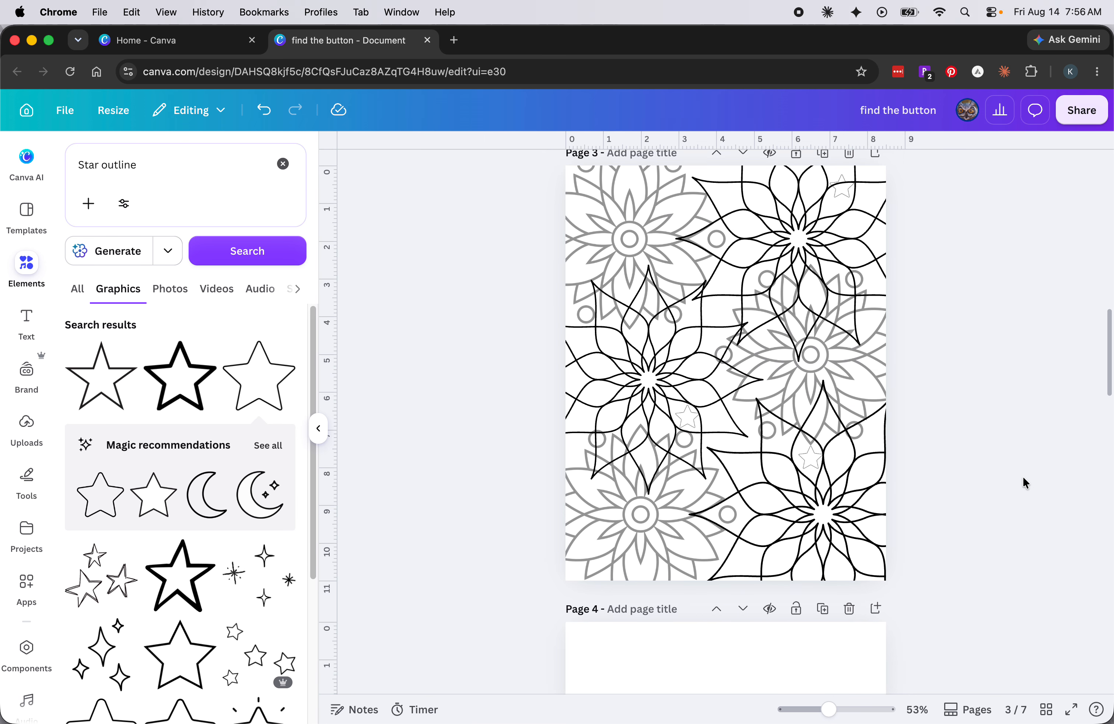
left_click(749, 465)
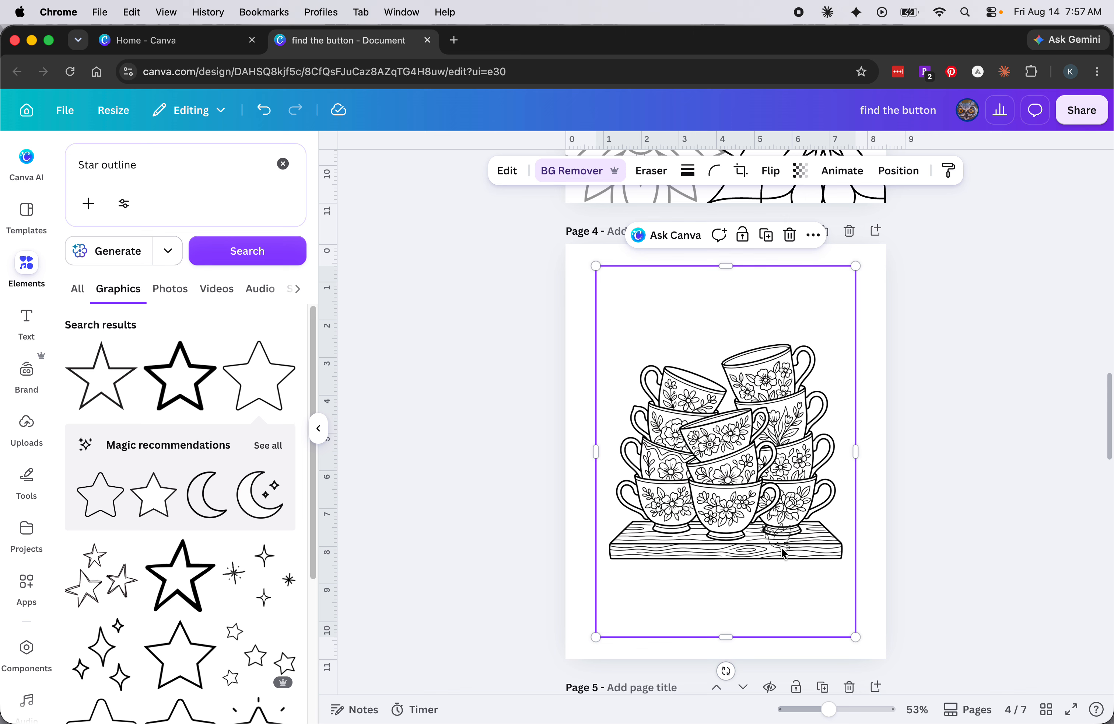
mouse_move(722, 526)
left_mouse_down()
mouse_move(604, 525)
mouse_move(754, 524)
mouse_move(738, 525)
left_mouse_up()
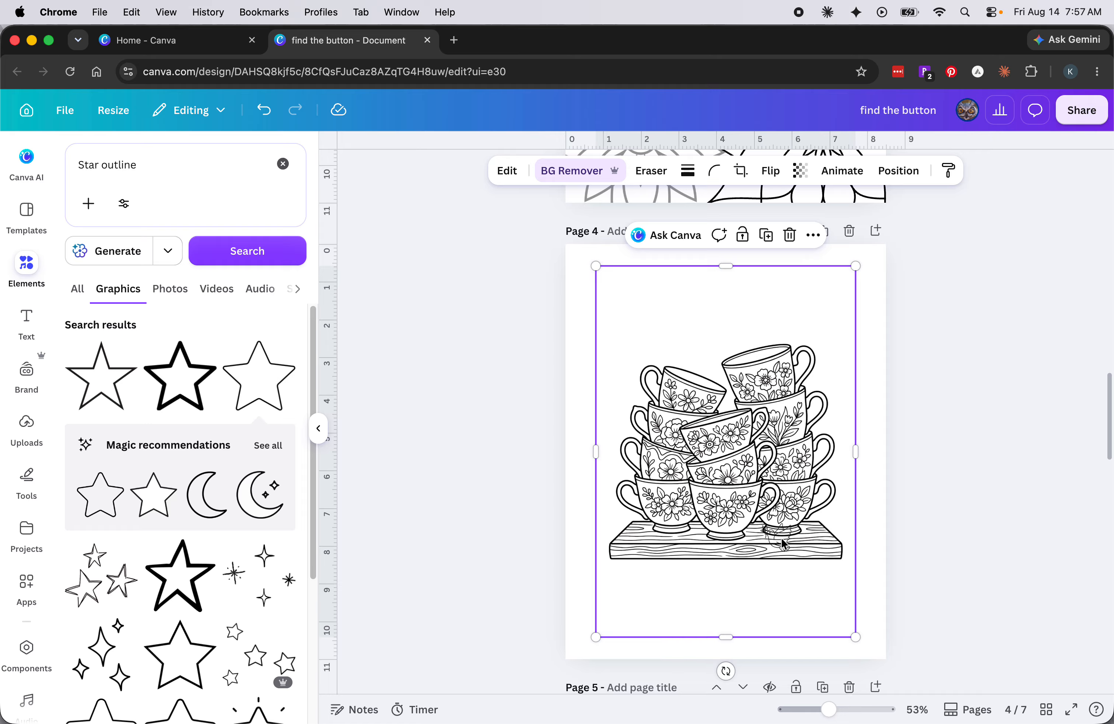
left_click(512, 177)
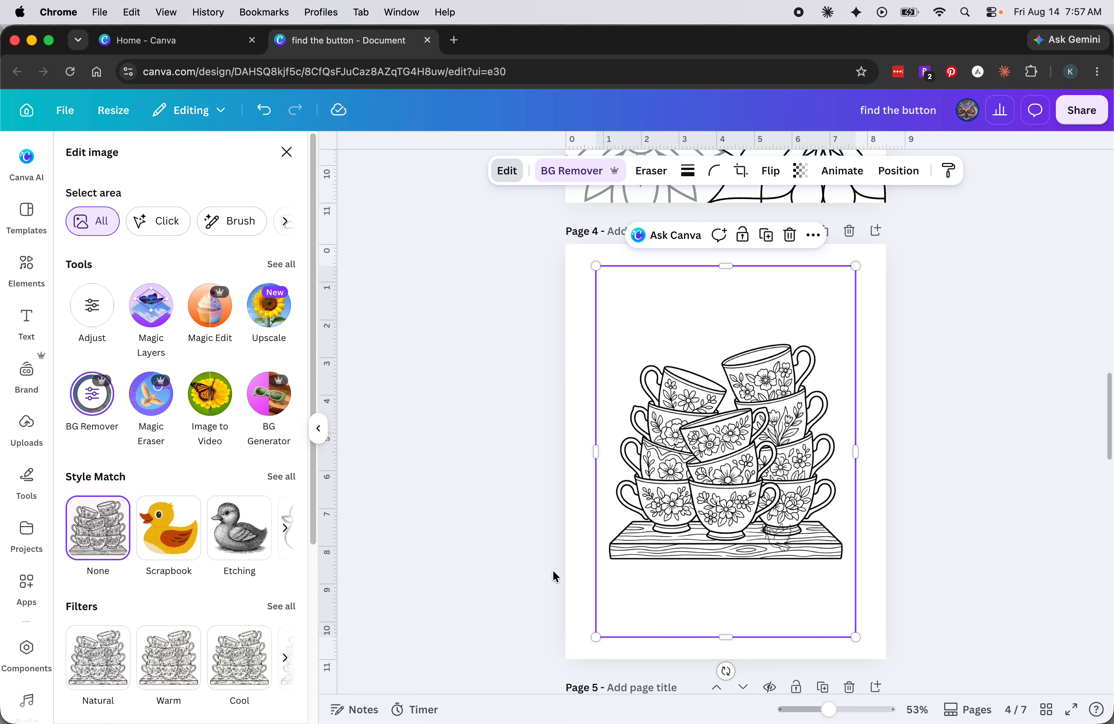
left_click(813, 234)
mouse_move(910, 415)
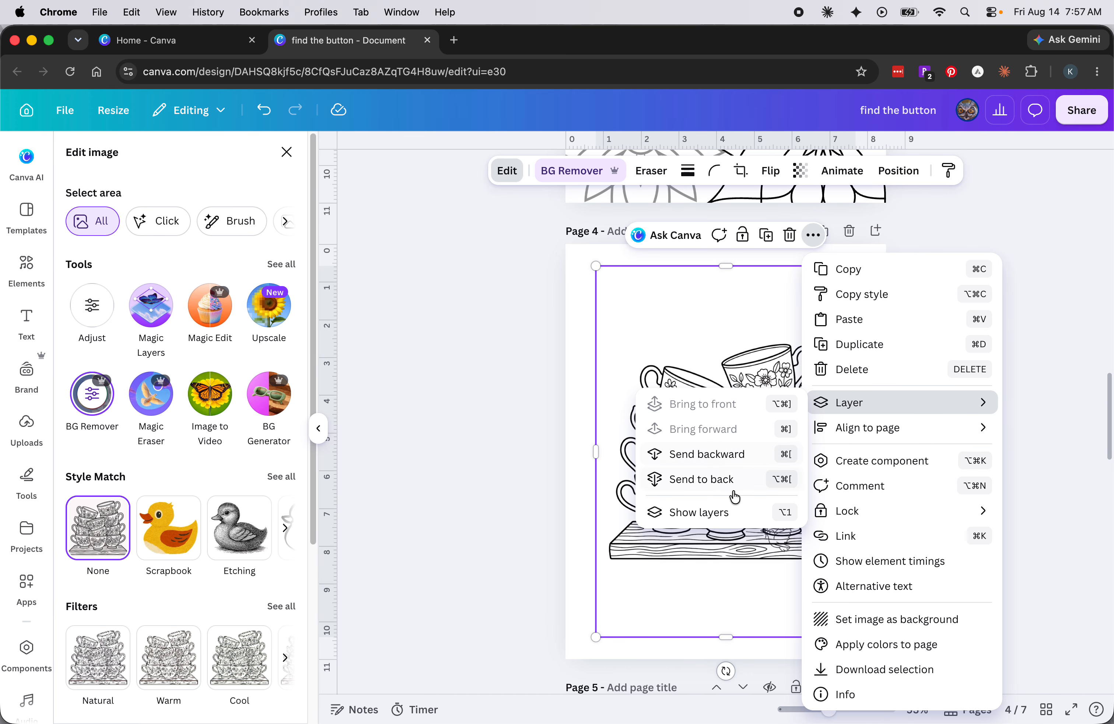
left_click(723, 511)
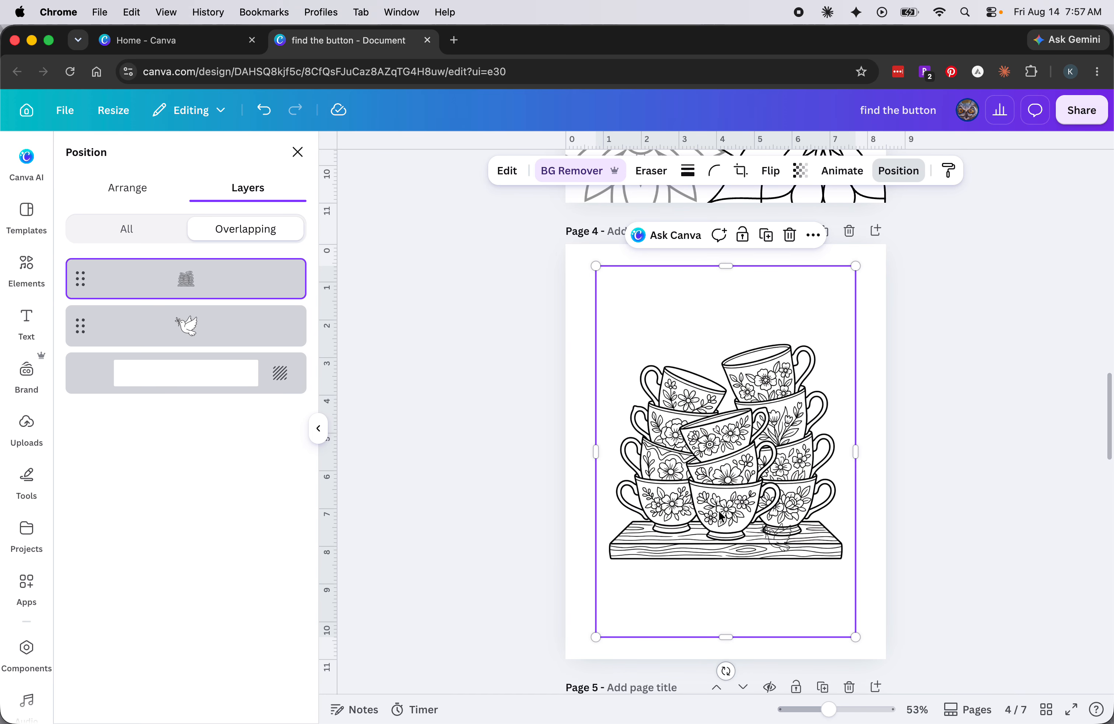
Step: Bring the dove layer in front of the teacups image and shift the dove slightly left and down on the wooden board
left_click(144, 322)
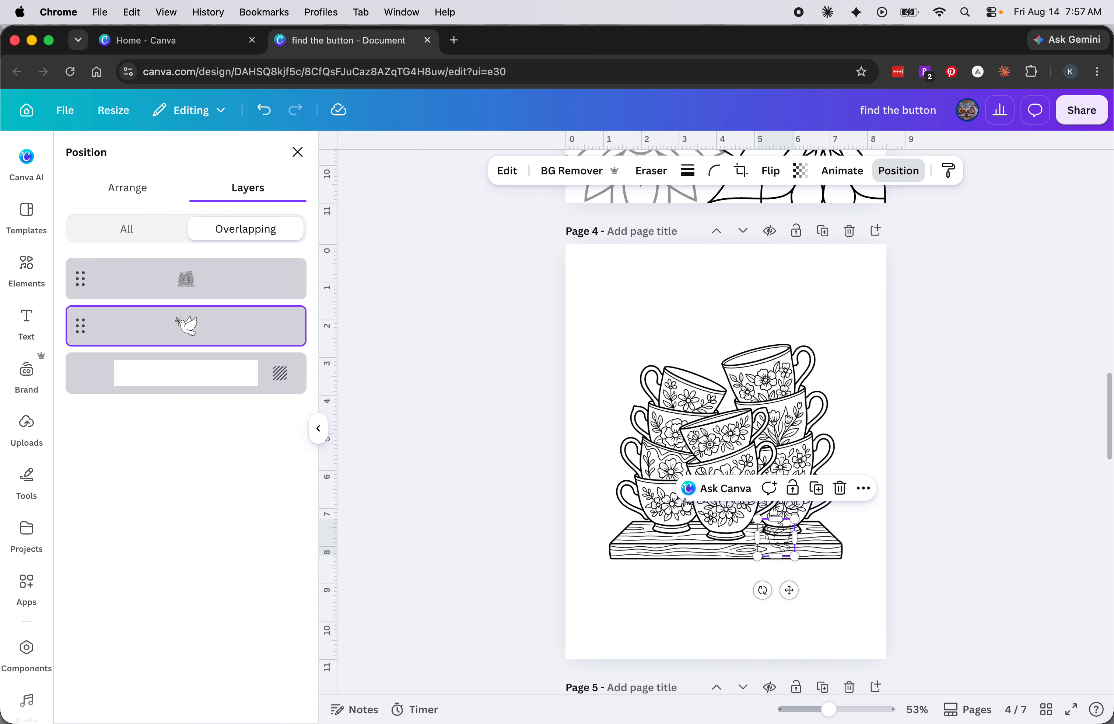
left_click_drag(252, 335, 244, 251)
left_click_drag(206, 331, 234, 291)
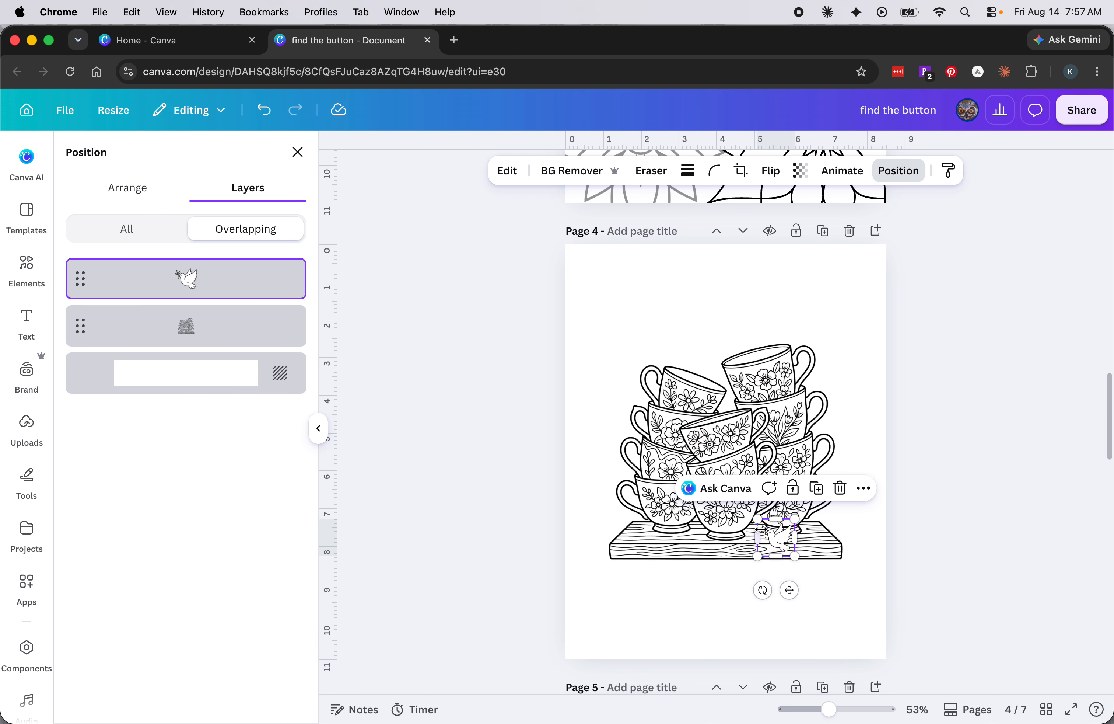
left_click_drag(774, 540, 765, 543)
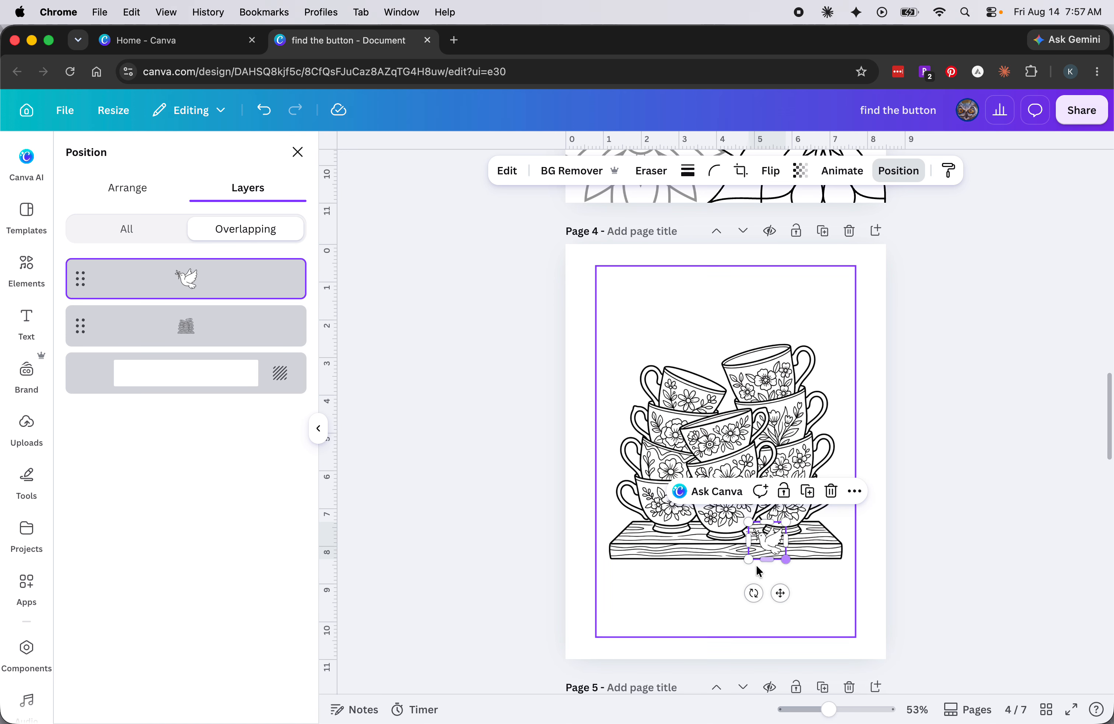
Step: Lower the dove's transparency value and place it back behind the teacups image, nudged slightly left and down on the board
left_click(801, 170)
left_click_drag(836, 231, 799, 233)
left_click_drag(292, 341, 209, 345)
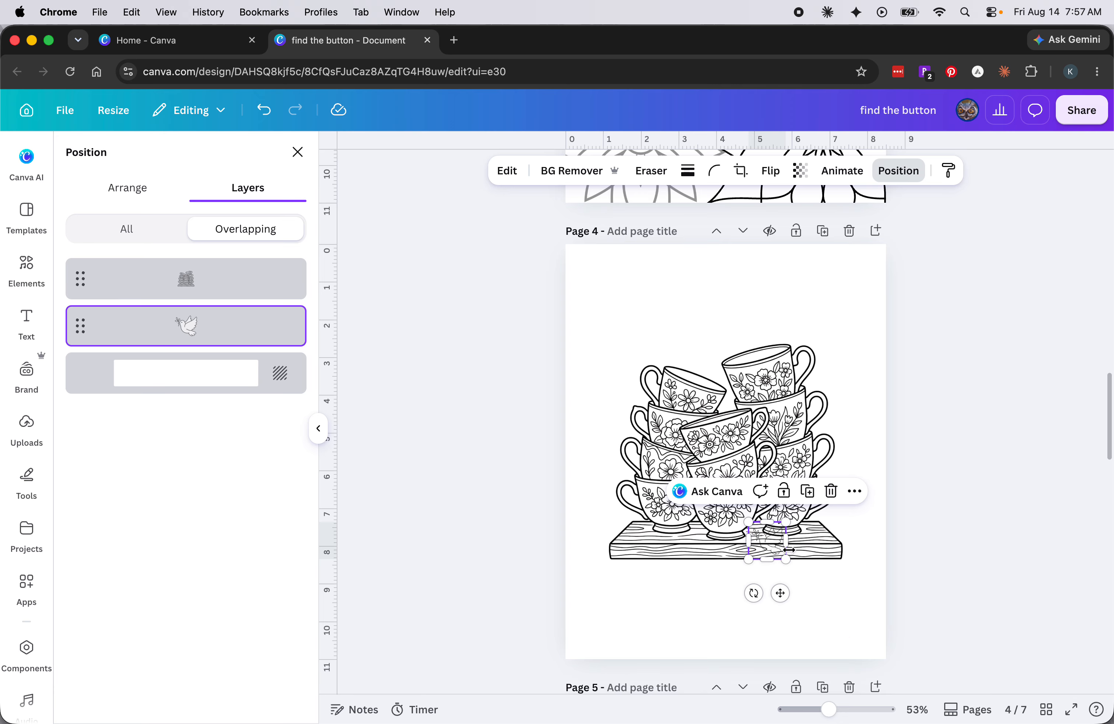
left_click_drag(771, 549, 769, 553)
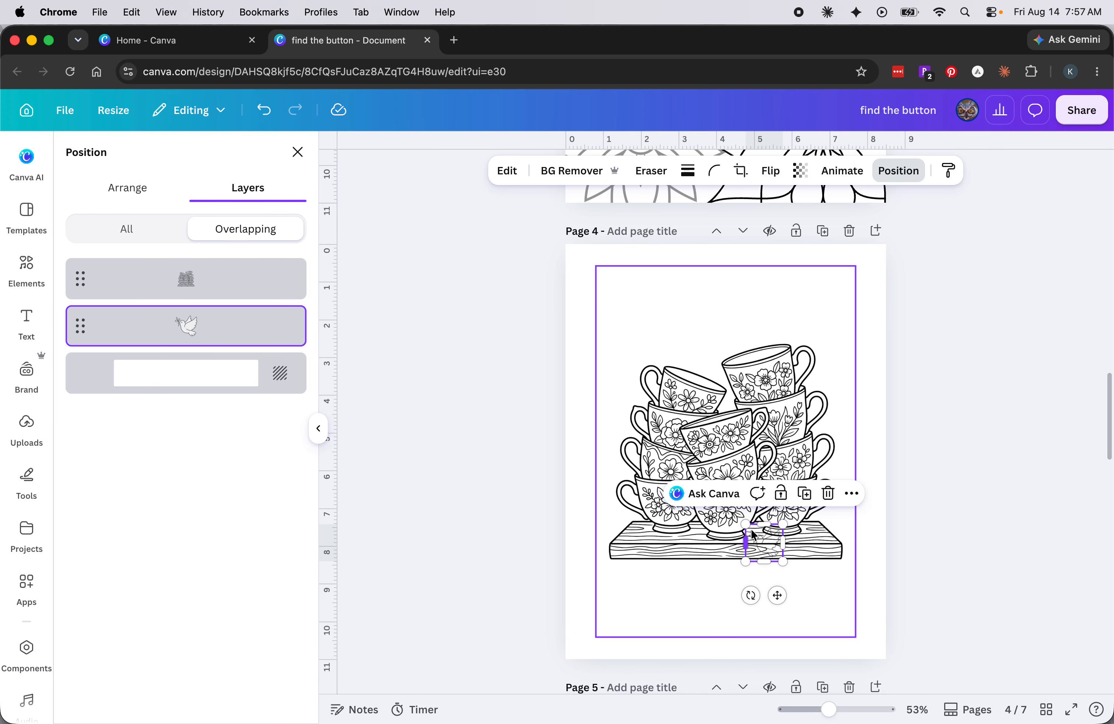
left_click(754, 609)
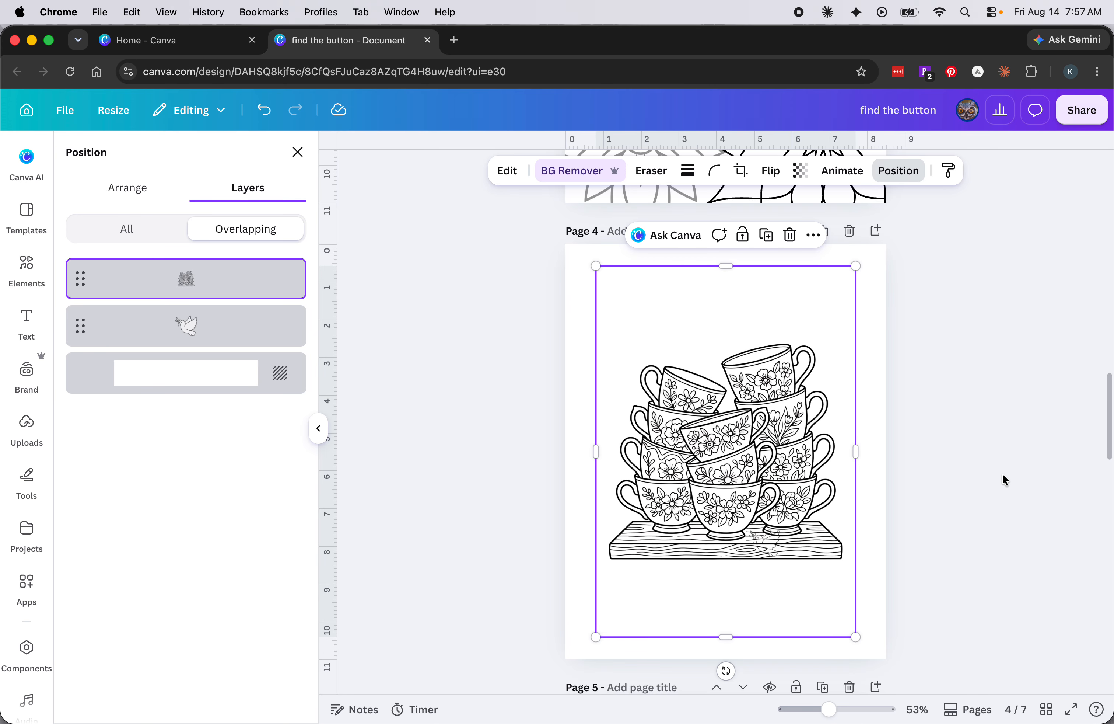
Step: Move the jar shelf artwork on page 5 slightly down and right to centre it on the page
scroll(981, 577, "down", 10)
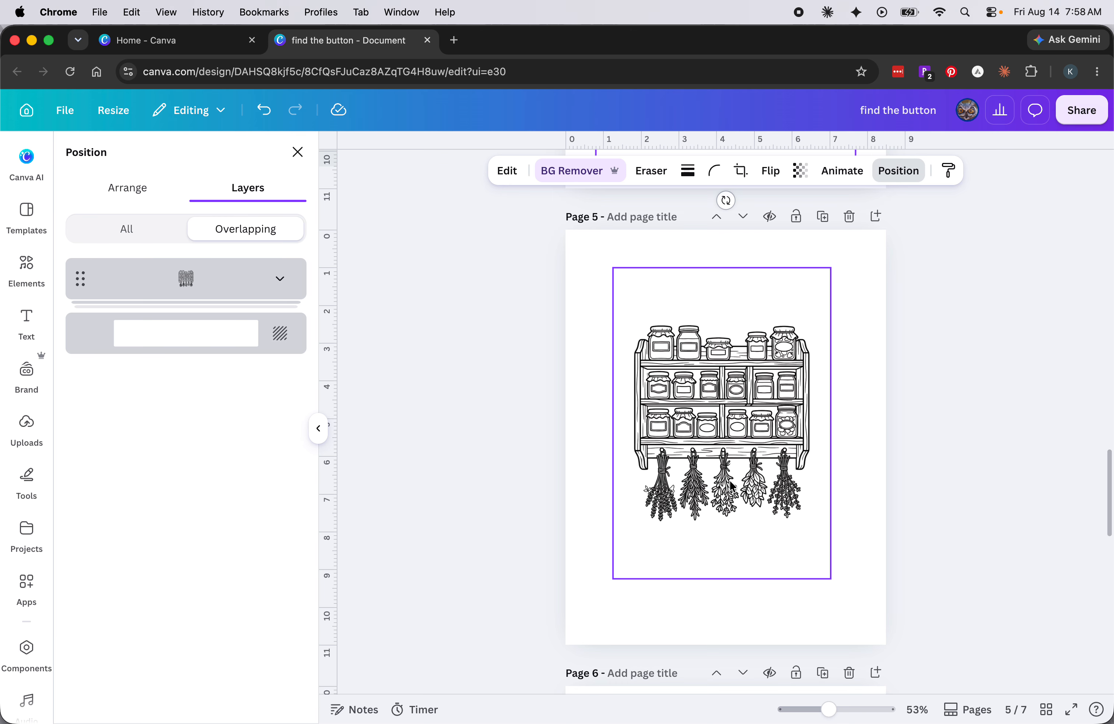
left_click(747, 493)
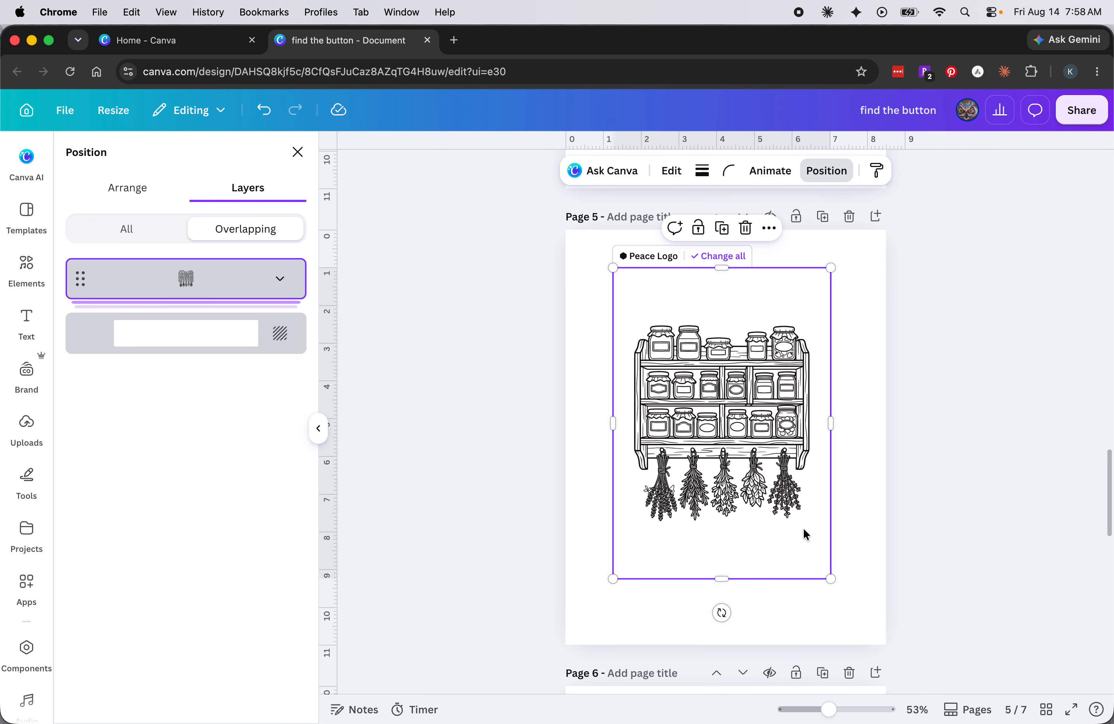
mouse_move(755, 472)
left_mouse_down()
mouse_move(845, 472)
mouse_move(727, 466)
mouse_move(751, 468)
mouse_move(759, 498)
left_mouse_up()
left_click(285, 160)
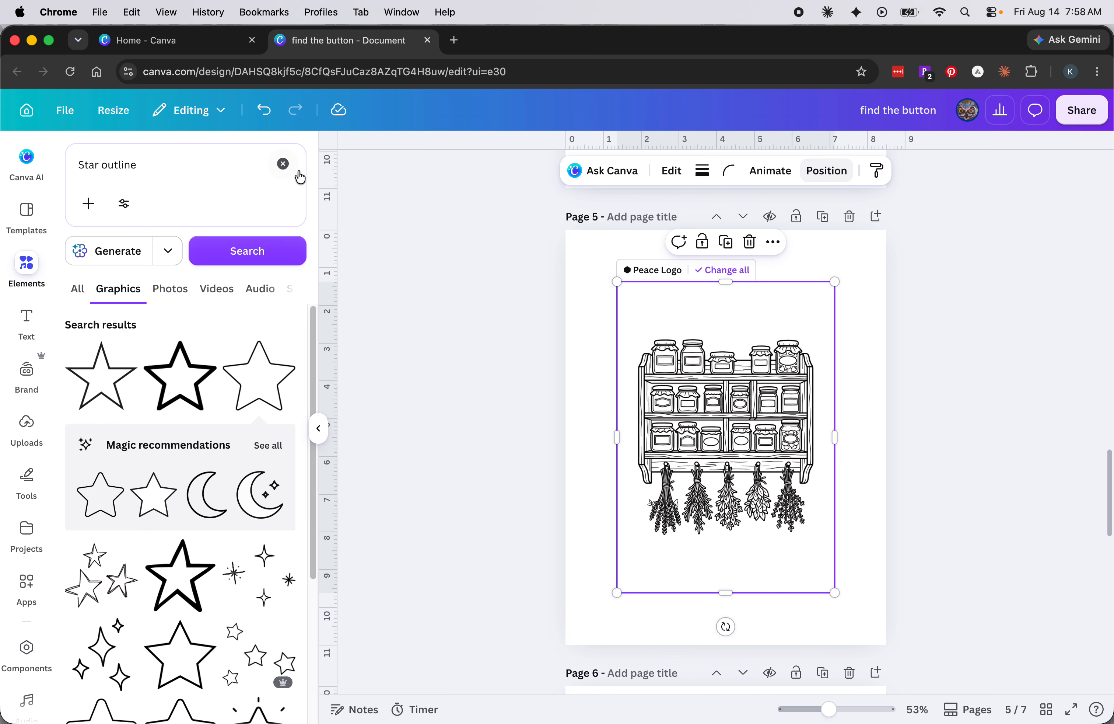
Step: Show the list of overlapping layers for the jar shelf image on page 5
left_click(731, 442)
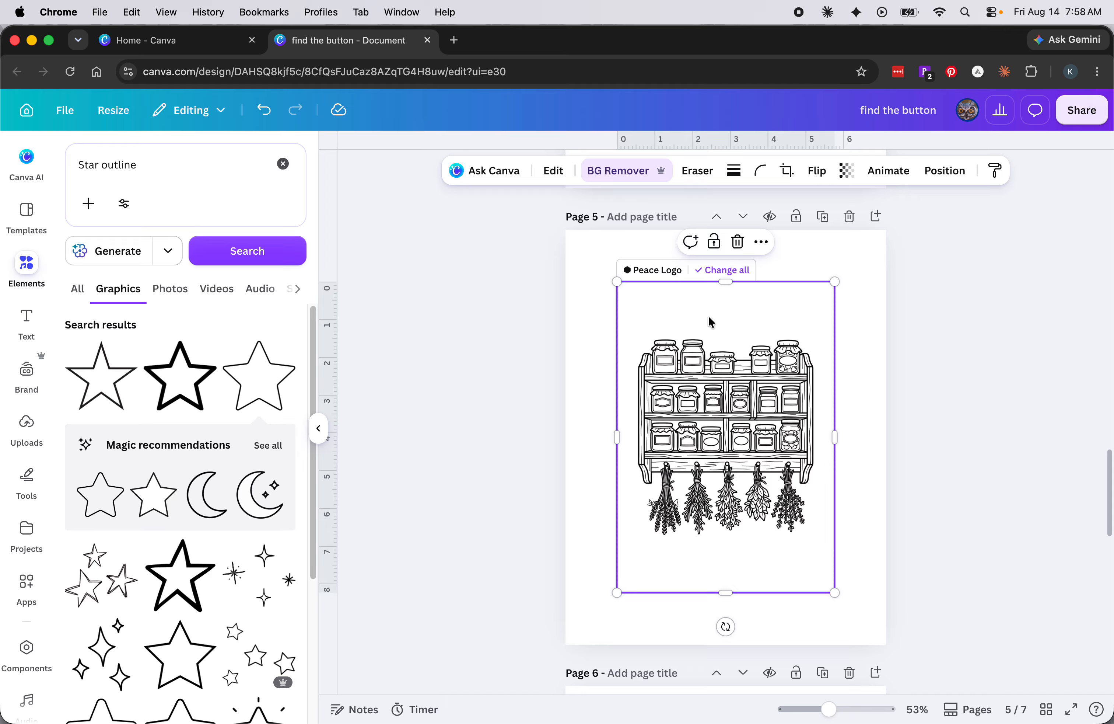
left_click(760, 245)
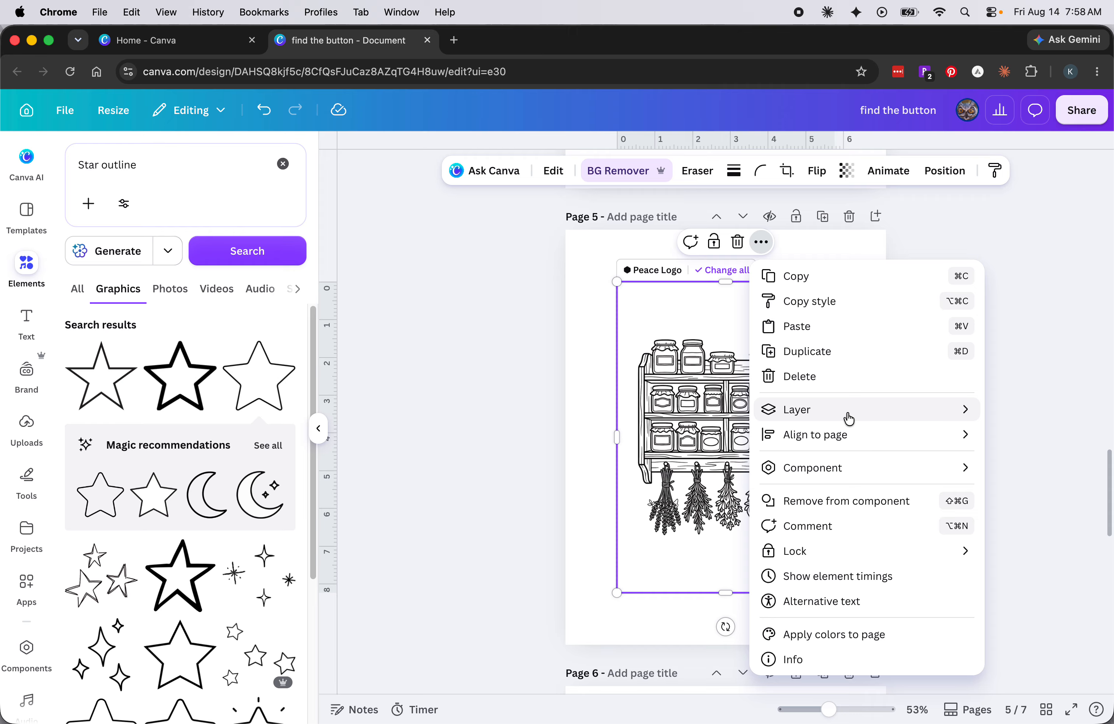
mouse_move(848, 417)
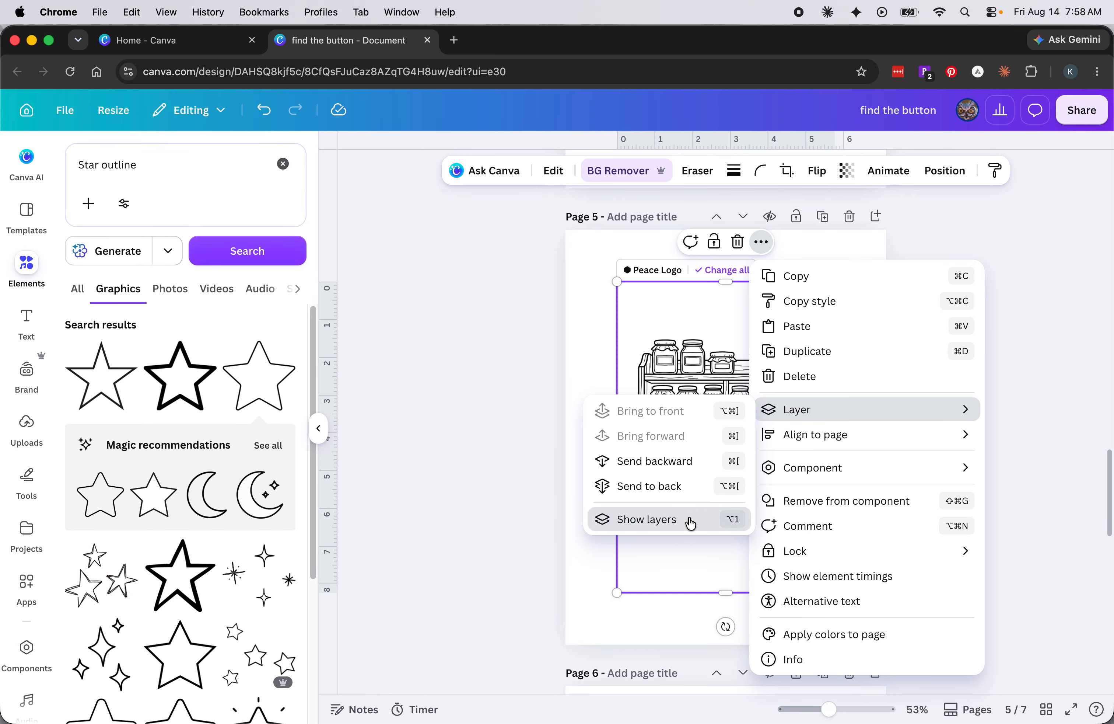
left_click(691, 521)
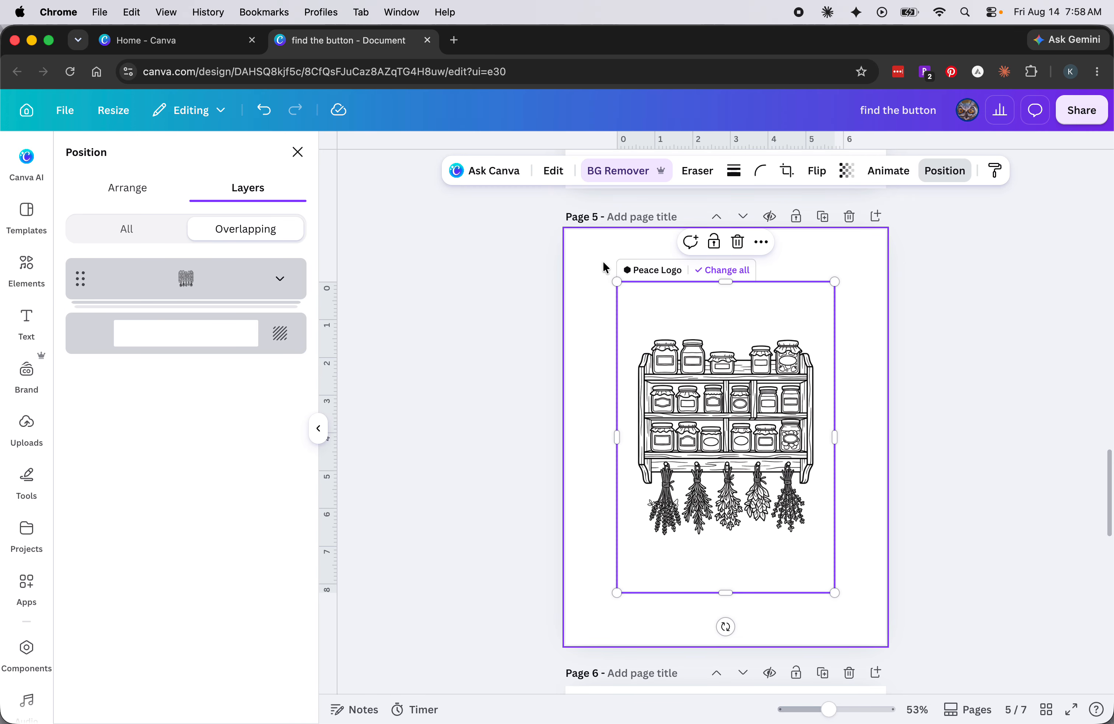
Step: Select the whole jar shelf artwork on page 5 and enlarge it toward the upper-right and lower-left page corners
left_click_drag(603, 263, 862, 611)
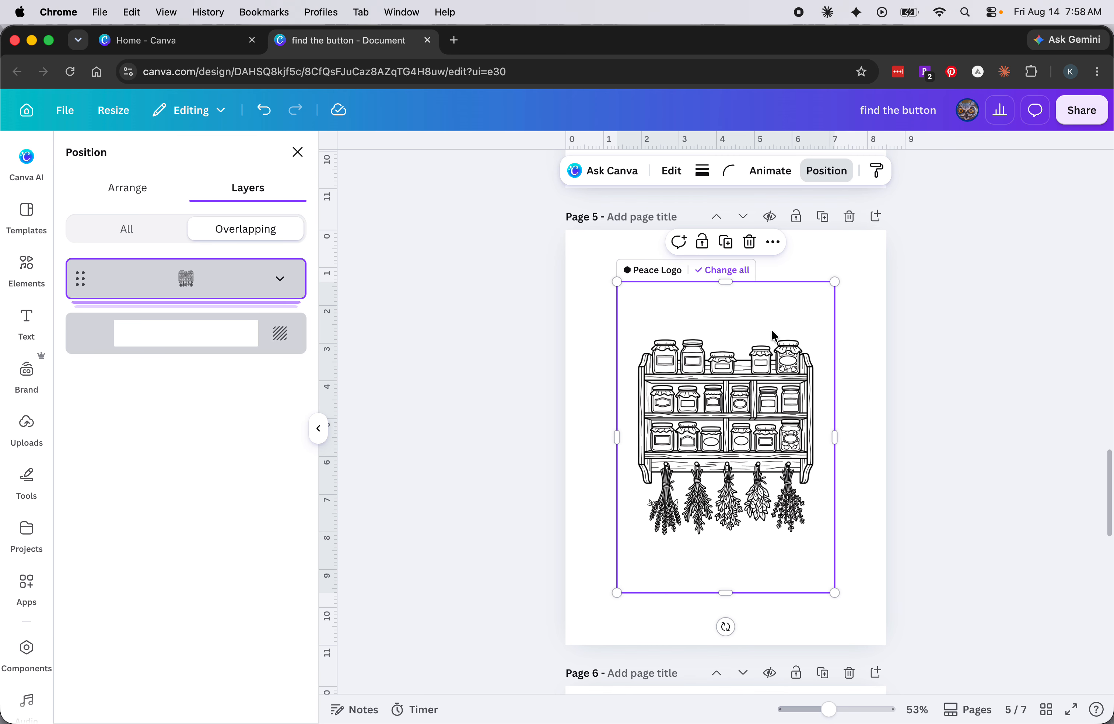
left_click_drag(835, 281, 861, 243)
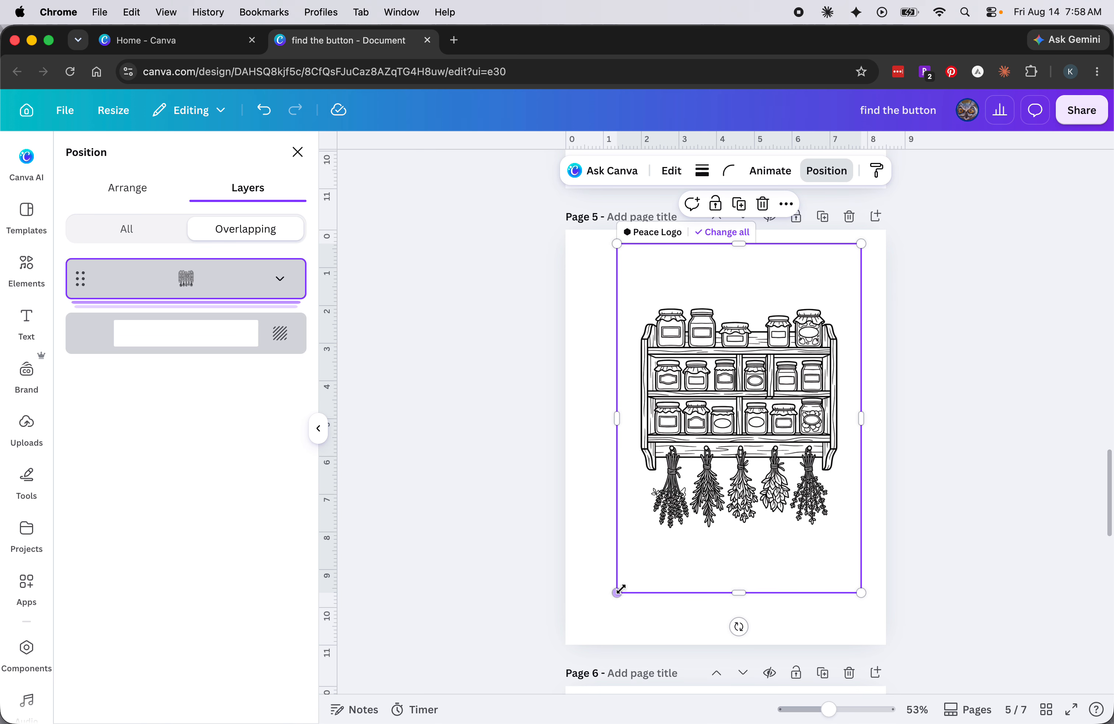
left_click_drag(617, 591, 594, 626)
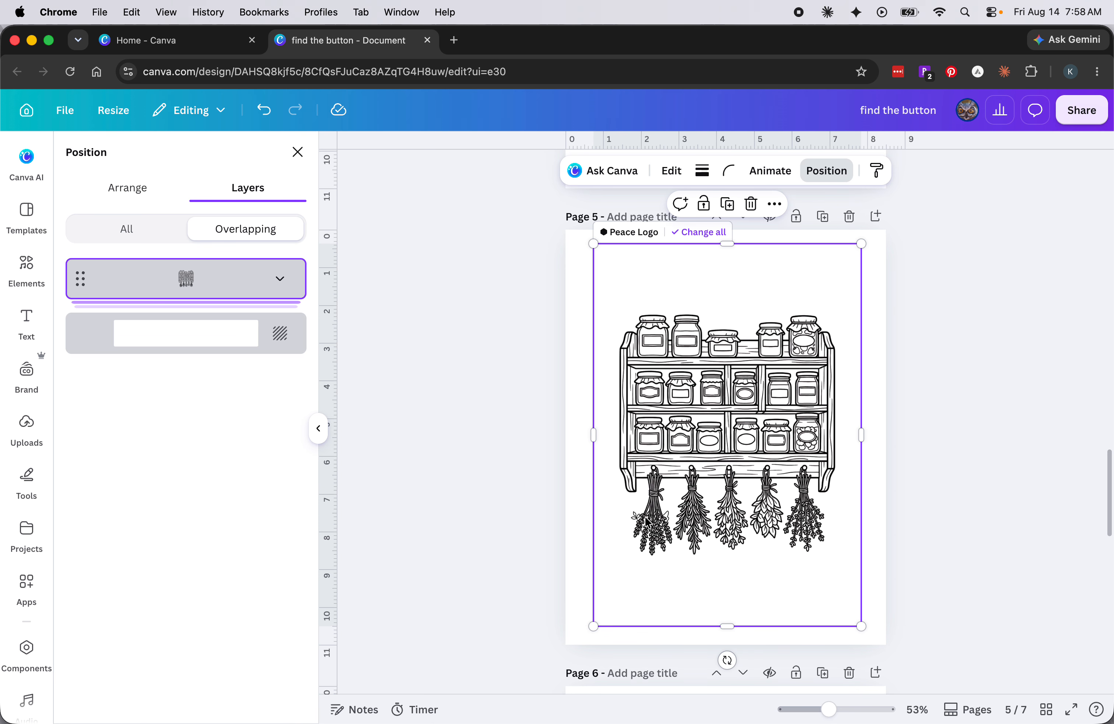
left_click(867, 410)
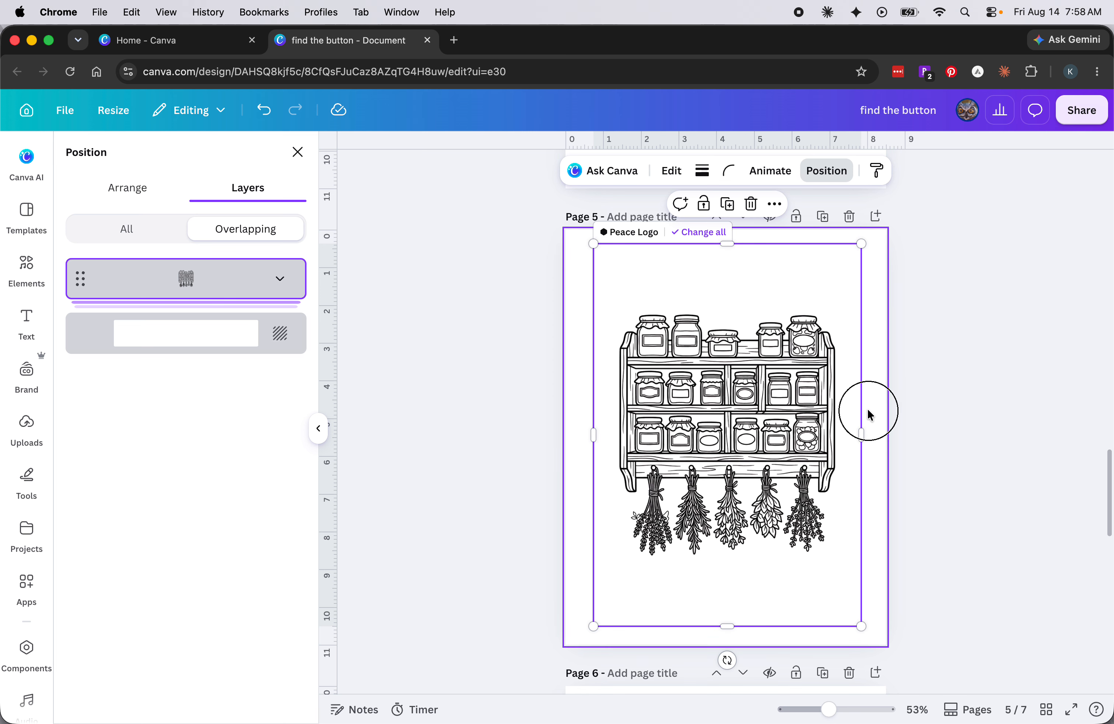